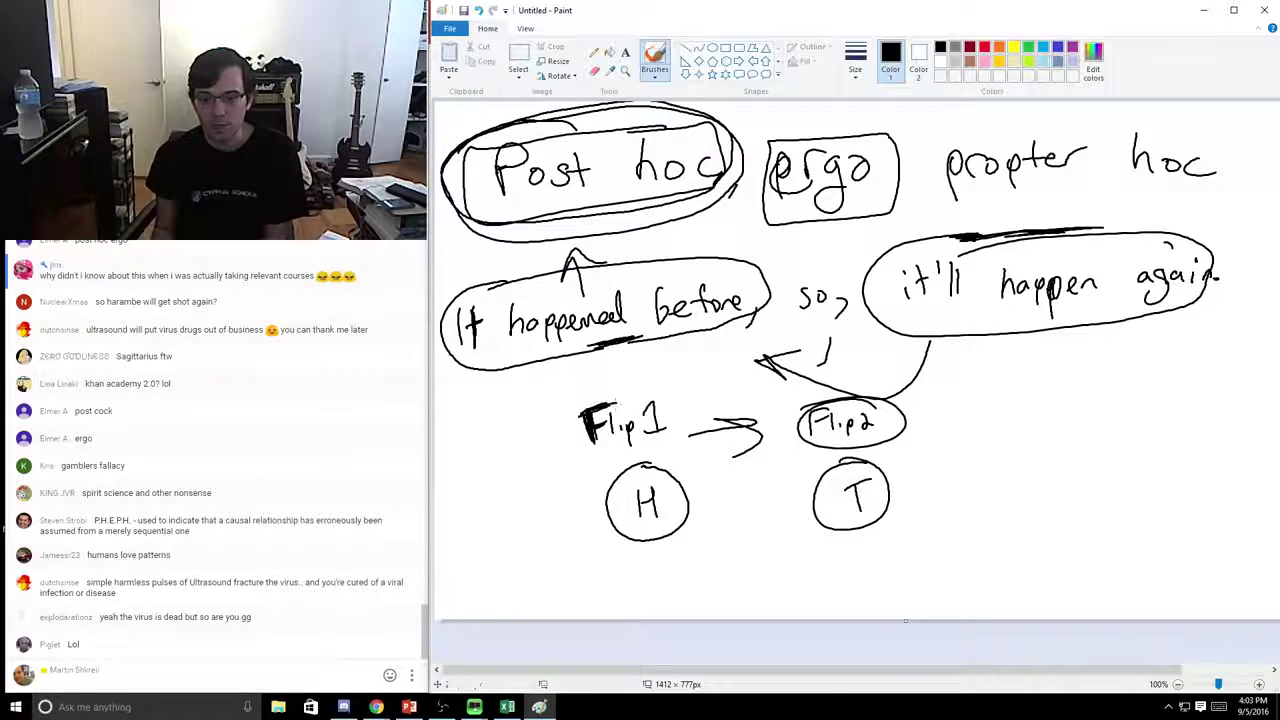
# - Handwrite the word "Systematic" in black beside the circled "Flip 2" and underline it with one stroke
pyautogui.moveTo(1012, 398); pyautogui.dragTo(983, 445)
pyautogui.moveTo(1009, 418)
pyautogui.mouseDown()
pyautogui.moveTo(1028, 422)
pyautogui.moveTo(1018, 444)
pyautogui.mouseUp()
pyautogui.moveTo(1046, 418); pyautogui.dragTo(1034, 434)
pyautogui.moveTo(1053, 405)
pyautogui.mouseDown()
pyautogui.moveTo(1055, 431)
pyautogui.moveTo(1064, 413)
pyautogui.mouseUp()
pyautogui.moveTo(1063, 424); pyautogui.dragTo(1166, 408)
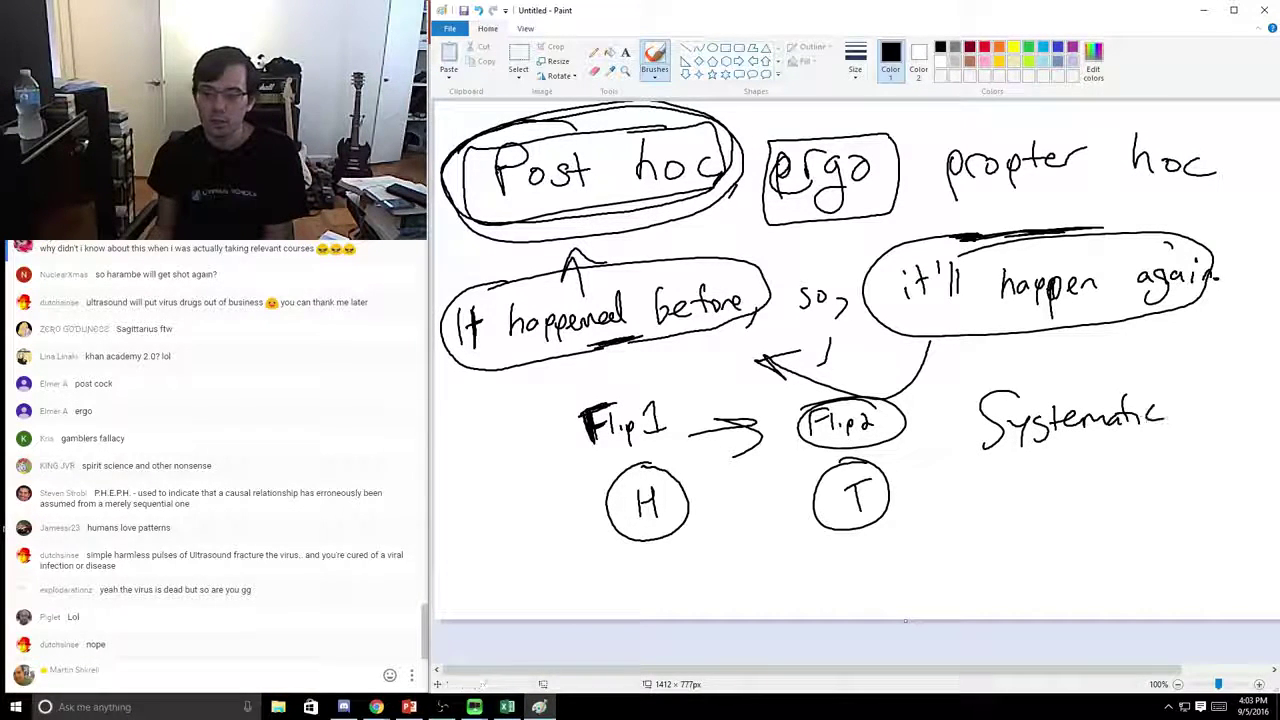
pyautogui.moveTo(990, 488); pyautogui.dragTo(1176, 434)
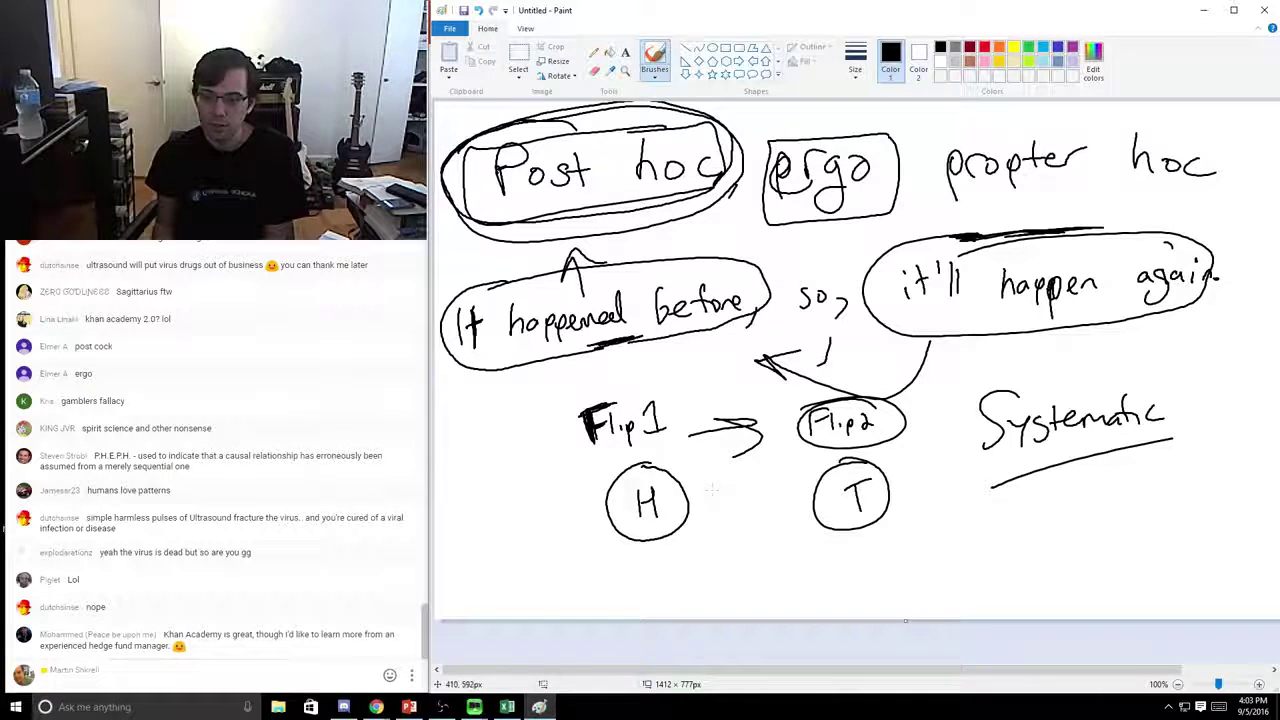
# - Mark the arrow between "Flip 1" and "Flip 2" with a downward pointer and a circle, and retrace the y of "Systematic"
pyautogui.moveTo(708, 362); pyautogui.dragTo(710, 404)
pyautogui.moveTo(697, 386); pyautogui.dragTo(726, 388)
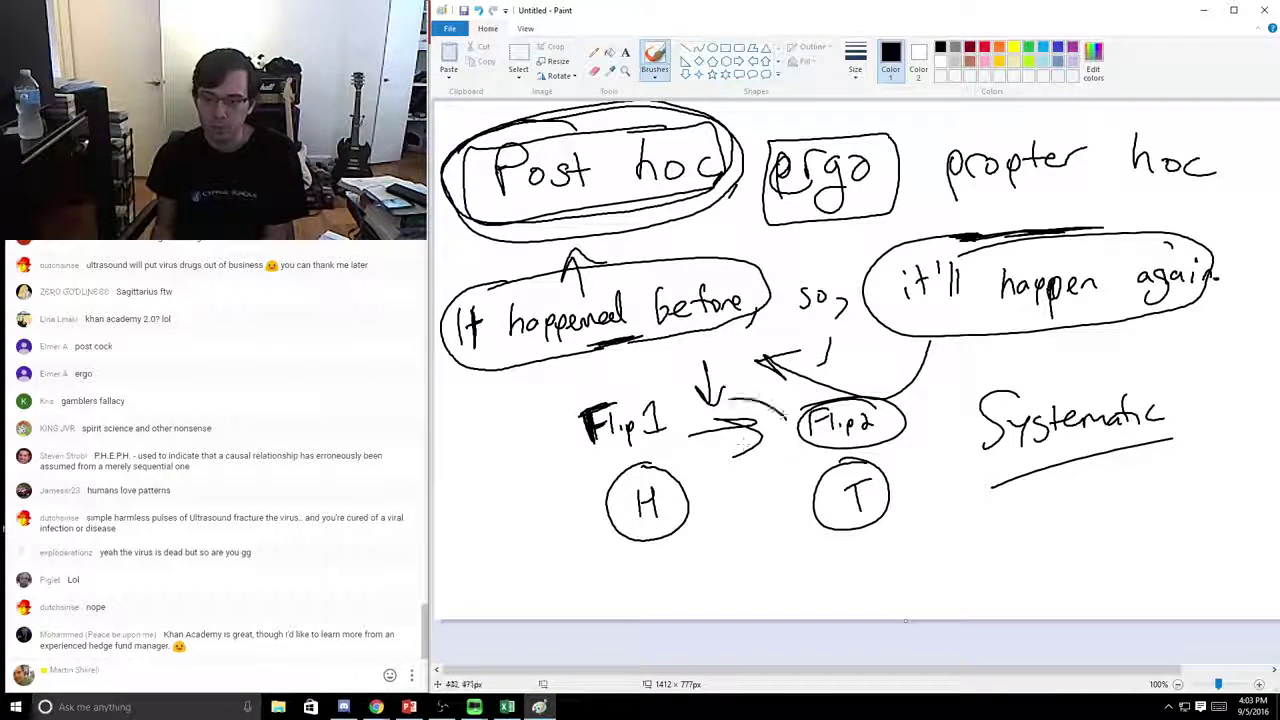
pyautogui.moveTo(786, 418); pyautogui.dragTo(700, 404)
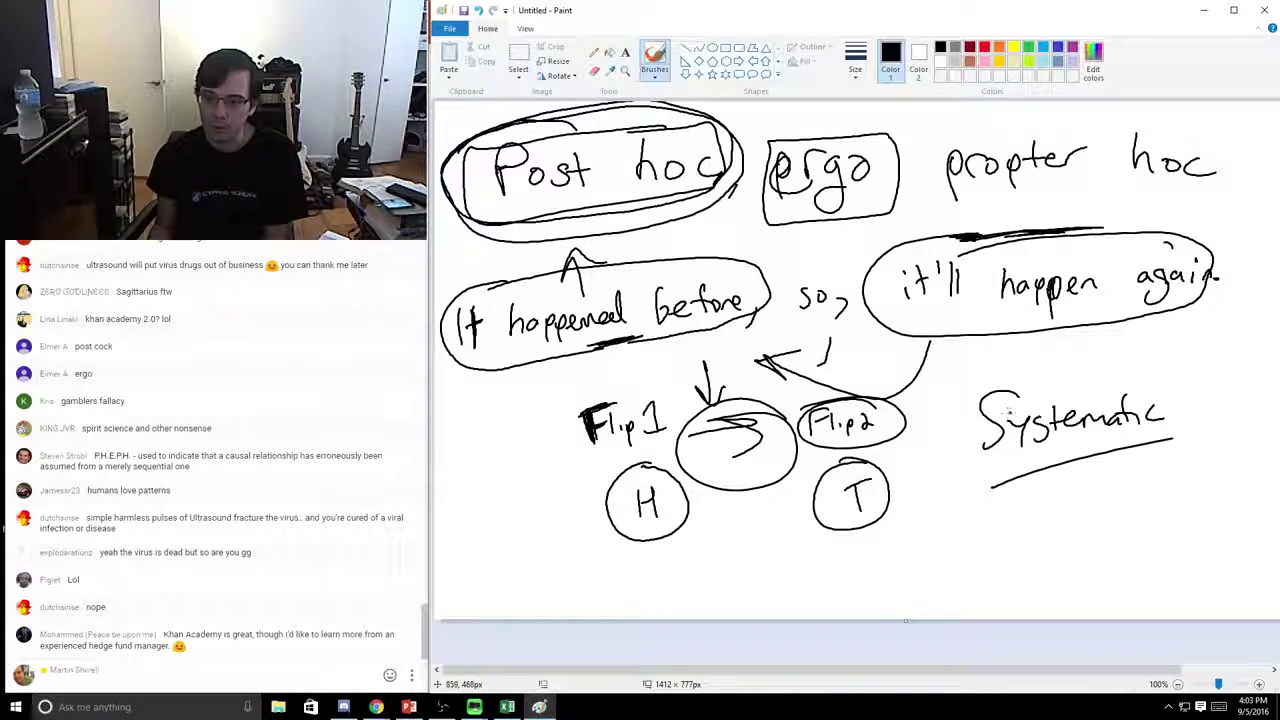
pyautogui.moveTo(1027, 412); pyautogui.dragTo(1008, 460)
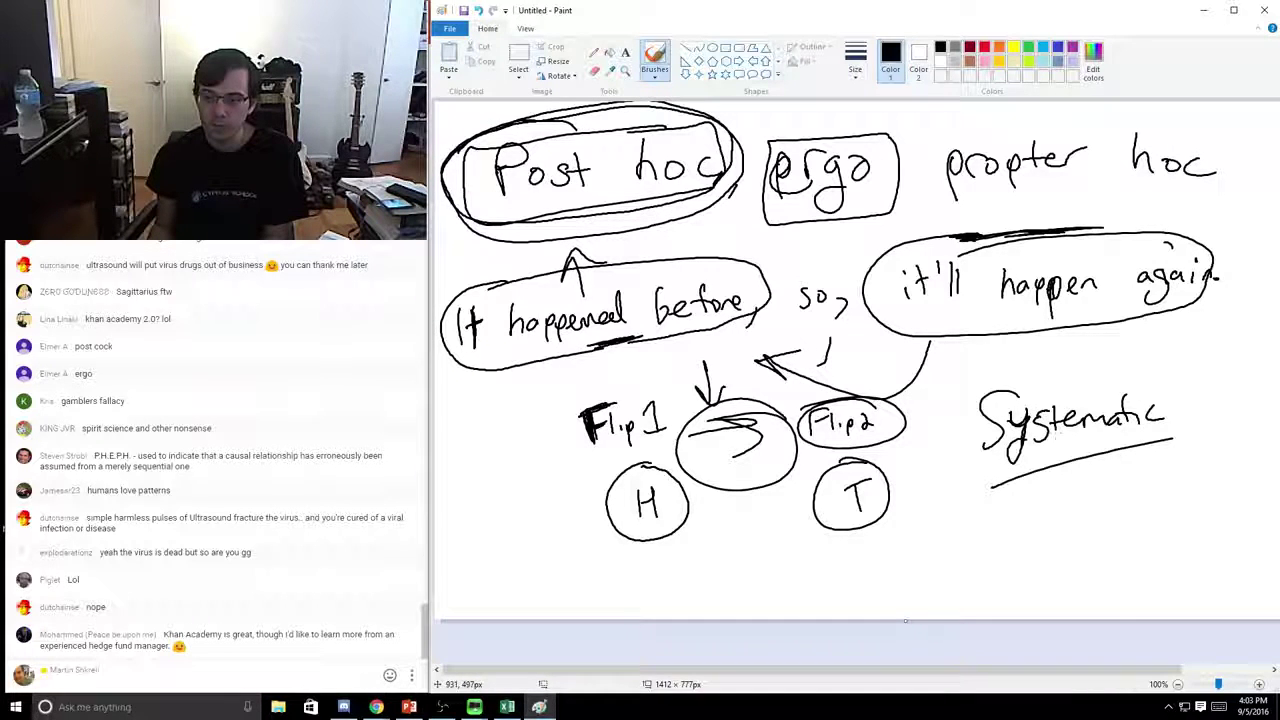
# - Handwrite "U.S. equities ?" below the underlined "Systematic" and draw an arrow from it up to that word
pyautogui.click(978, 531)
pyautogui.moveTo(952, 508); pyautogui.dragTo(986, 532)
pyautogui.click(1008, 529)
pyautogui.moveTo(1062, 517); pyautogui.dragTo(1076, 519)
pyautogui.moveTo(1086, 508)
pyautogui.mouseDown()
pyautogui.moveTo(1090, 526)
pyautogui.moveTo(1105, 517)
pyautogui.mouseUp()
pyautogui.moveTo(1110, 505); pyautogui.dragTo(1150, 504)
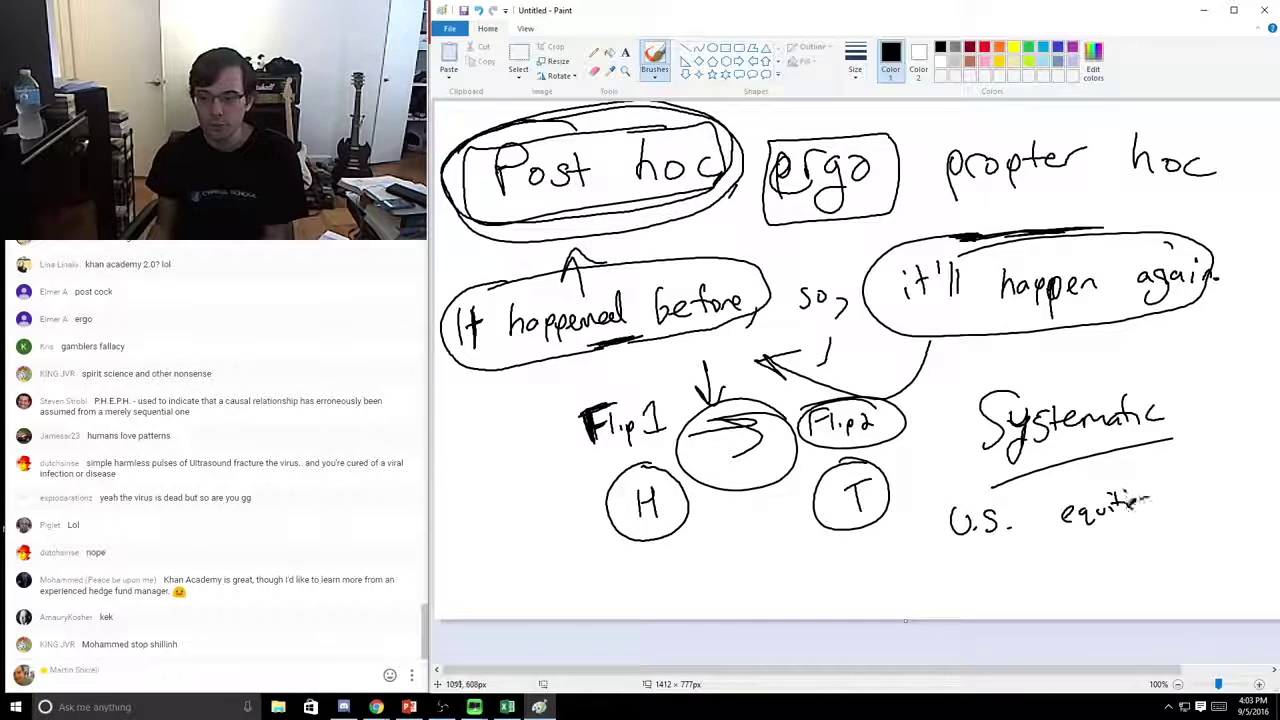
pyautogui.moveTo(1085, 463); pyautogui.dragTo(1130, 456)
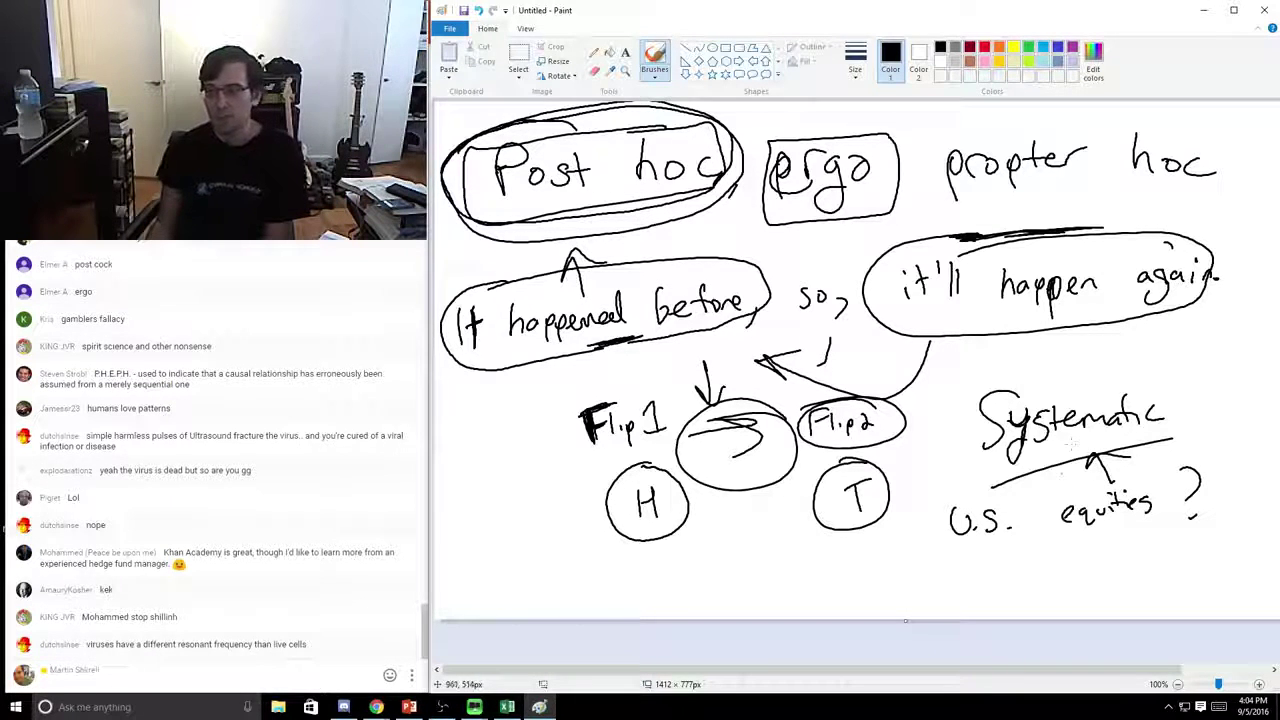
# - Handwrite "Causality" below "U.S." near the lower edge of the canvas, draw a box around it and underline it
pyautogui.moveTo(850, 553)
pyautogui.mouseDown()
pyautogui.moveTo(826, 576)
pyautogui.moveTo(840, 604)
pyautogui.mouseUp()
pyautogui.moveTo(872, 573)
pyautogui.mouseDown()
pyautogui.moveTo(877, 594)
pyautogui.moveTo(906, 594)
pyautogui.mouseUp()
pyautogui.hotkey('ctrl', 'z')
pyautogui.moveTo(932, 576); pyautogui.dragTo(942, 594)
pyautogui.moveTo(950, 550); pyautogui.dragTo(954, 598)
pyautogui.moveTo(962, 574); pyautogui.dragTo(978, 598)
pyautogui.moveTo(966, 572)
pyautogui.mouseDown()
pyautogui.moveTo(998, 568)
pyautogui.moveTo(1020, 583)
pyautogui.mouseUp()
pyautogui.moveTo(852, 614)
pyautogui.mouseDown()
pyautogui.moveTo(1018, 526)
pyautogui.moveTo(866, 616)
pyautogui.moveTo(939, 598)
pyautogui.mouseUp()
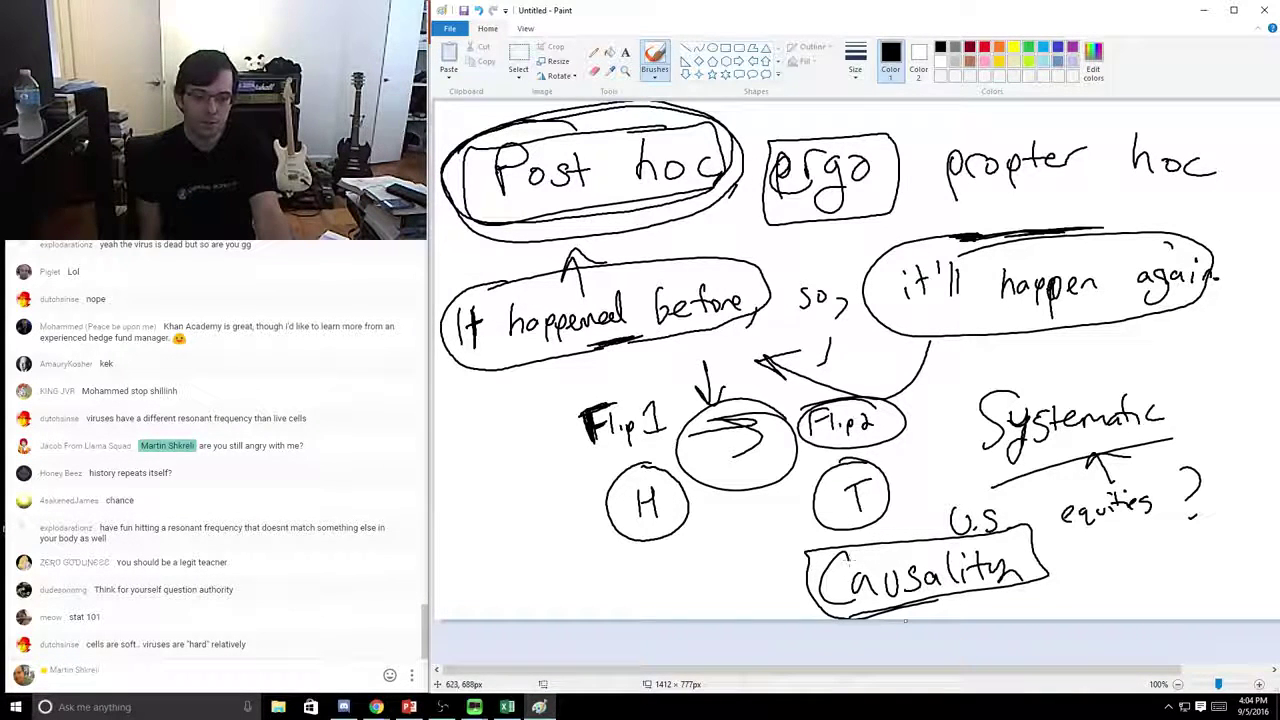
# - Switch to the Macro workbook in Excel and move its window beside the chat so the first columns show
pyautogui.hotkey('alt', 'Tab')
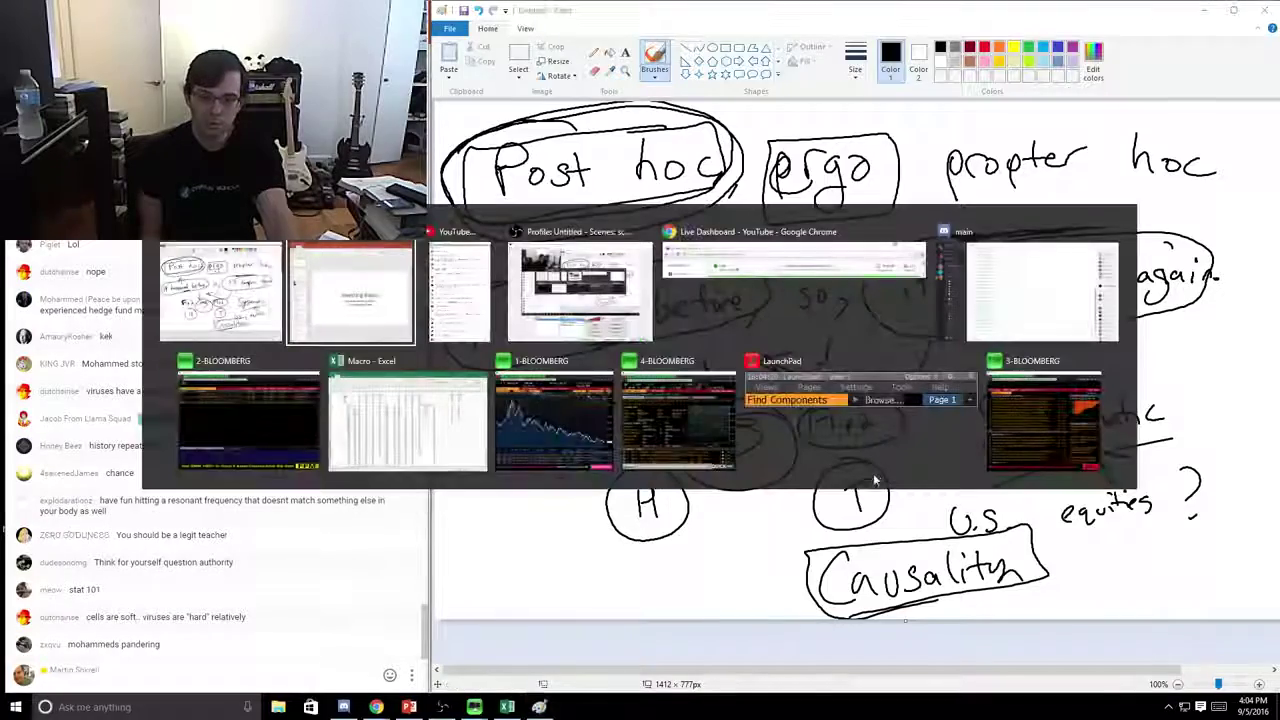
pyautogui.hotkey('alt', 'Tab')
pyautogui.hotkey('alt', 'Tab')
pyautogui.hotkey('alt', 'Tab')
pyautogui.hotkey('alt', 'Tab')
pyautogui.hotkey('alt', 'Tab')
pyautogui.hotkey('alt', 'Tab')
pyautogui.hotkey('alt', 'Tab')
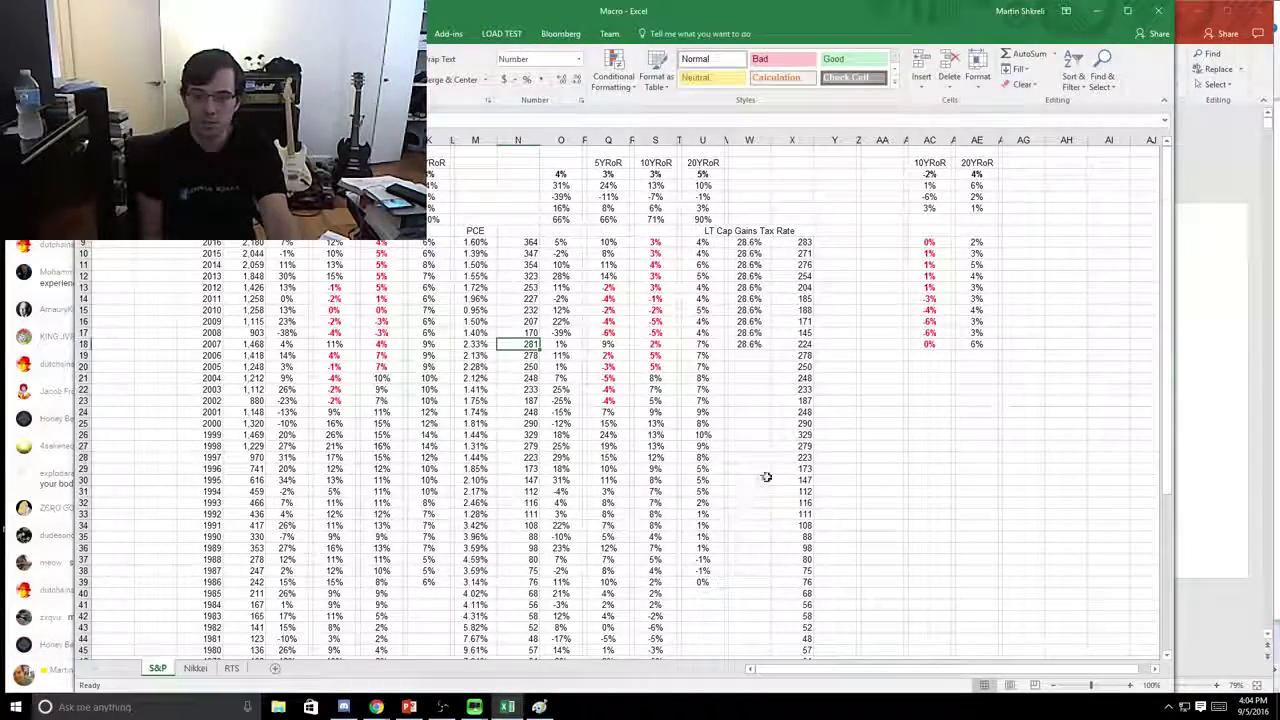
pyautogui.moveTo(720, 20); pyautogui.dragTo(822, 34)
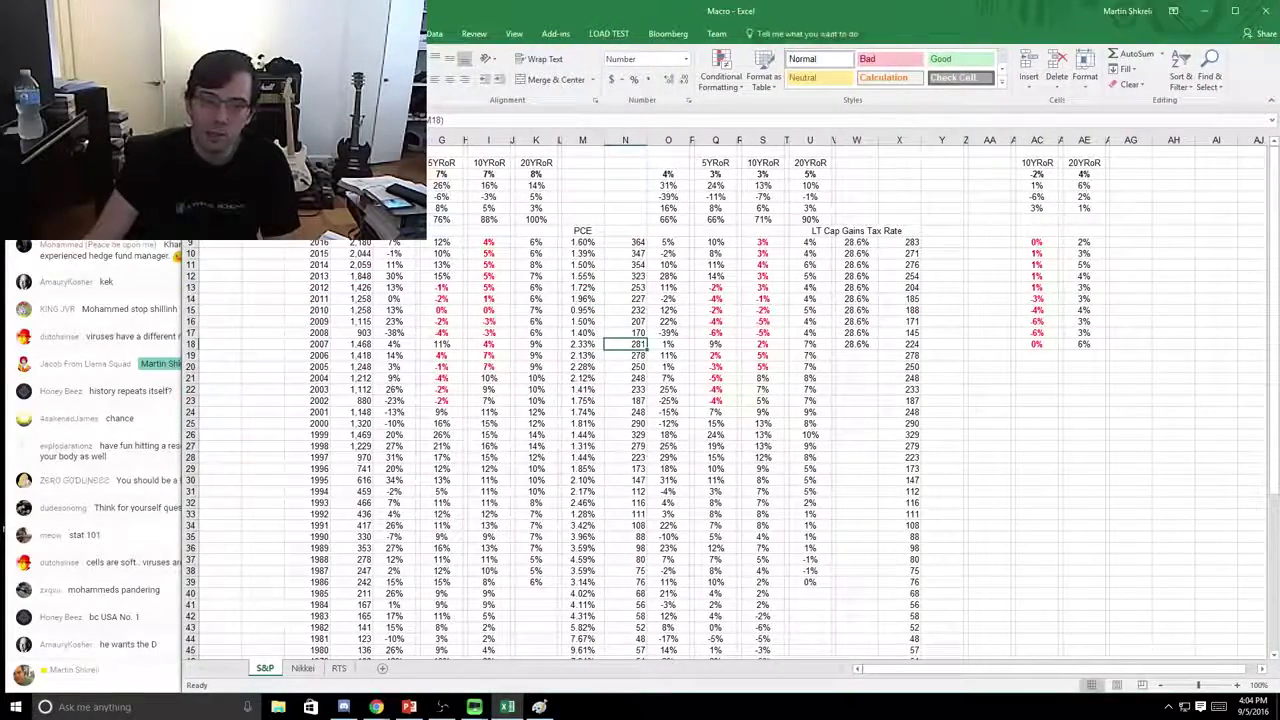
pyautogui.moveTo(178, 247); pyautogui.dragTo(473, 240)
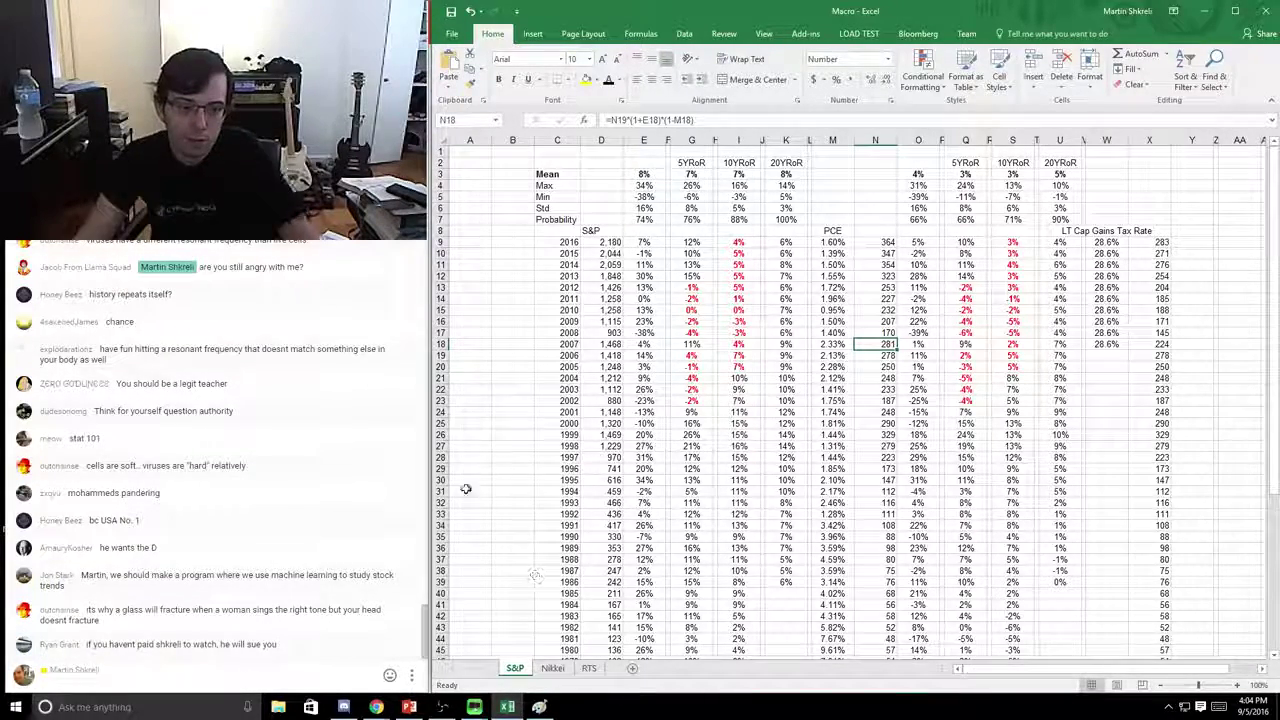
# - Block the live chat user who posted the message "cells are soft.. viruses are 'hard' relatively"
pyautogui.click(413, 440)
pyautogui.click(413, 441)
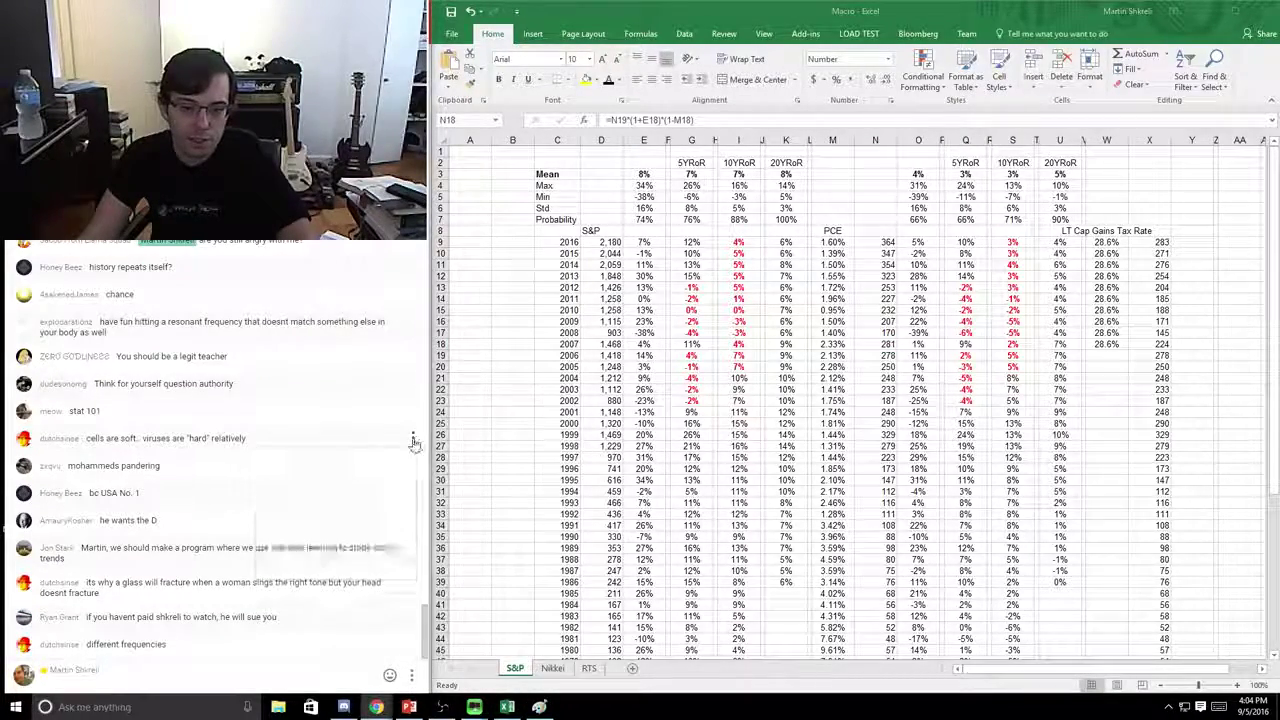
pyautogui.click(412, 442)
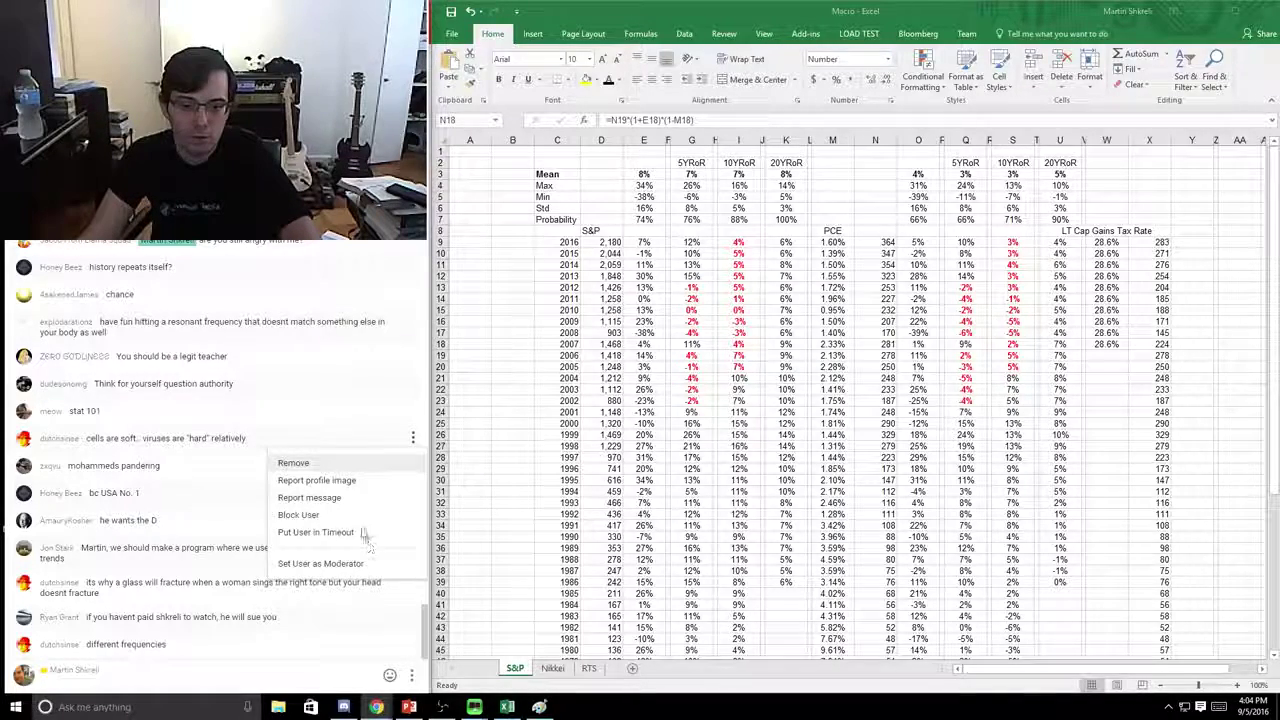
pyautogui.click(297, 516)
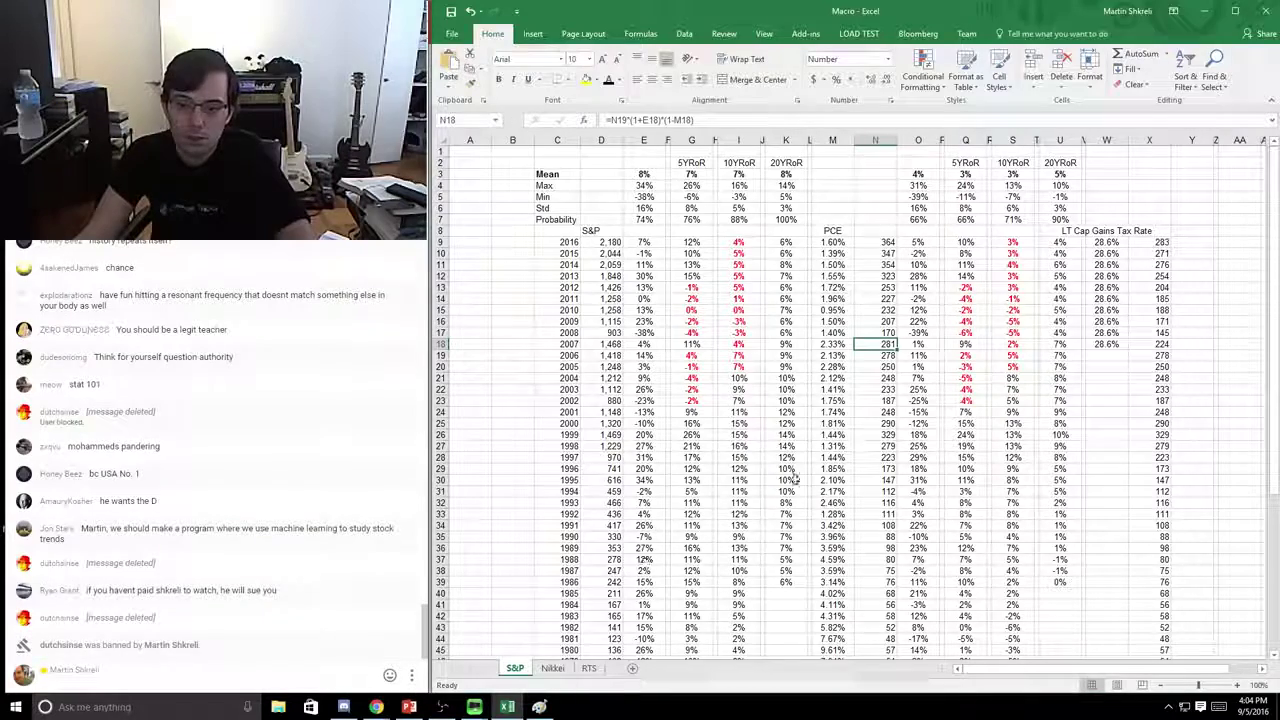
# - Right-align the S&P heading in cell D8 and select the 2016 year cell
pyautogui.click(848, 423)
pyautogui.click(606, 310)
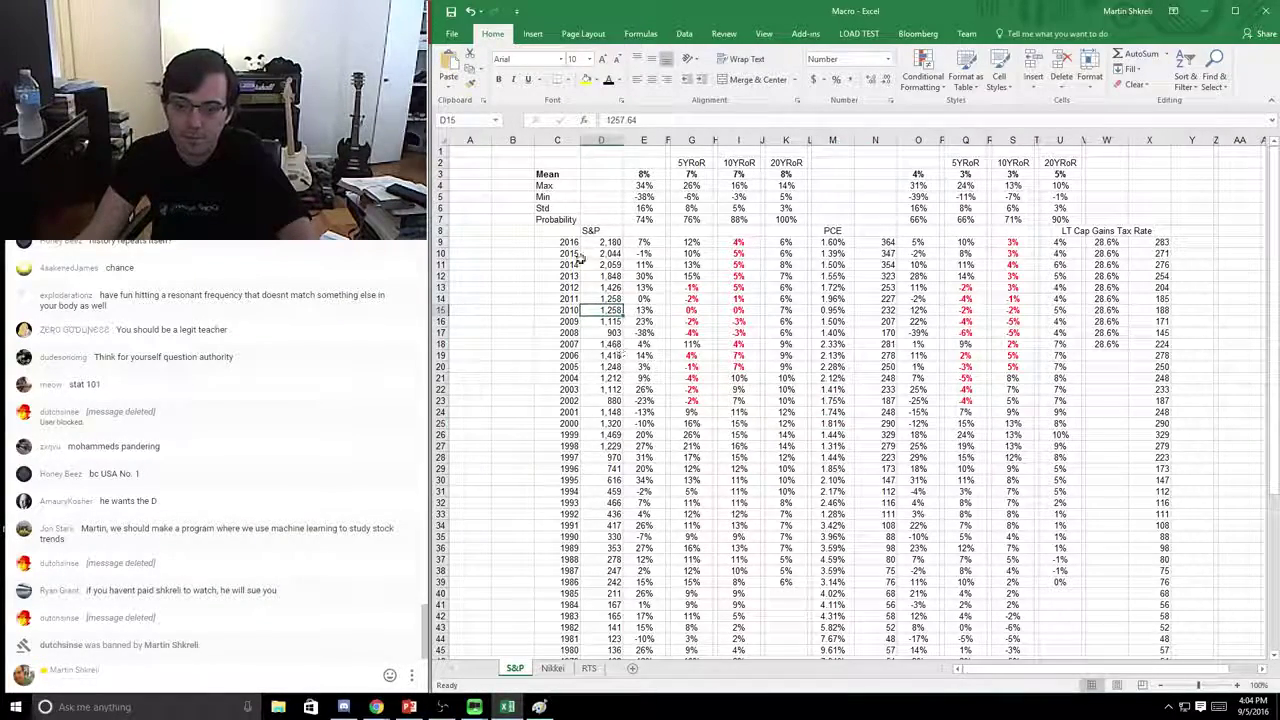
pyautogui.click(569, 241)
pyautogui.click(588, 232)
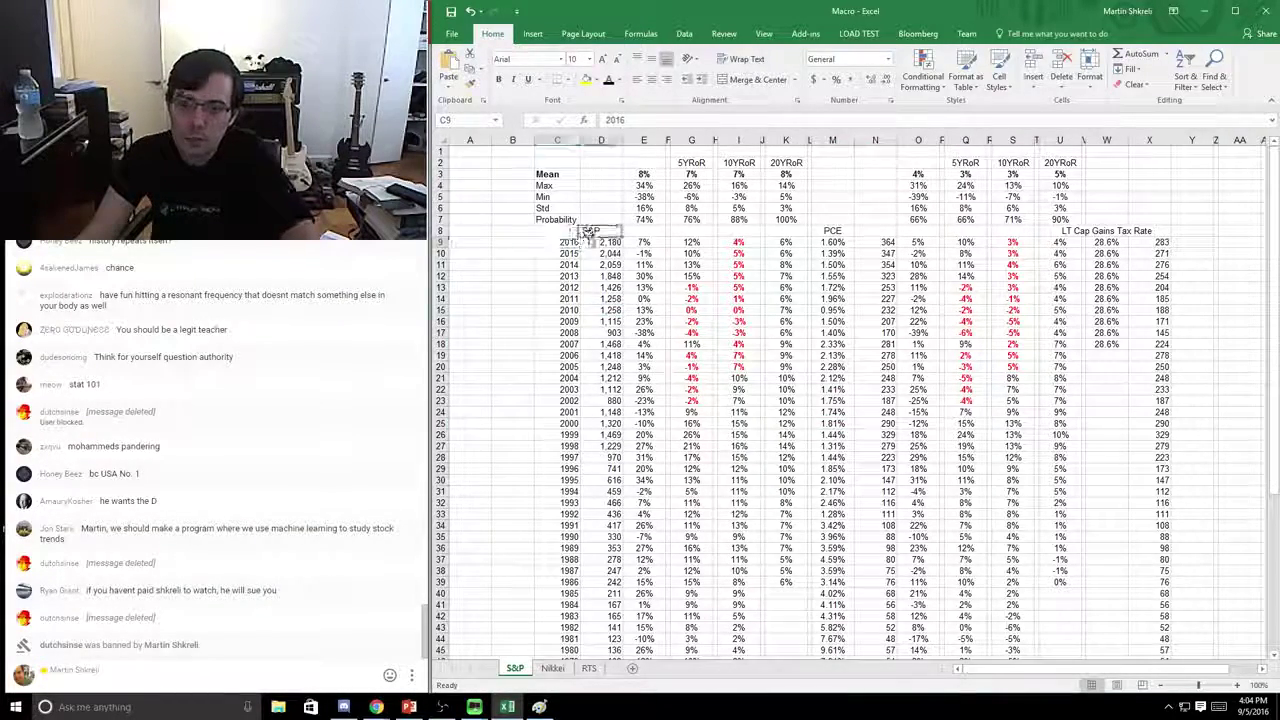
pyautogui.click(664, 80)
pyautogui.click(540, 254)
pyautogui.click(568, 243)
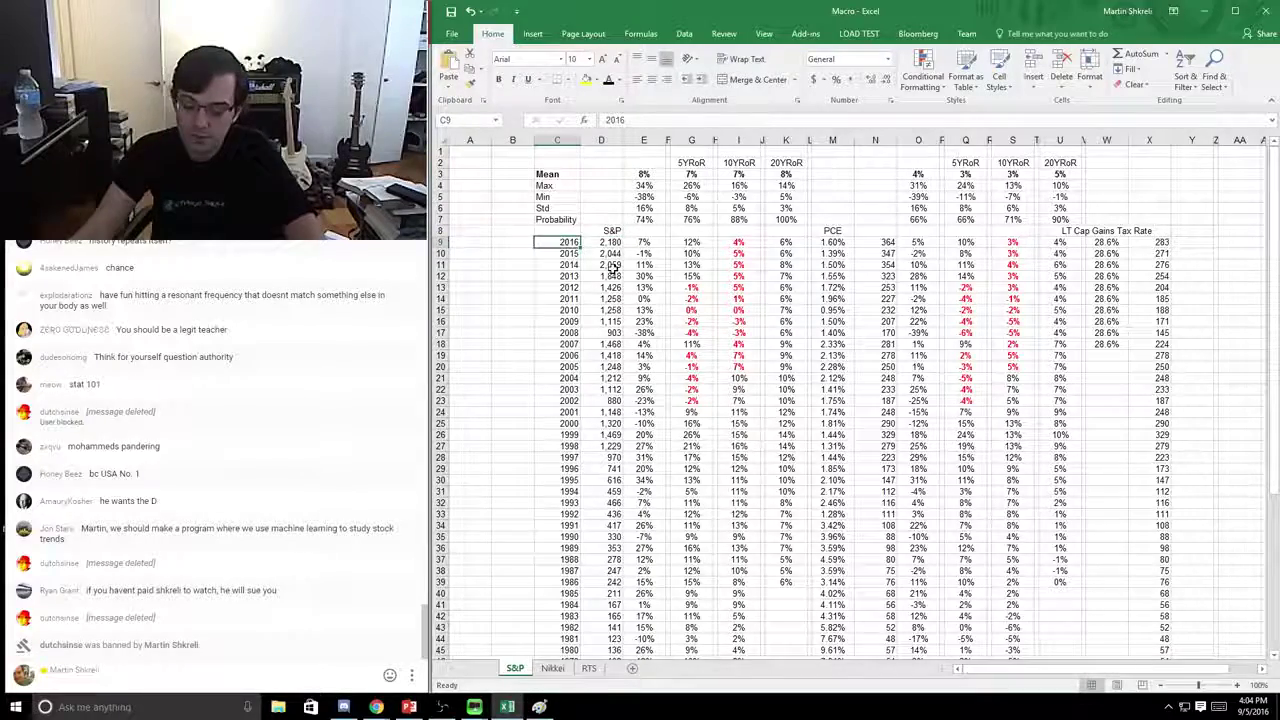
# - Look through the year and S&P columns from 2016 down to 1966 and back up
pyautogui.press('Right')
pyautogui.hotkey('ctrl', 'Down')
pyautogui.press('Left')
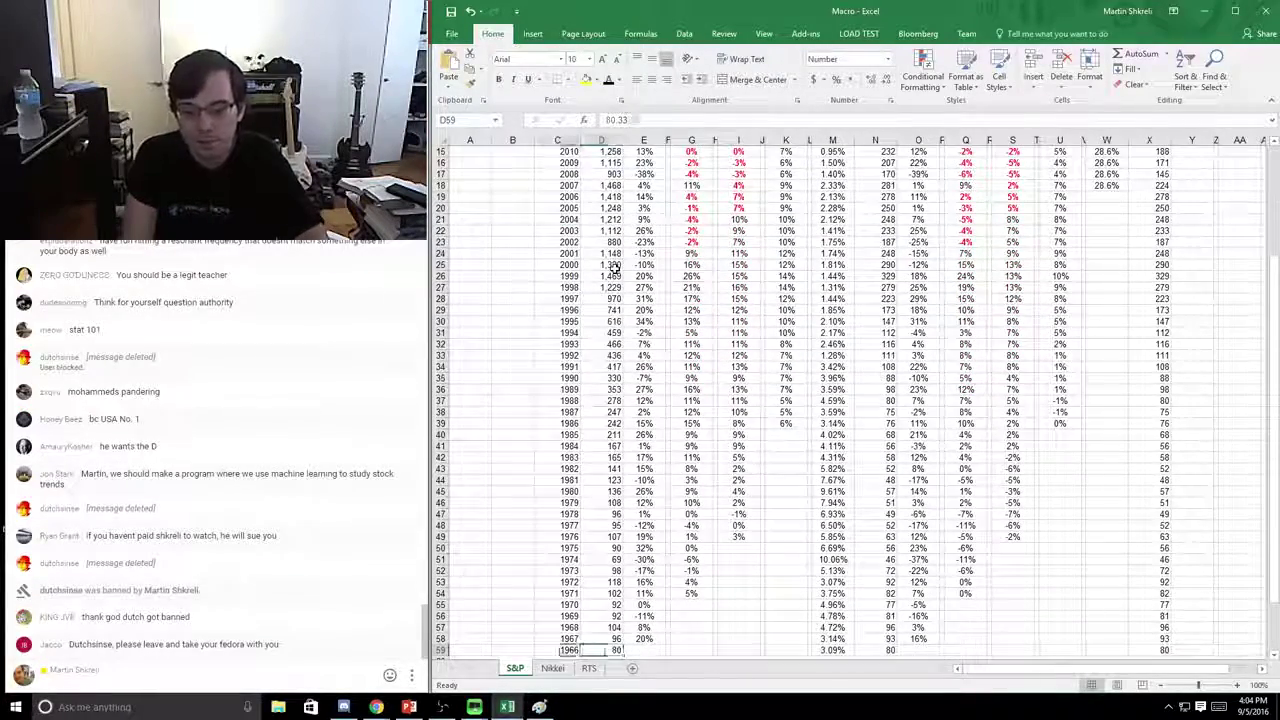
pyautogui.press('Right')
pyautogui.hotkey('ctrl', 'shift', 'Up')
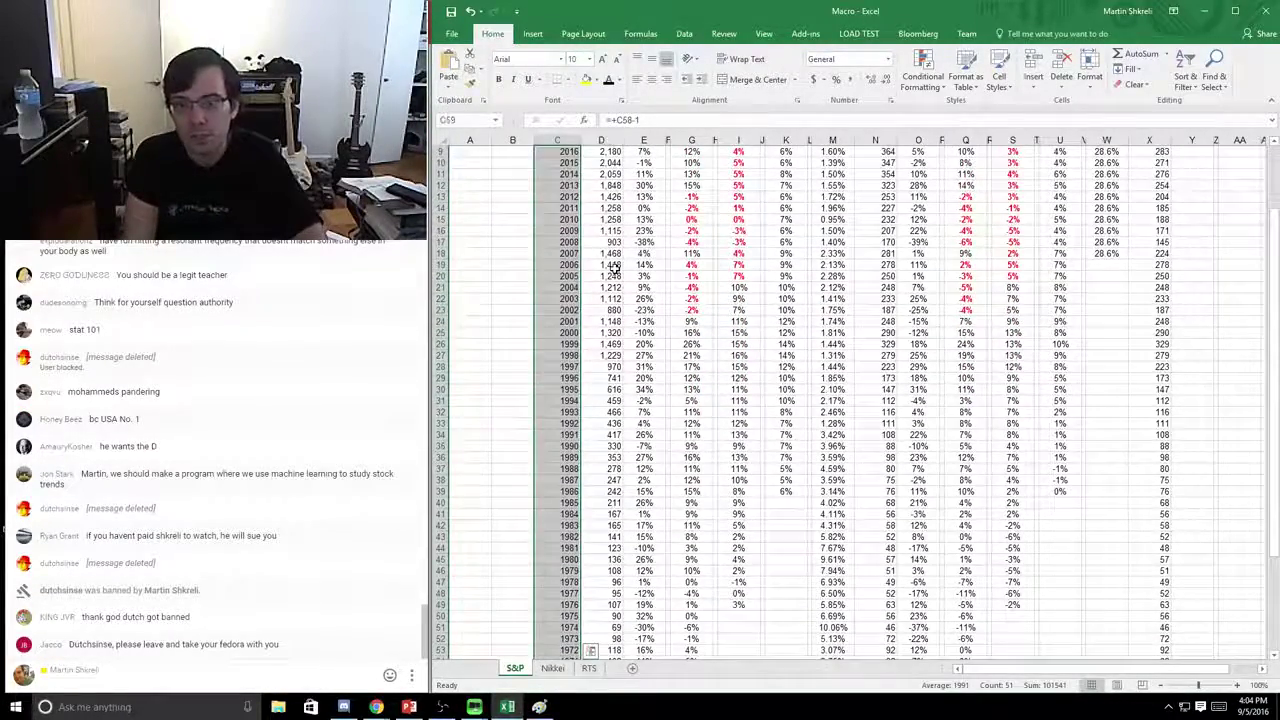
pyautogui.hotkey('ctrl', 'shift', 'Down')
pyautogui.hotkey('ctrl', 'Up')
pyautogui.hotkey('ctrl', 'Up')
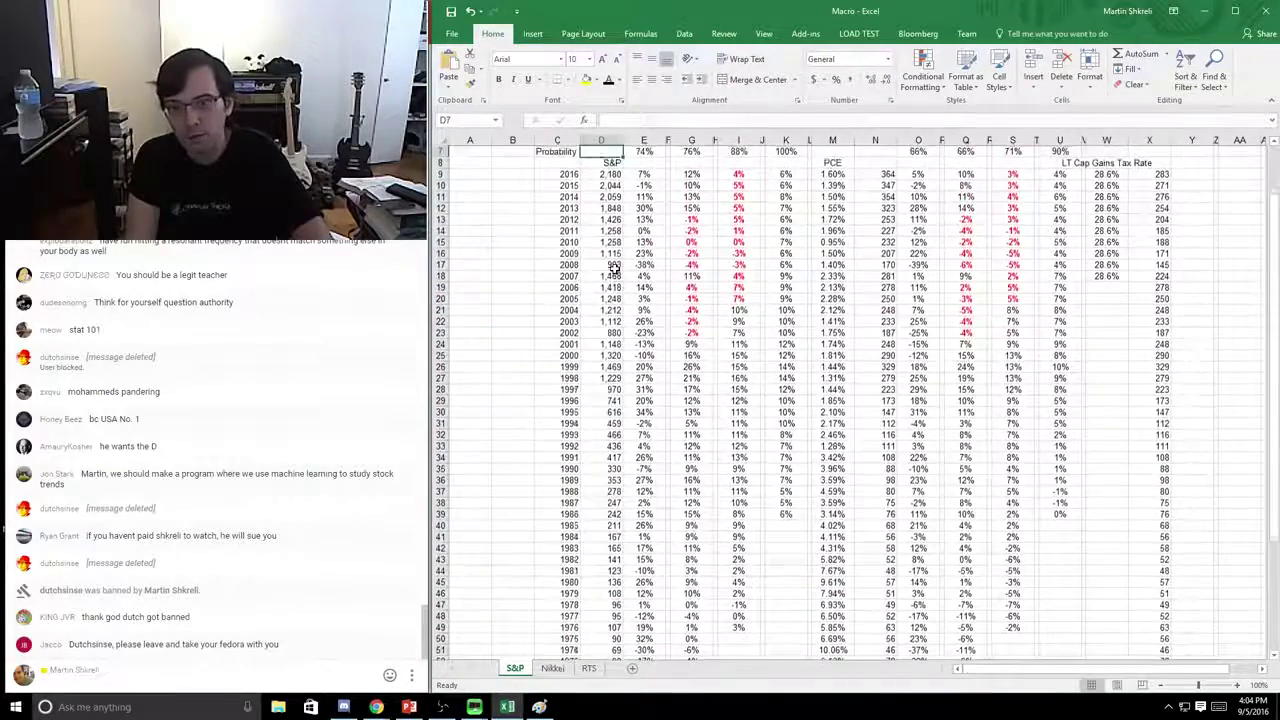
pyautogui.press('Down')
pyautogui.press('Down')
pyautogui.press('Down')
pyautogui.press('Down')
pyautogui.press('Down')
pyautogui.press('Down')
pyautogui.press('Down')
pyautogui.press('Down')
# - Enter the heading "1Y RoR" in cell E2 above the one-year return statistics
pyautogui.press('Right')
pyautogui.press('Up')
pyautogui.press('Up')
pyautogui.press('Up')
pyautogui.press('Up')
pyautogui.press('Up')
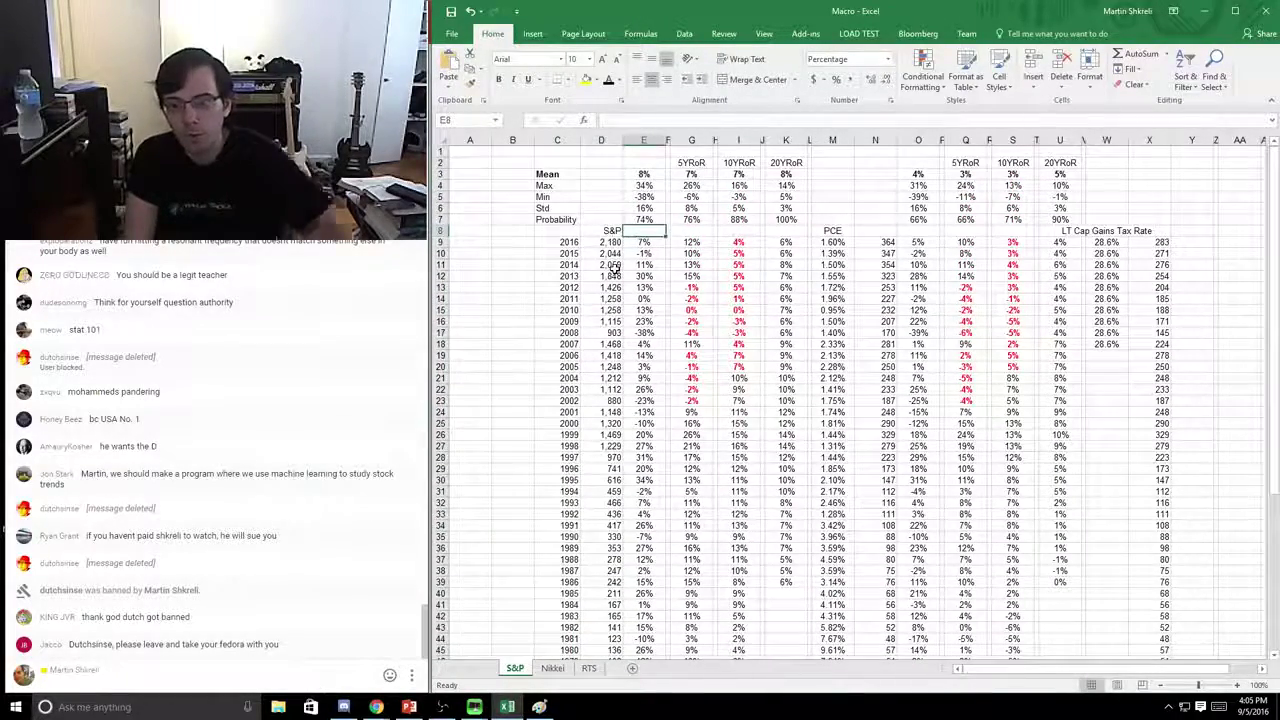
pyautogui.press('Up')
pyautogui.press('Up')
pyautogui.write('1Y Ro')
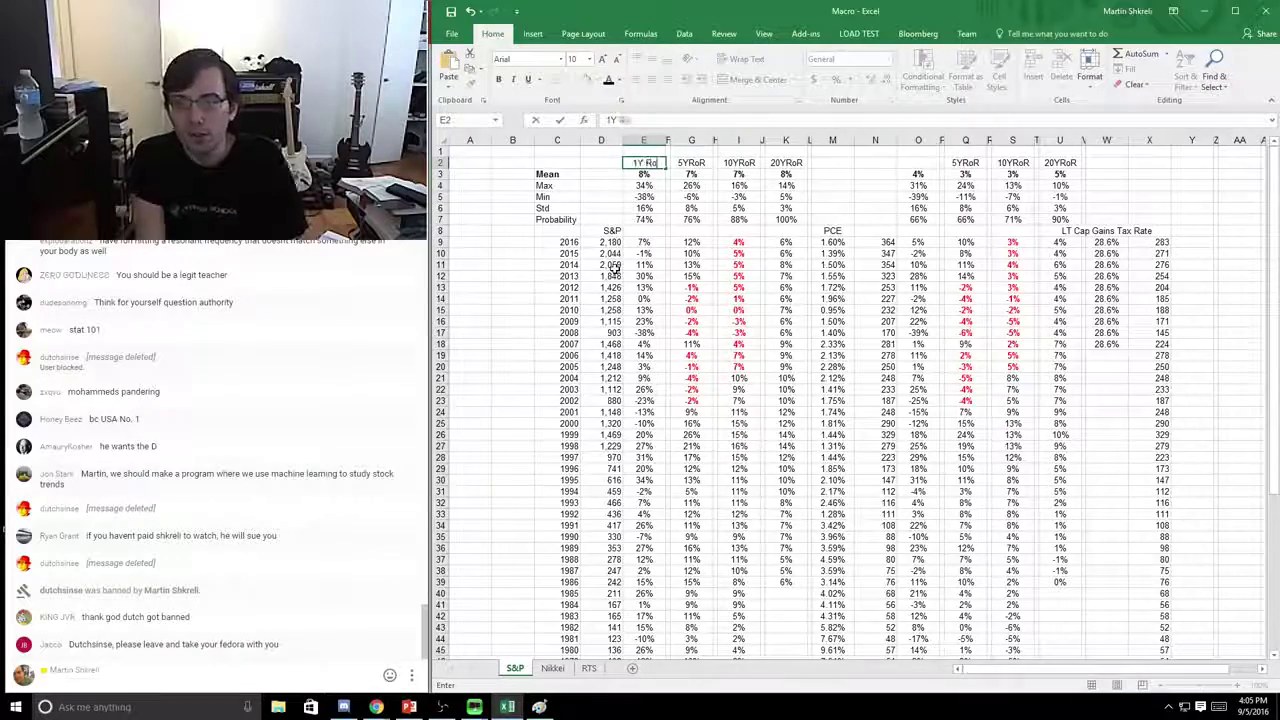
pyautogui.write('R')
pyautogui.press('Return')
# - Inspect the one-year return formulas in the first rows of column E, including =D9/D10-1 for 2016
pyautogui.press('Down')
pyautogui.press('Down')
pyautogui.press('Down')
pyautogui.press('Down')
pyautogui.press('Down')
pyautogui.press('Down')
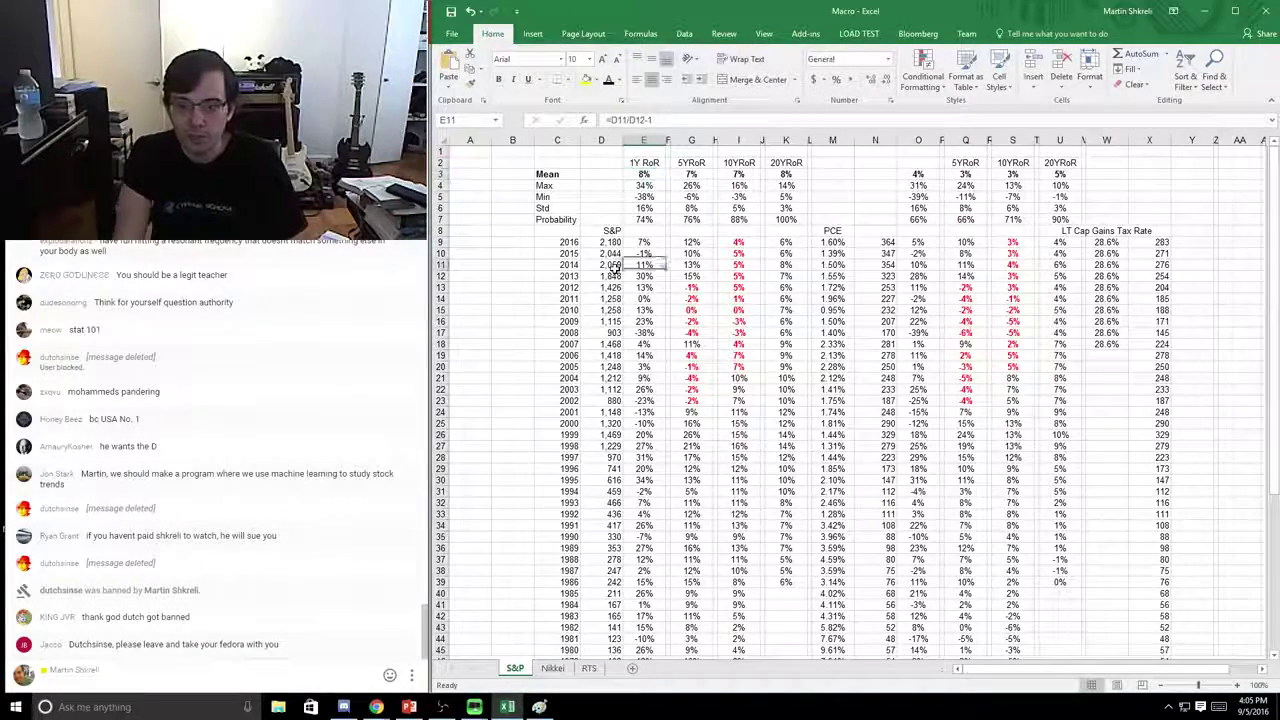
pyautogui.write('=D9/D10-1')
pyautogui.press('Return')
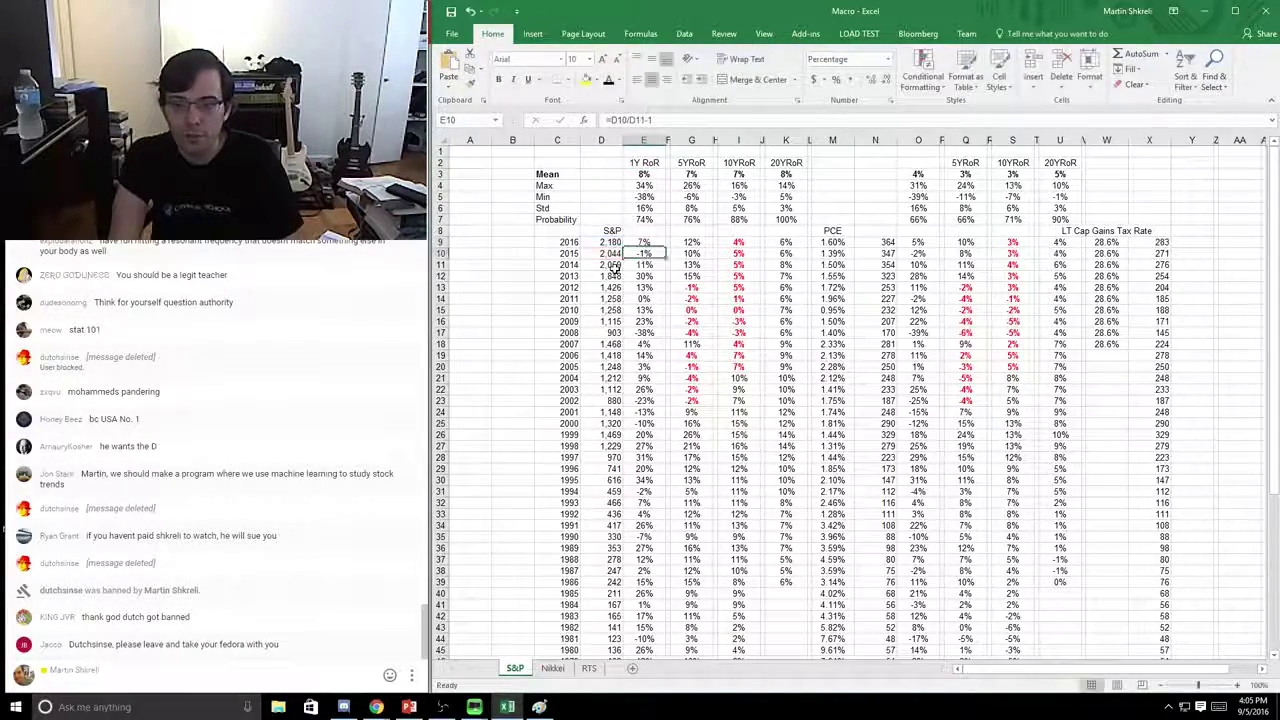
pyautogui.press('F2')
pyautogui.press('Return')
pyautogui.press('Up')
pyautogui.press('Up')
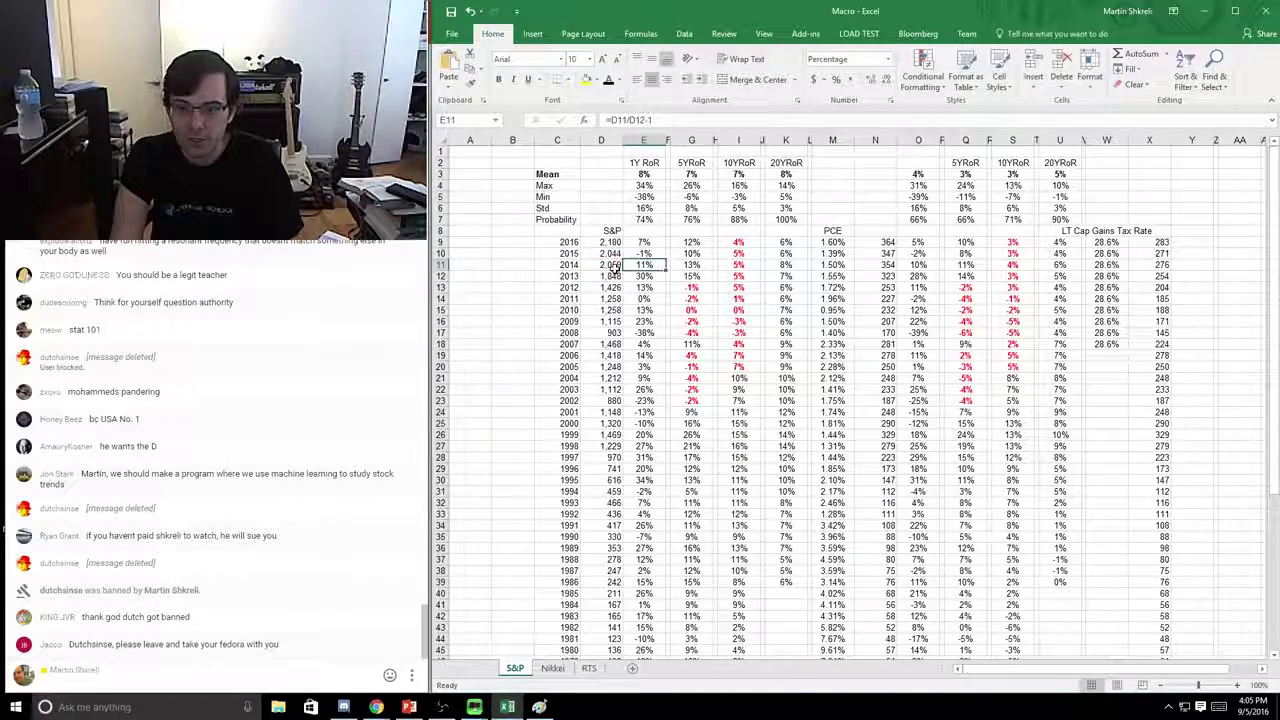
# - Inspect the RATE formulas behind the 2016 five-year, ten-year and twenty-year returns in row 9
pyautogui.press('Right')
pyautogui.press('Right')
pyautogui.write('=RATE(5,0,-D14,D9)')
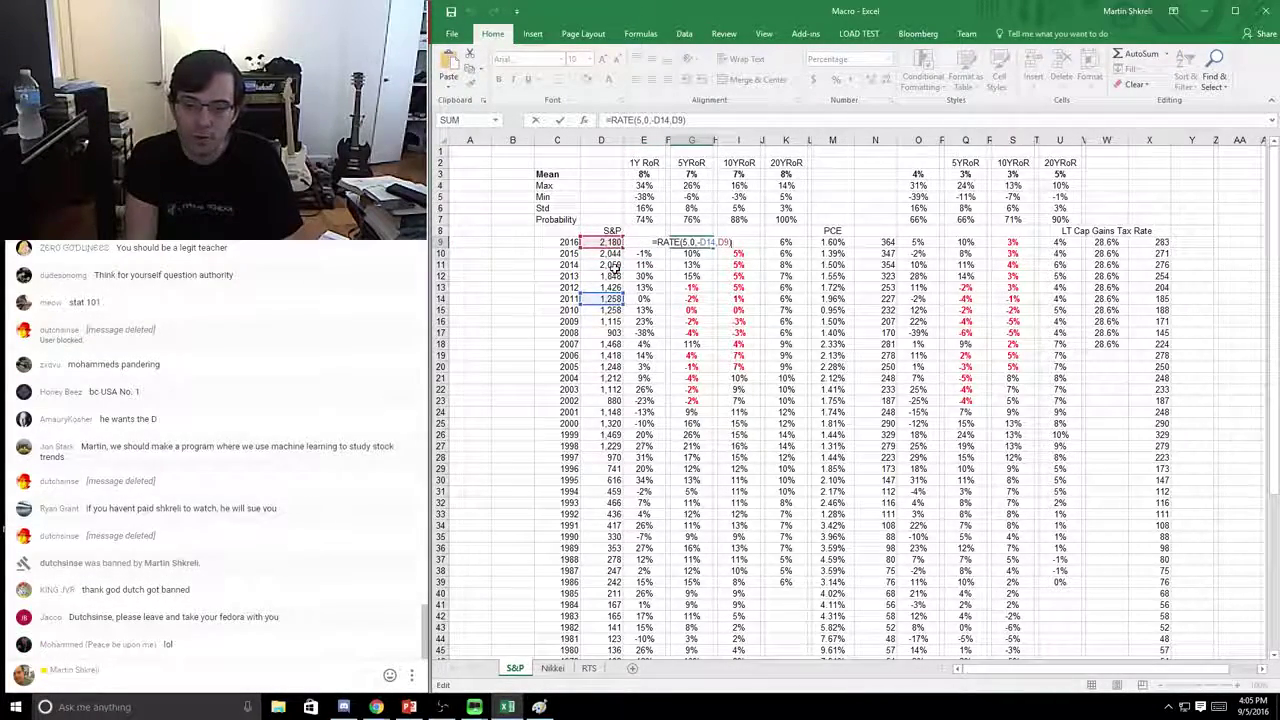
pyautogui.press('Escape')
pyautogui.press('Right')
pyautogui.press('Right')
pyautogui.press('F2')
pyautogui.press('Escape')
pyautogui.press('Right')
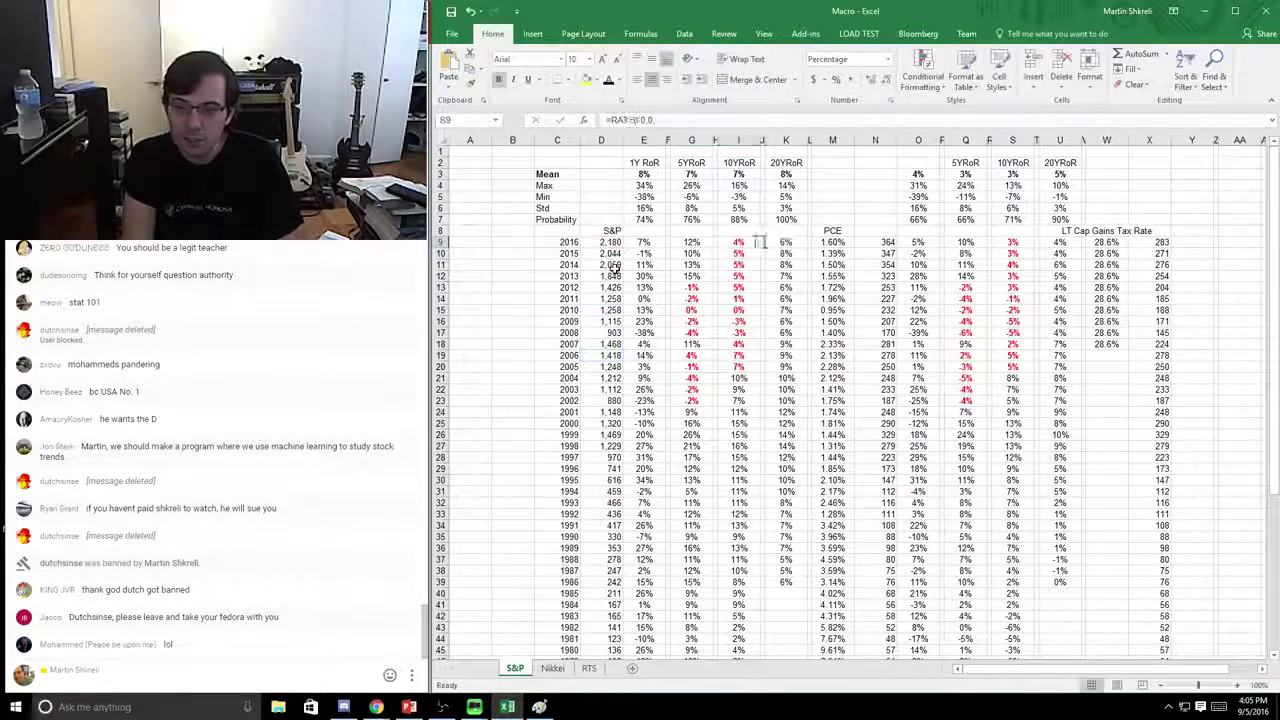
pyautogui.press('Right')
pyautogui.press('F2')
pyautogui.press('Return')
pyautogui.press('Up')
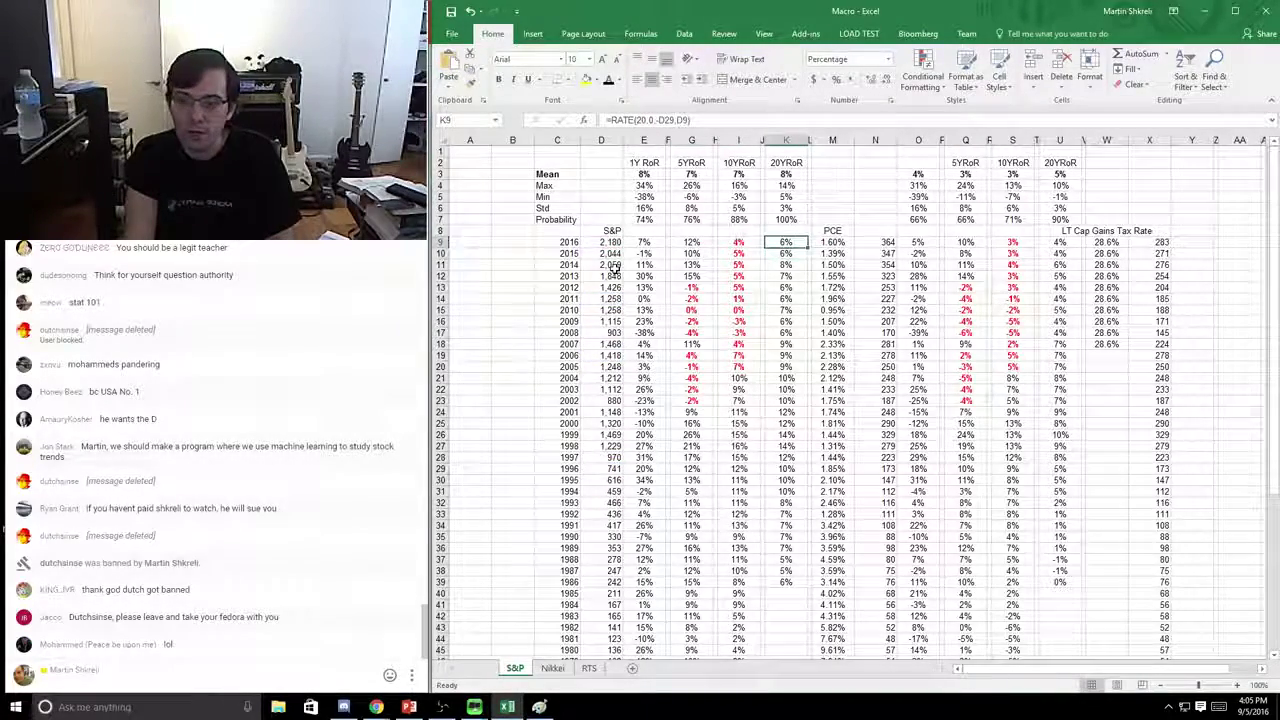
# - Look across the 2016 row between the S&P level, the return columns and the PCE rate
pyautogui.press('Right')
pyautogui.press('Right')
pyautogui.press('Left')
pyautogui.press('Left')
pyautogui.press('Left')
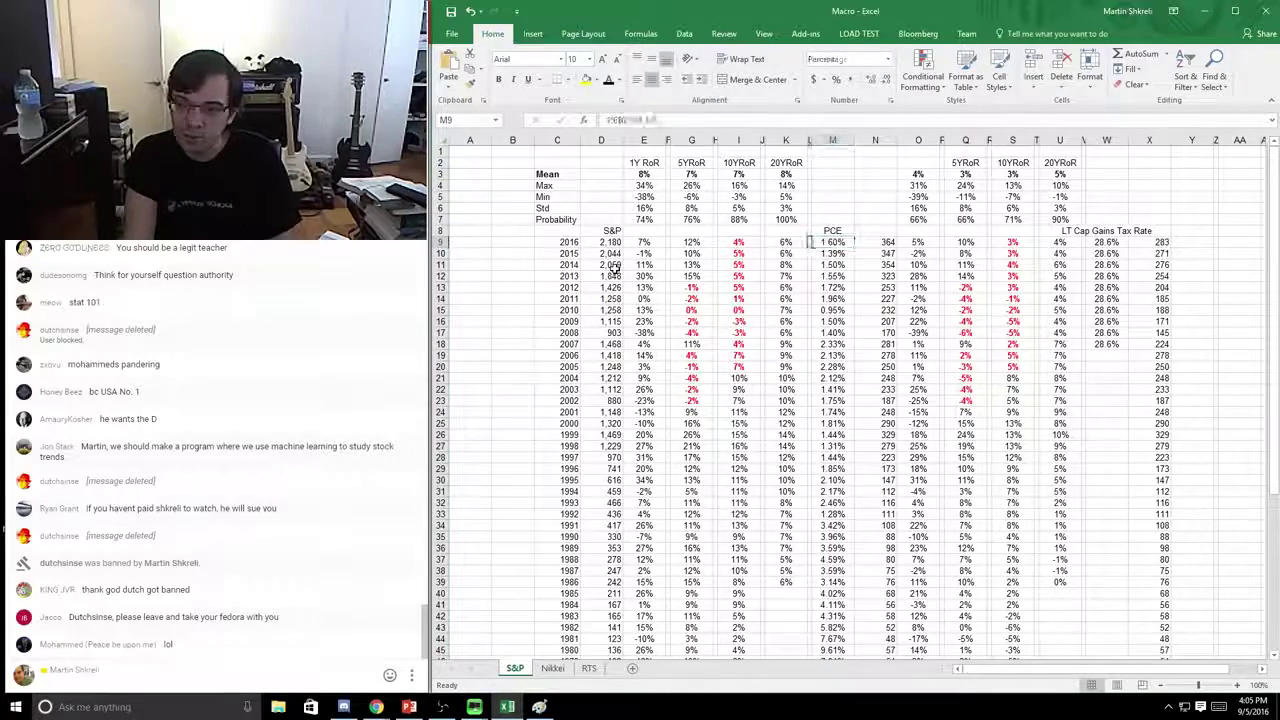
pyautogui.press('Home')
pyautogui.press('Right')
pyautogui.press('Right')
pyautogui.press('Right')
pyautogui.press('Right')
pyautogui.press('Right')
pyautogui.press('Right')
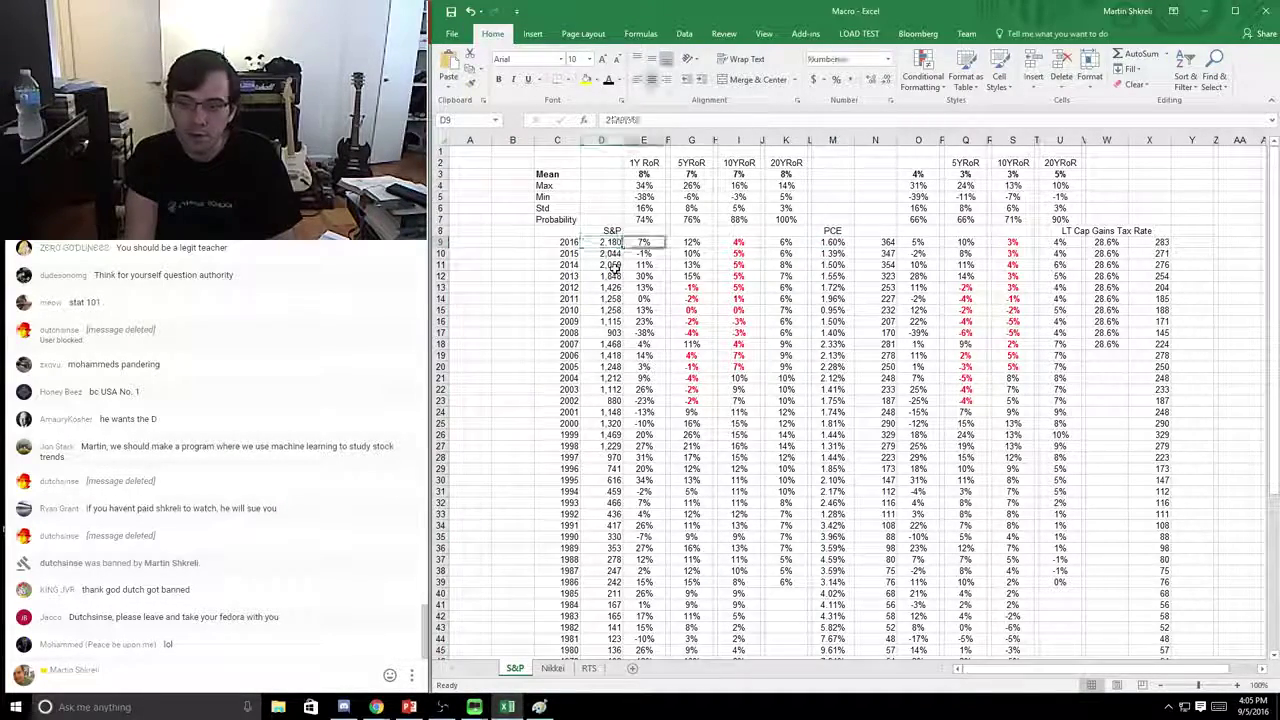
# - Select the 10YRoR values from 2016 down to 2007, cells I9 to I18, to examine them as a group
pyautogui.press('Right')
pyautogui.press('Right')
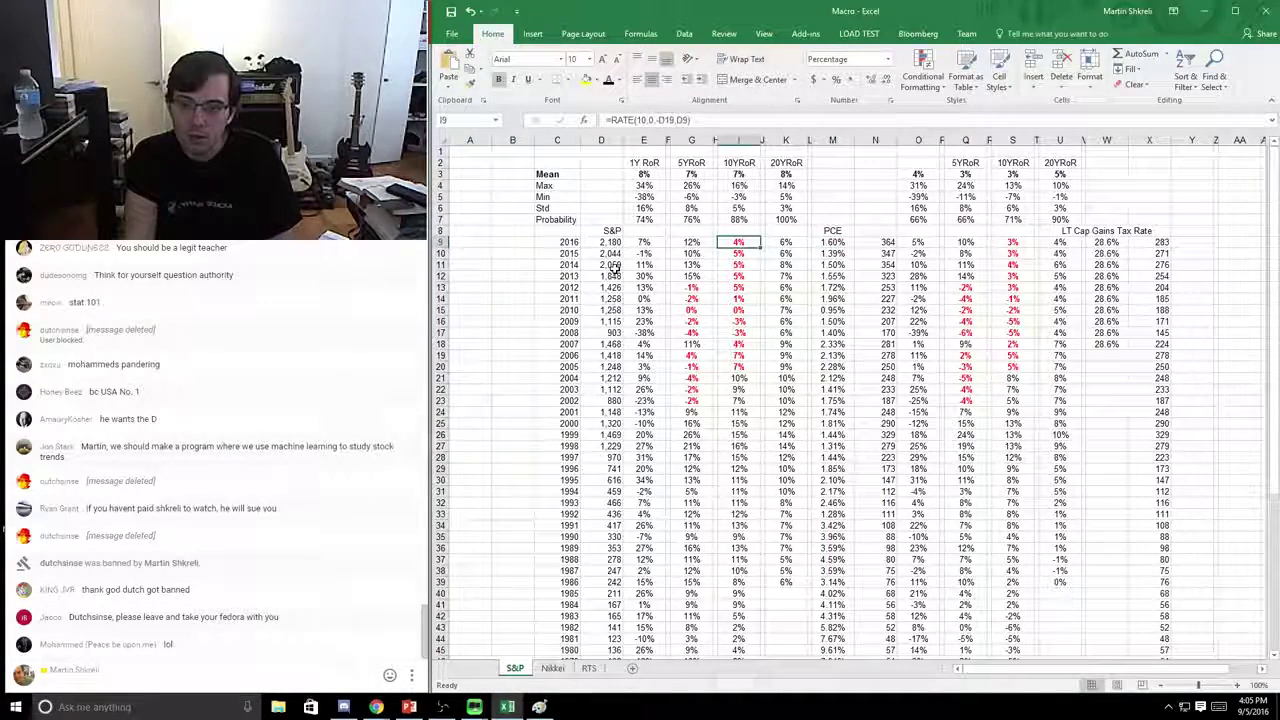
pyautogui.hotkey('shift', 'Down')
pyautogui.hotkey('shift', 'Down')
pyautogui.hotkey('shift', 'Down')
pyautogui.hotkey('shift', 'Down')
pyautogui.hotkey('shift', 'Down')
pyautogui.hotkey('shift', 'Down')
pyautogui.hotkey('shift', 'Down')
pyautogui.hotkey('shift', 'Down')
pyautogui.hotkey('shift', 'Down')
pyautogui.hotkey('shift', 'Down')
pyautogui.hotkey('shift', 'Down')
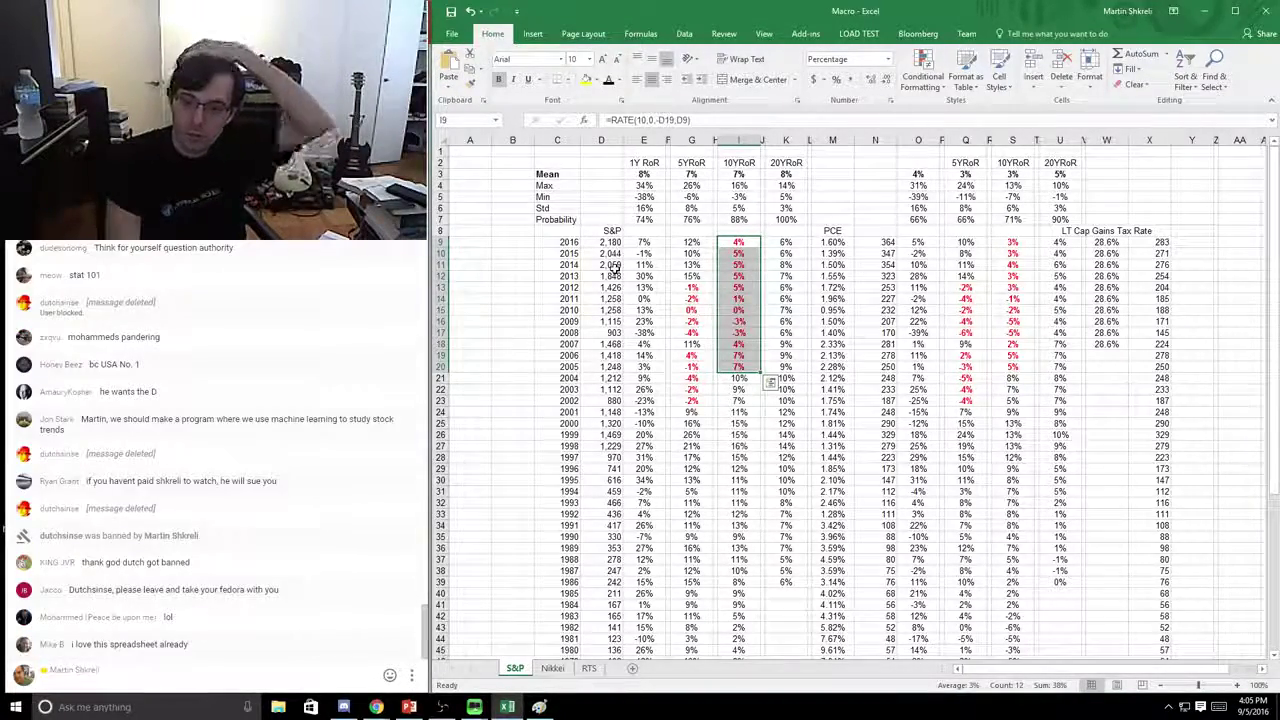
pyautogui.hotkey('shift', 'Up')
pyautogui.hotkey('shift', 'Down')
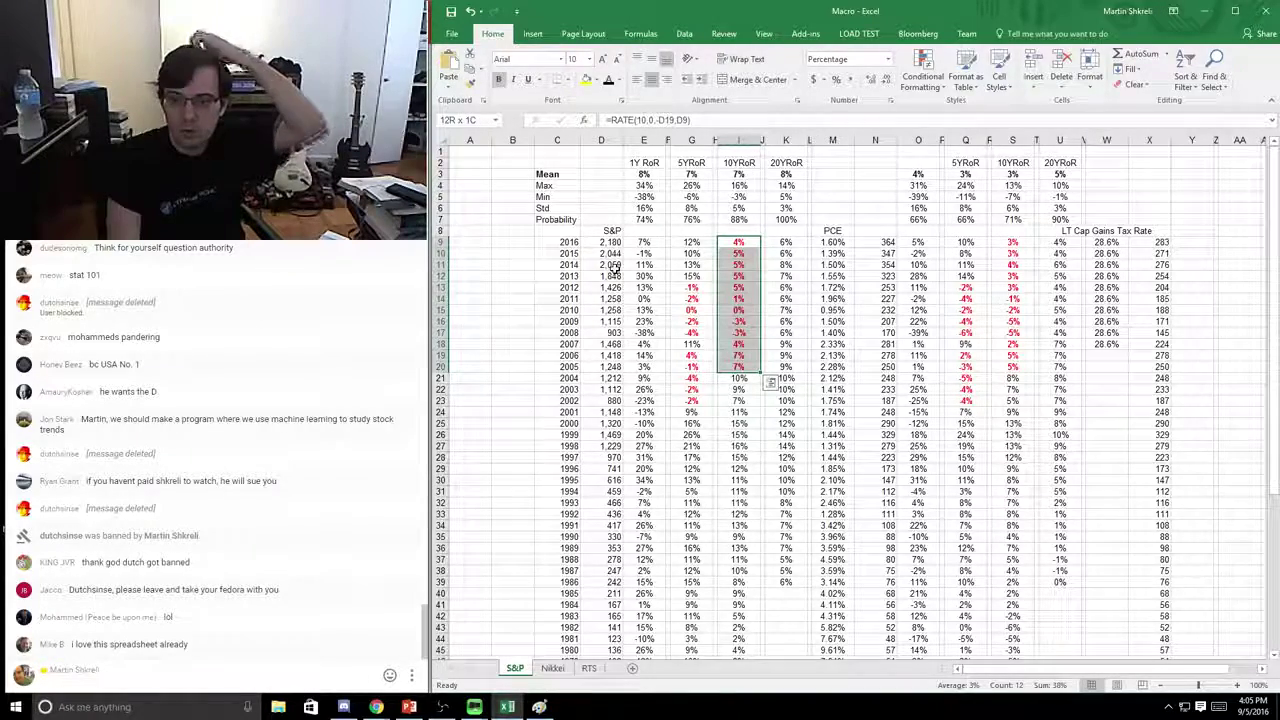
pyautogui.hotkey('shift', 'Up')
pyautogui.hotkey('shift', 'Up')
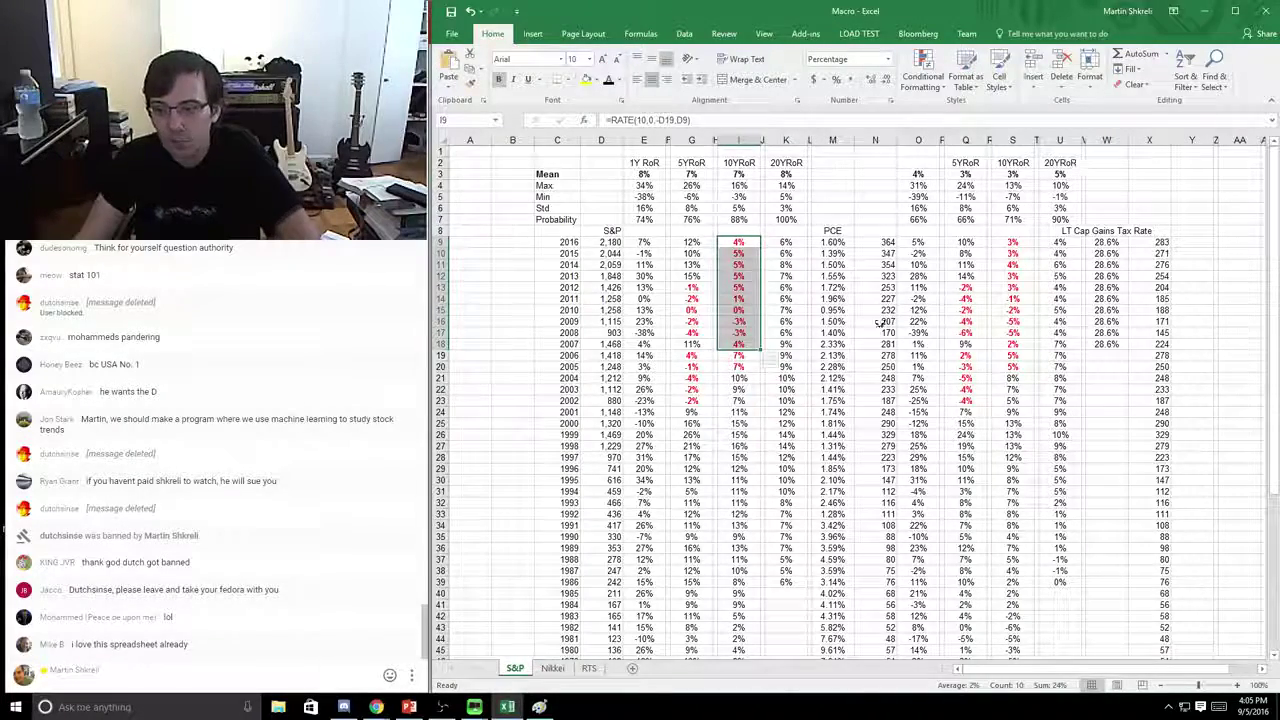
# - Format the 10YRoR values for 2016 to 2007, cells I9 to I18, as percentages with one decimal place
pyautogui.moveTo(832, 343); pyautogui.dragTo(818, 242)
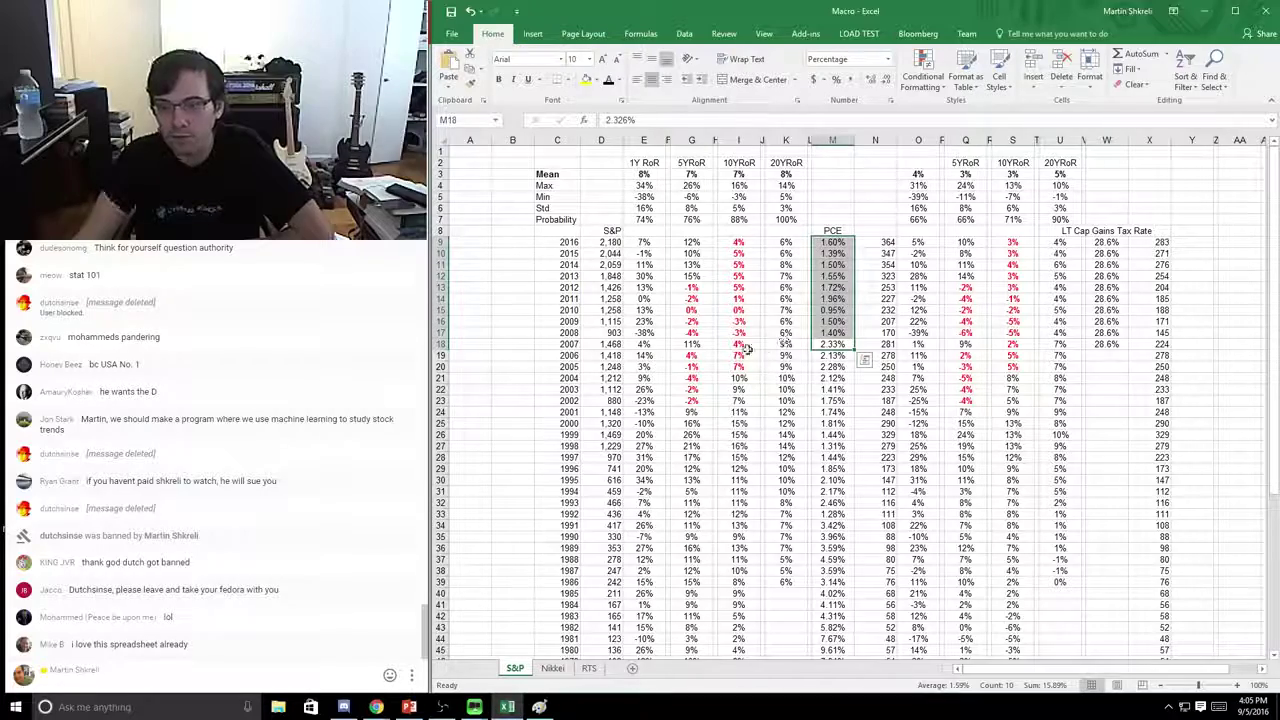
pyautogui.moveTo(745, 345); pyautogui.dragTo(739, 246)
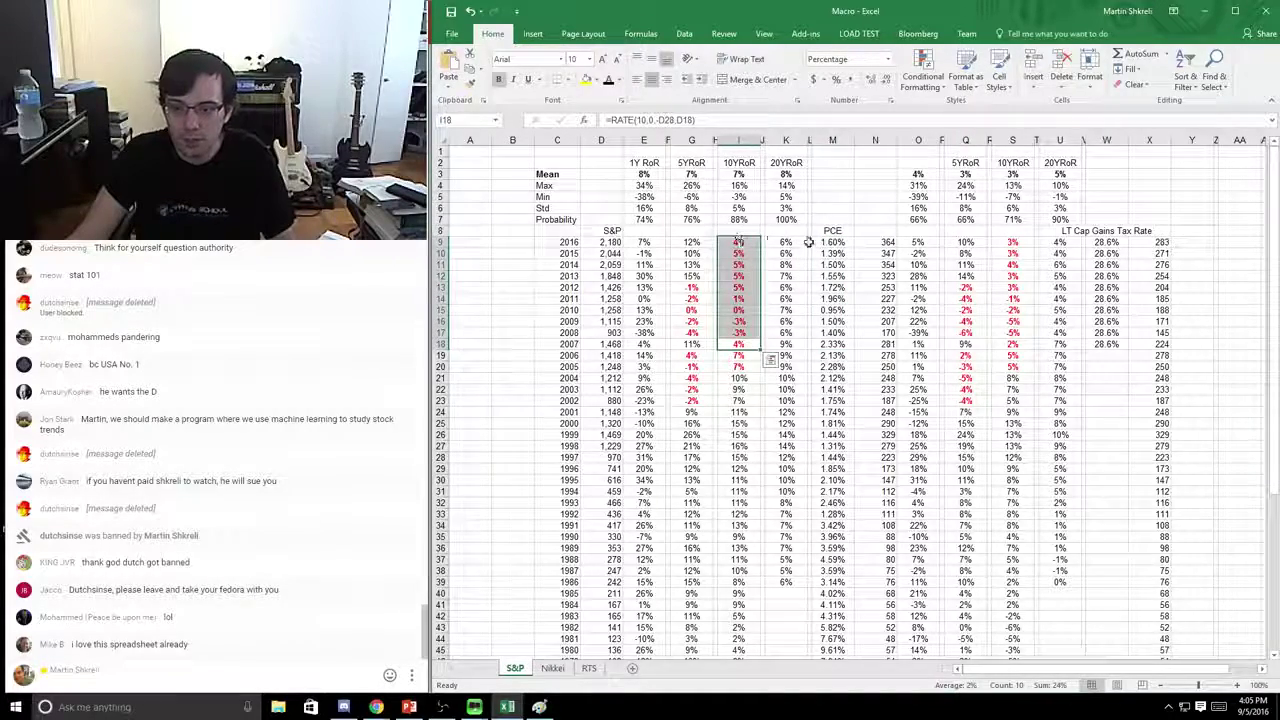
pyautogui.hotkey('ctrl', '1')
pyautogui.press('Tab')
pyautogui.press('Tab')
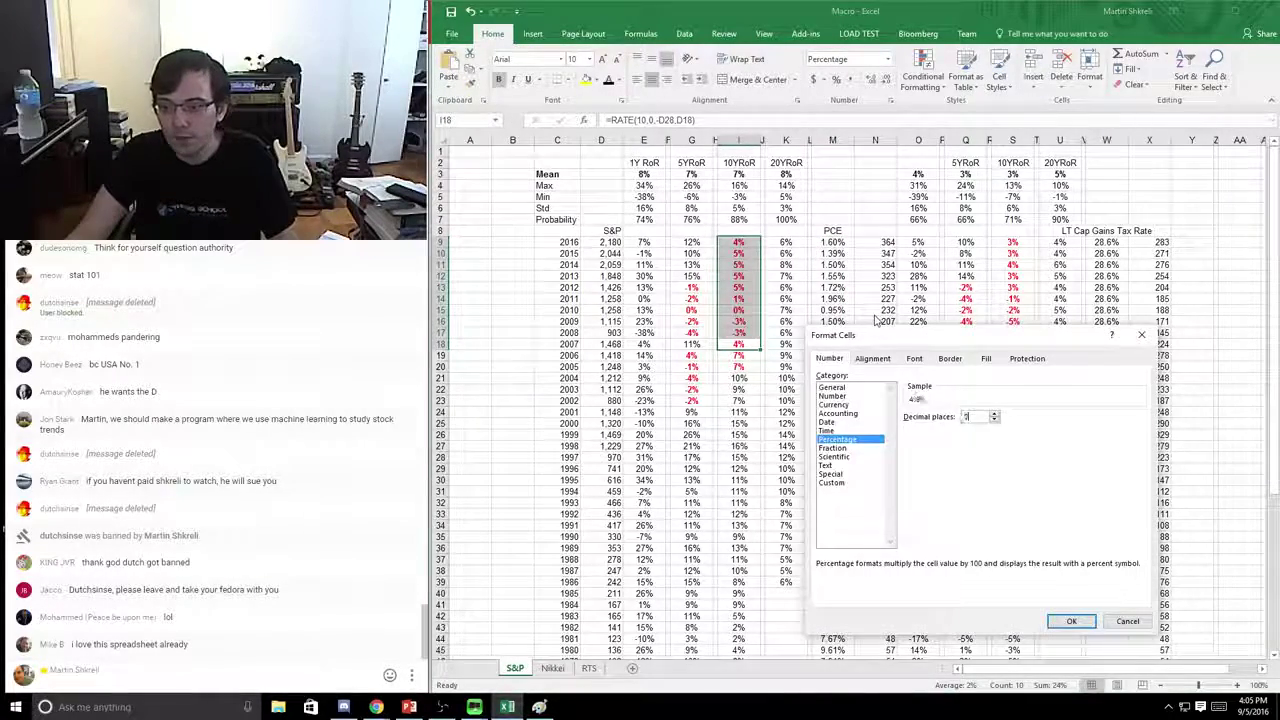
pyautogui.write('1')
pyautogui.press('Return')
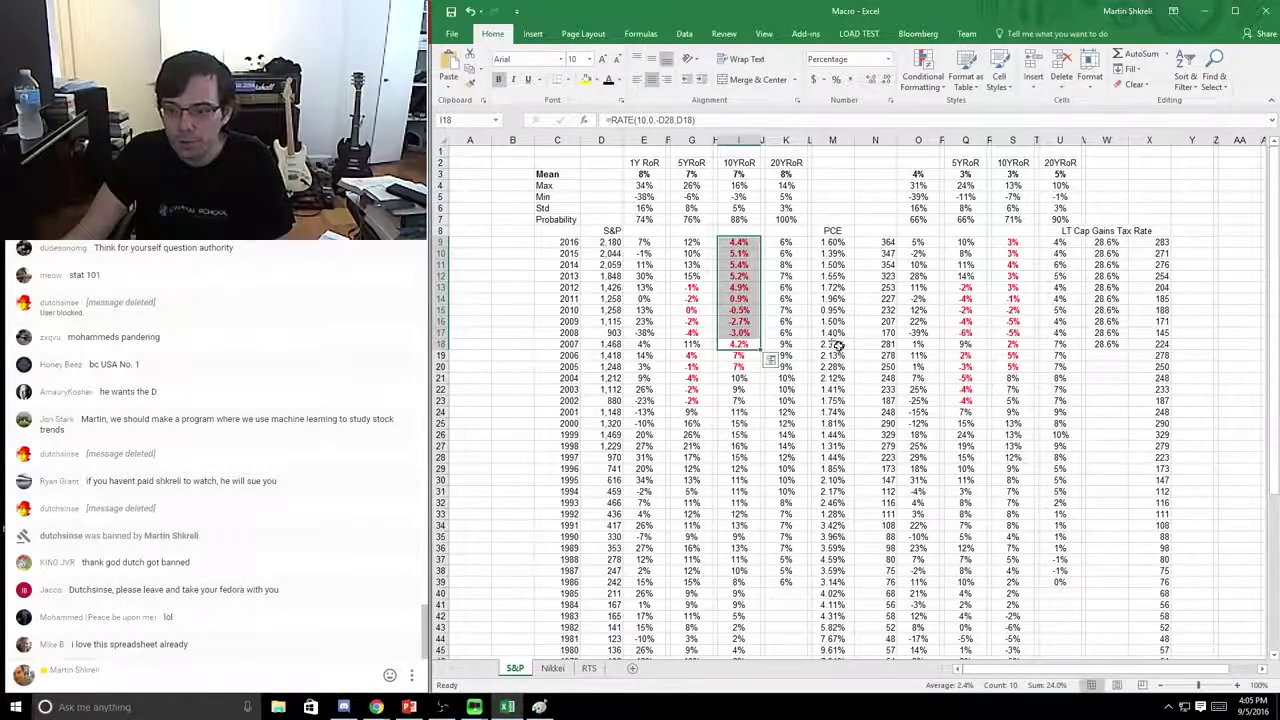
# - Compare the 2007–2016 PCE rates with the matching 10YRoR values and revert those returns to whole percentages
pyautogui.moveTo(835, 344); pyautogui.dragTo(835, 238)
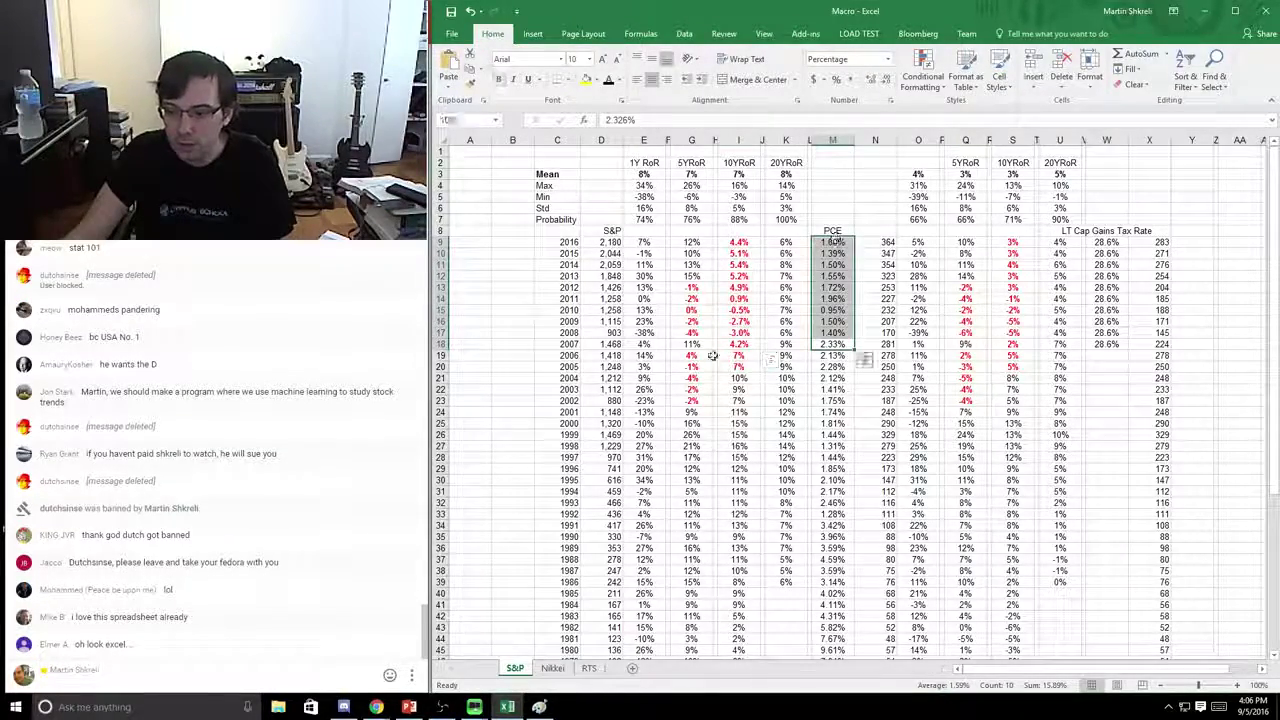
pyautogui.moveTo(738, 344); pyautogui.dragTo(748, 238)
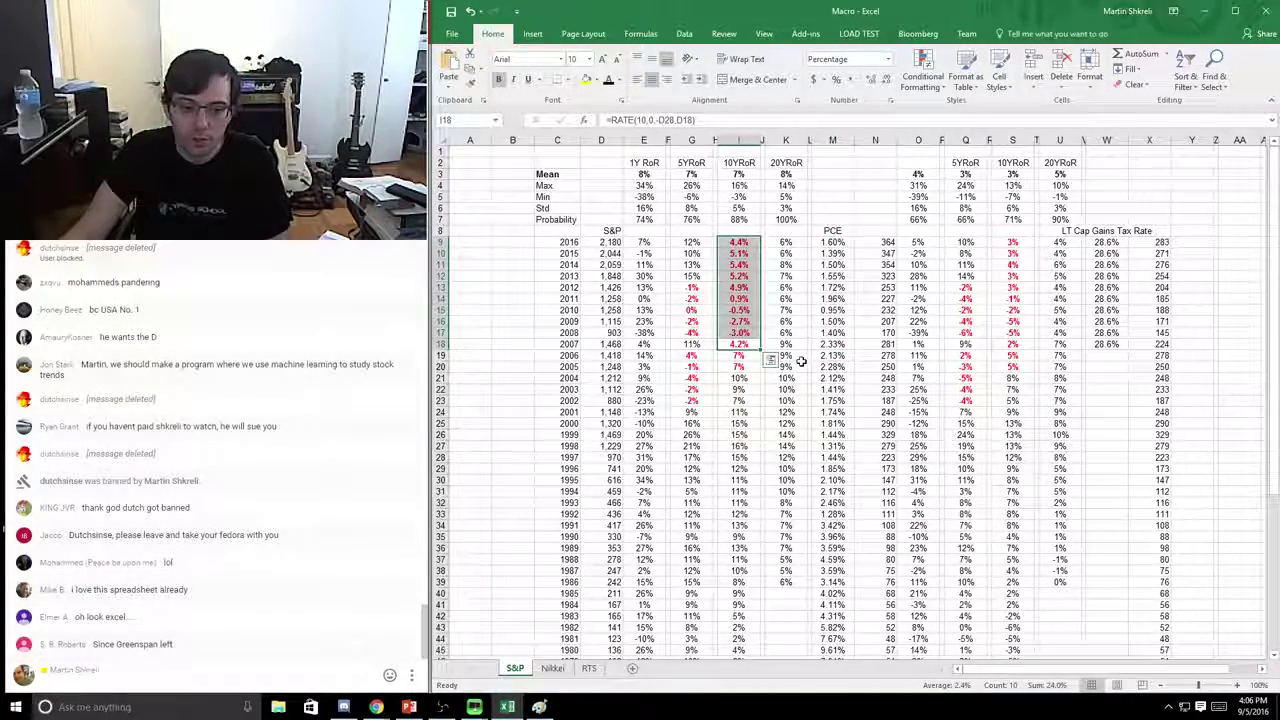
pyautogui.hotkey('ctrl', 'shift', '5')
pyautogui.click(809, 331)
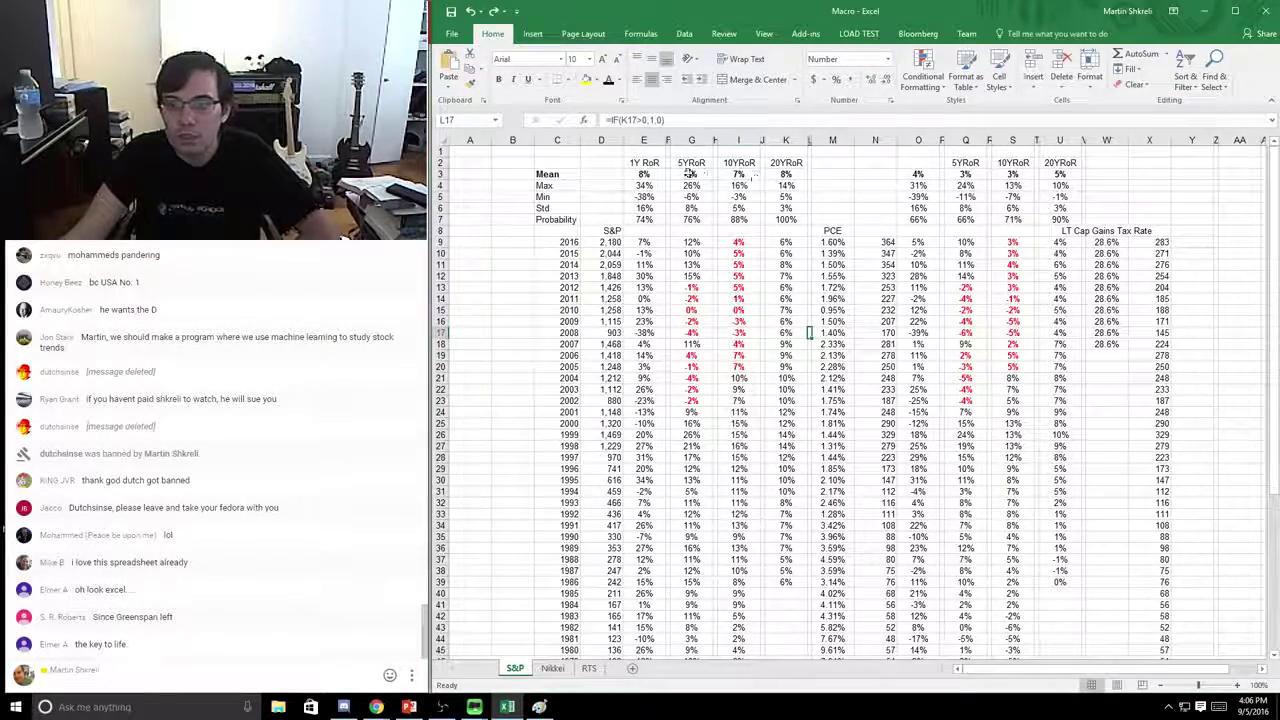
# - Inspect the AVERAGE formulas behind the one-year, five-year and ten-year means in row 3
pyautogui.moveTo(643, 174); pyautogui.dragTo(790, 174)
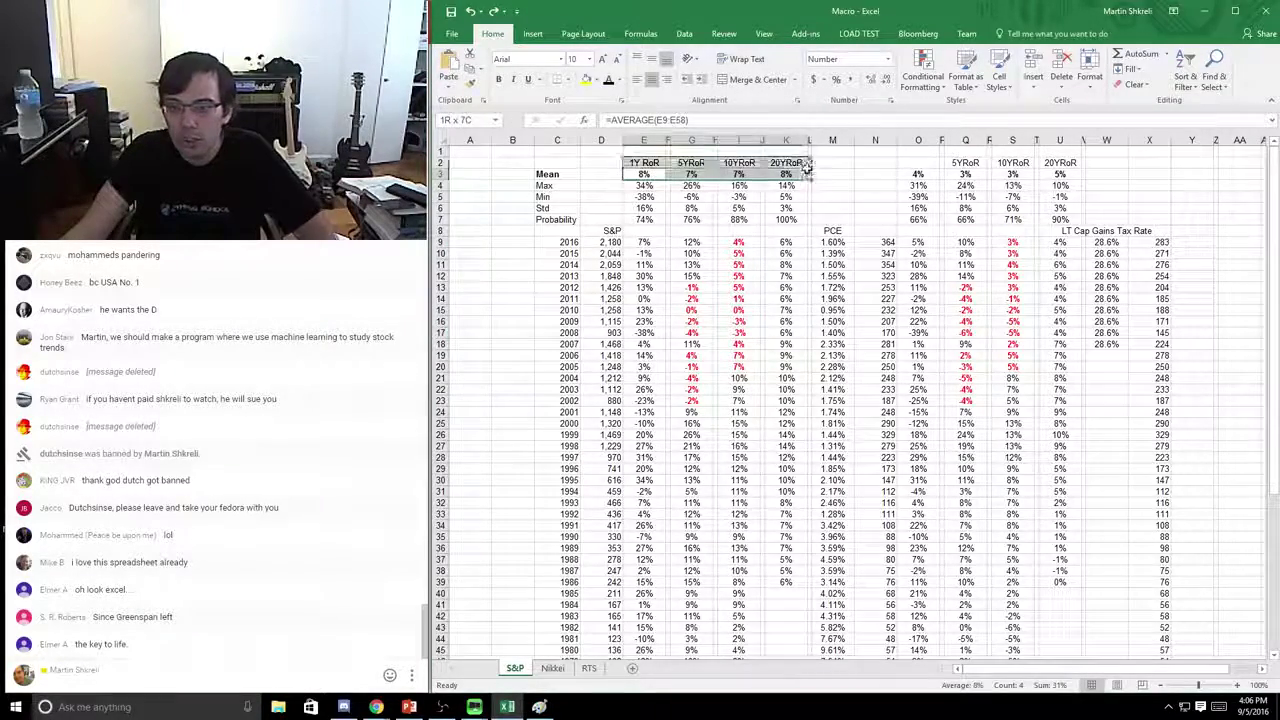
pyautogui.doubleClick(646, 174)
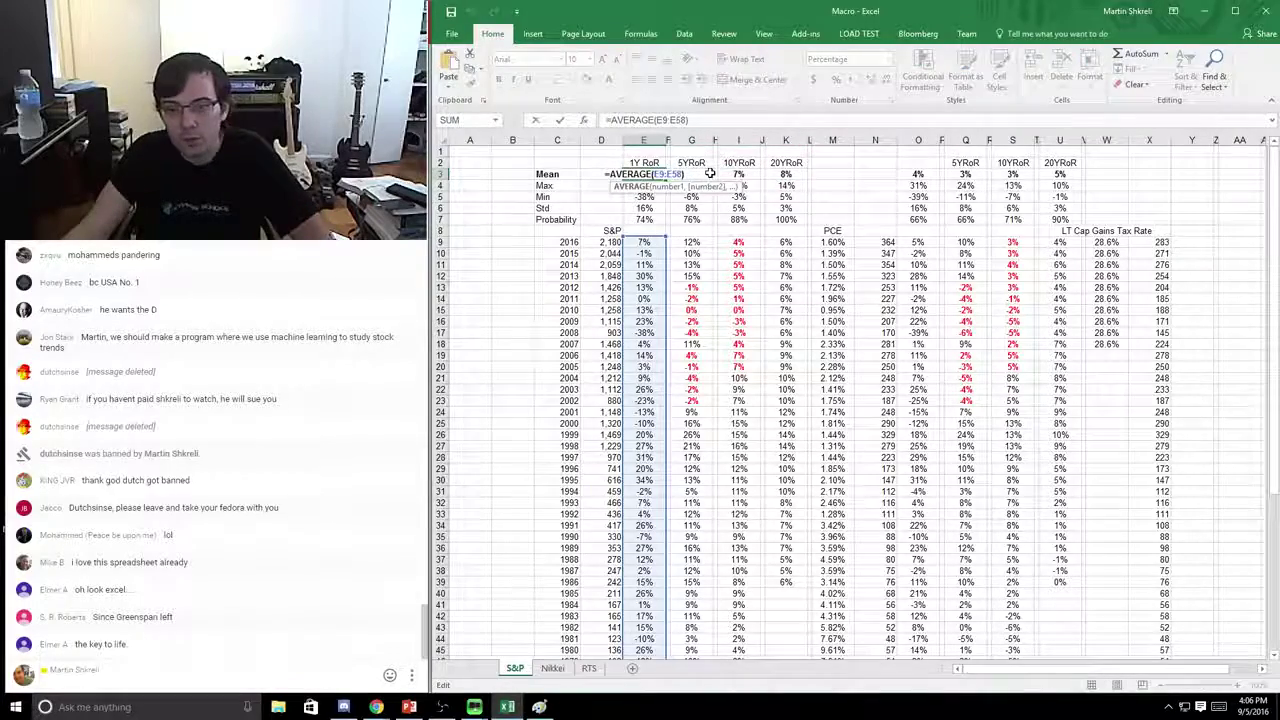
pyautogui.press('Tab')
pyautogui.press('Tab')
pyautogui.press('F2')
pyautogui.press('Tab')
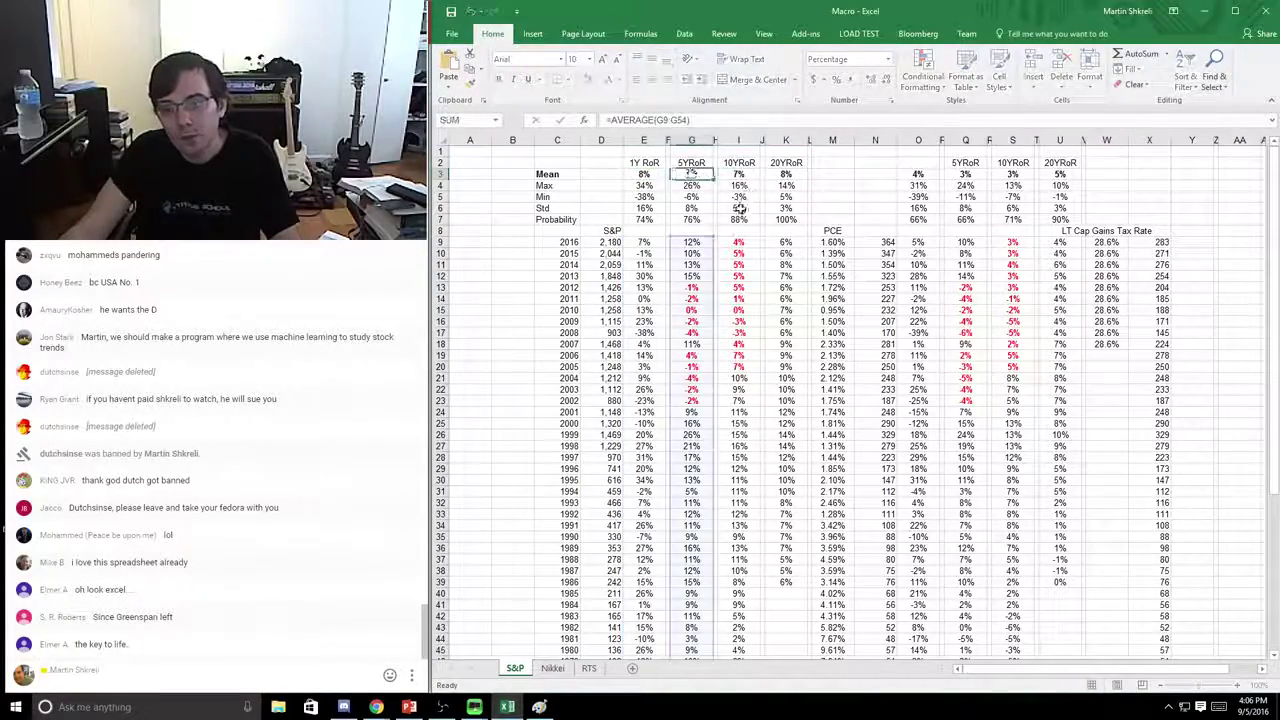
pyautogui.press('Tab')
pyautogui.press('F2')
pyautogui.press('Escape')
pyautogui.press('Tab')
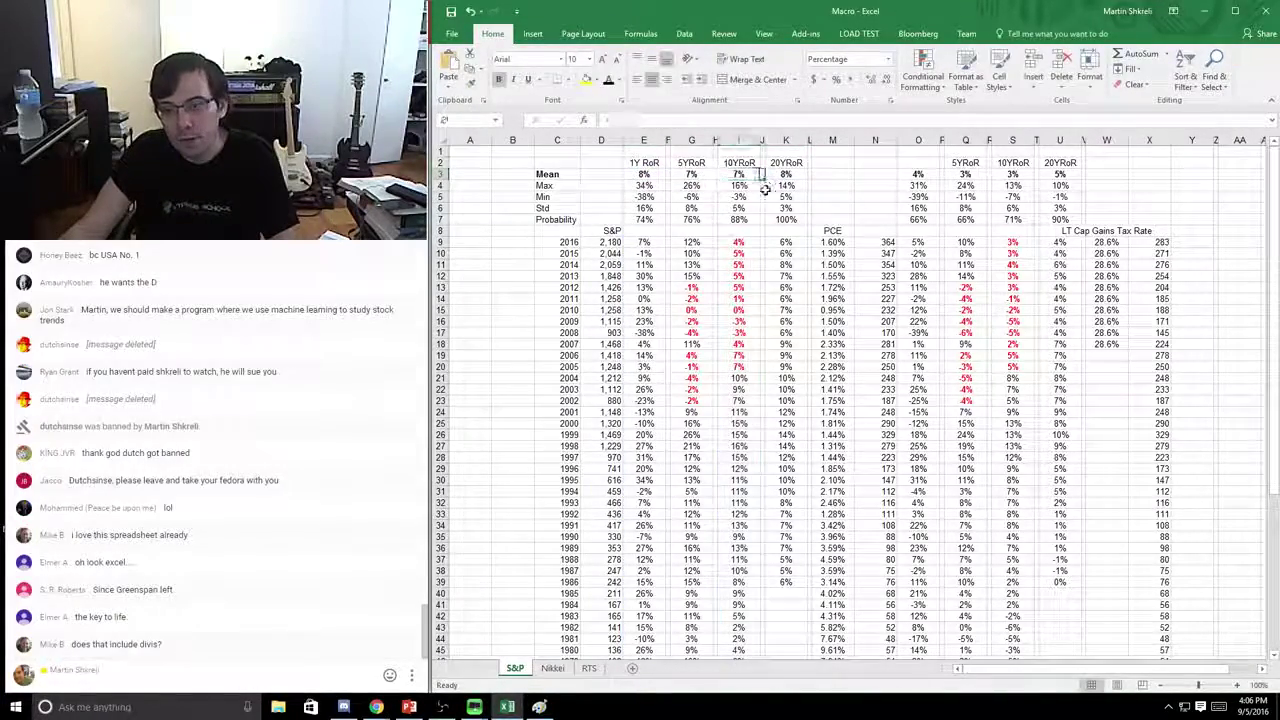
# - Examine the S&P return means in row 3 and the whole summary block from Mean to Probability
pyautogui.moveTo(788, 176); pyautogui.dragTo(648, 175)
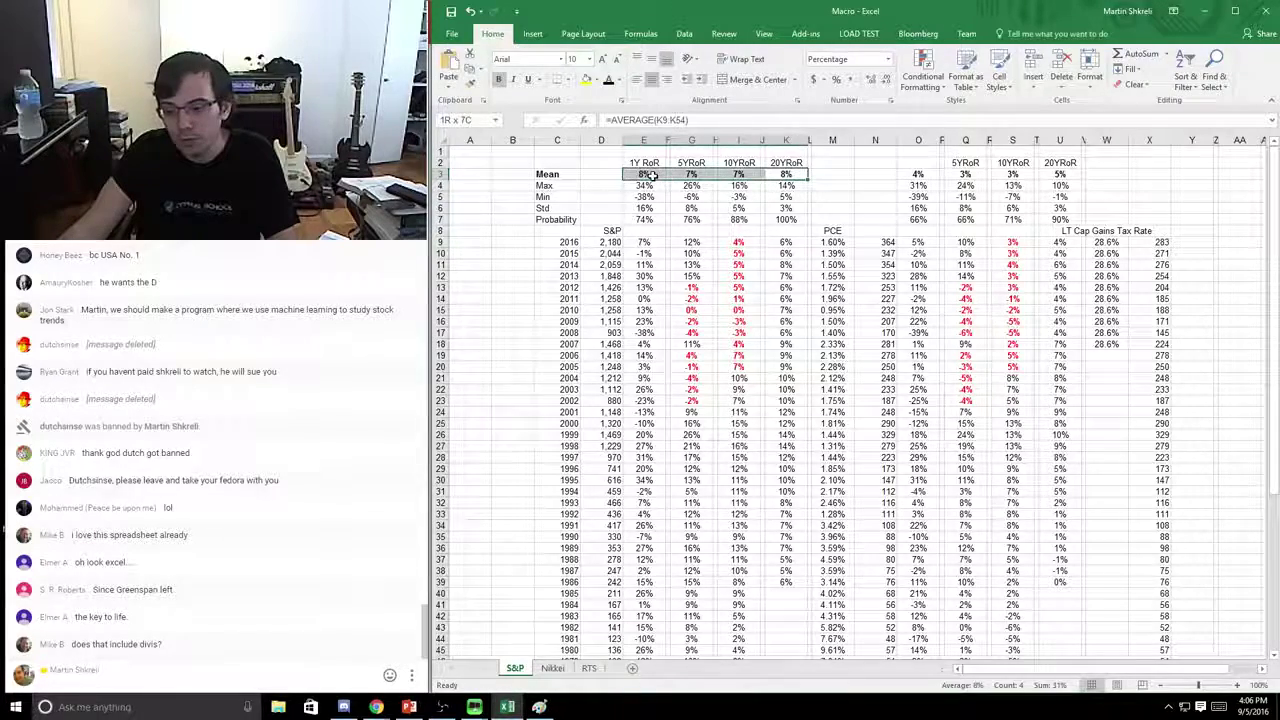
pyautogui.click(786, 331)
pyautogui.moveTo(546, 173)
pyautogui.mouseDown()
pyautogui.moveTo(800, 224)
pyautogui.moveTo(785, 222)
pyautogui.mouseUp()
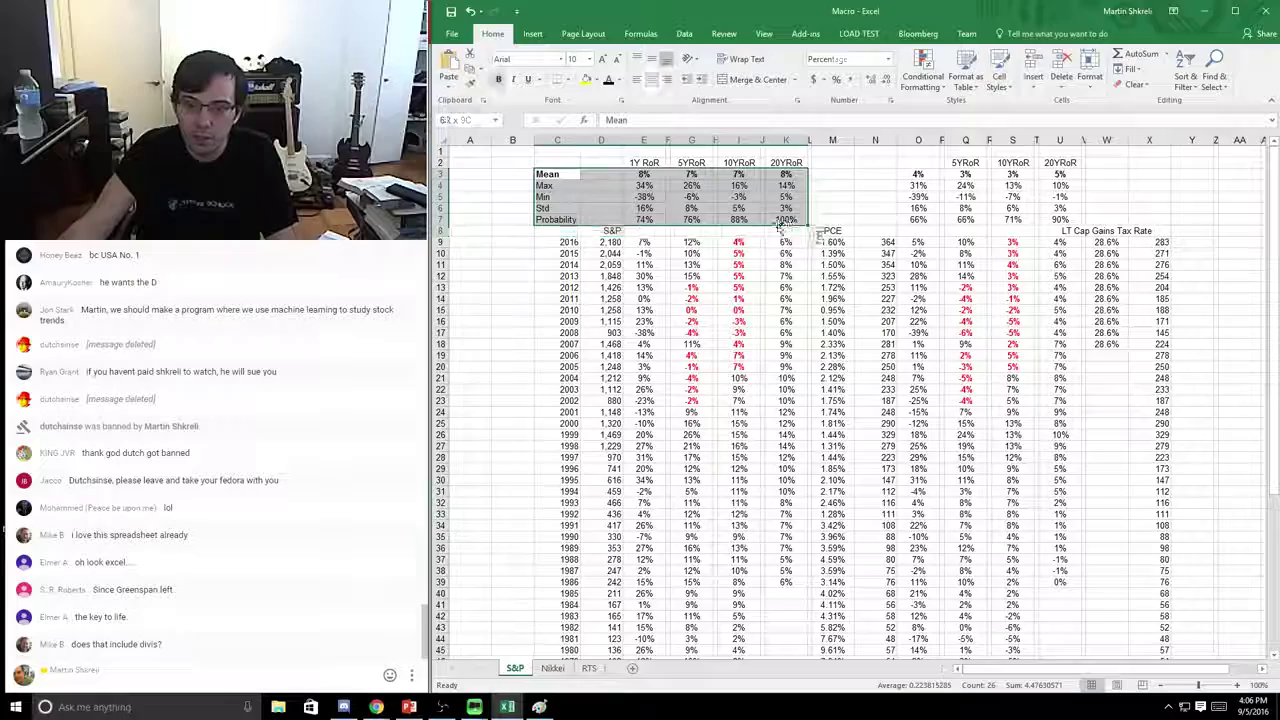
pyautogui.click(643, 253)
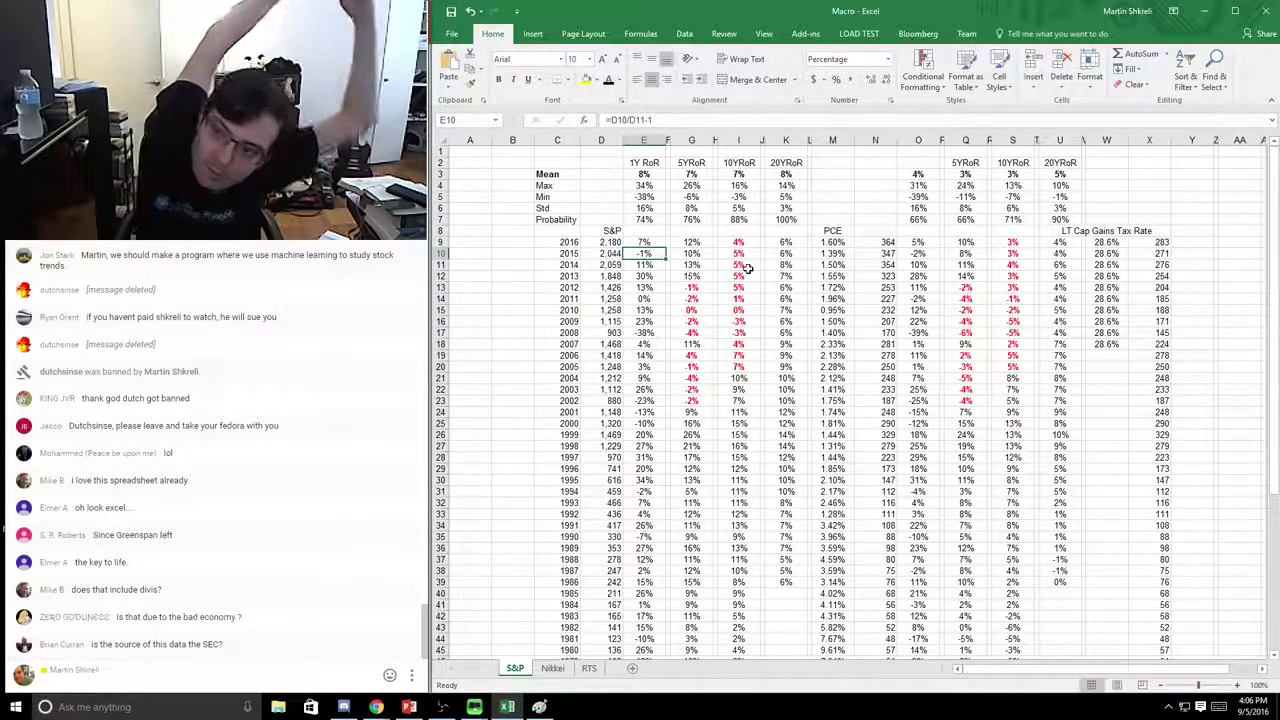
# - Examine the S&P heading and the PCE column from its heading down to 1989
pyautogui.click(607, 231)
pyautogui.moveTo(847, 228); pyautogui.dragTo(840, 549)
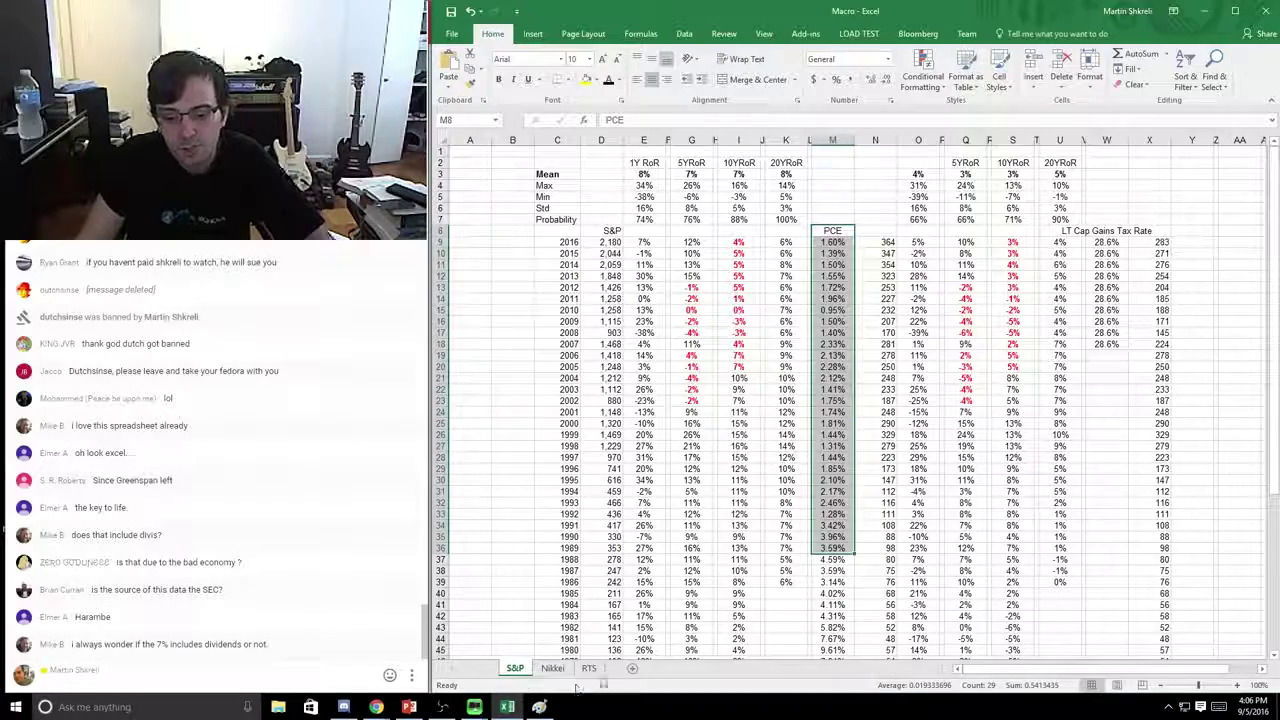
pyautogui.click(774, 253)
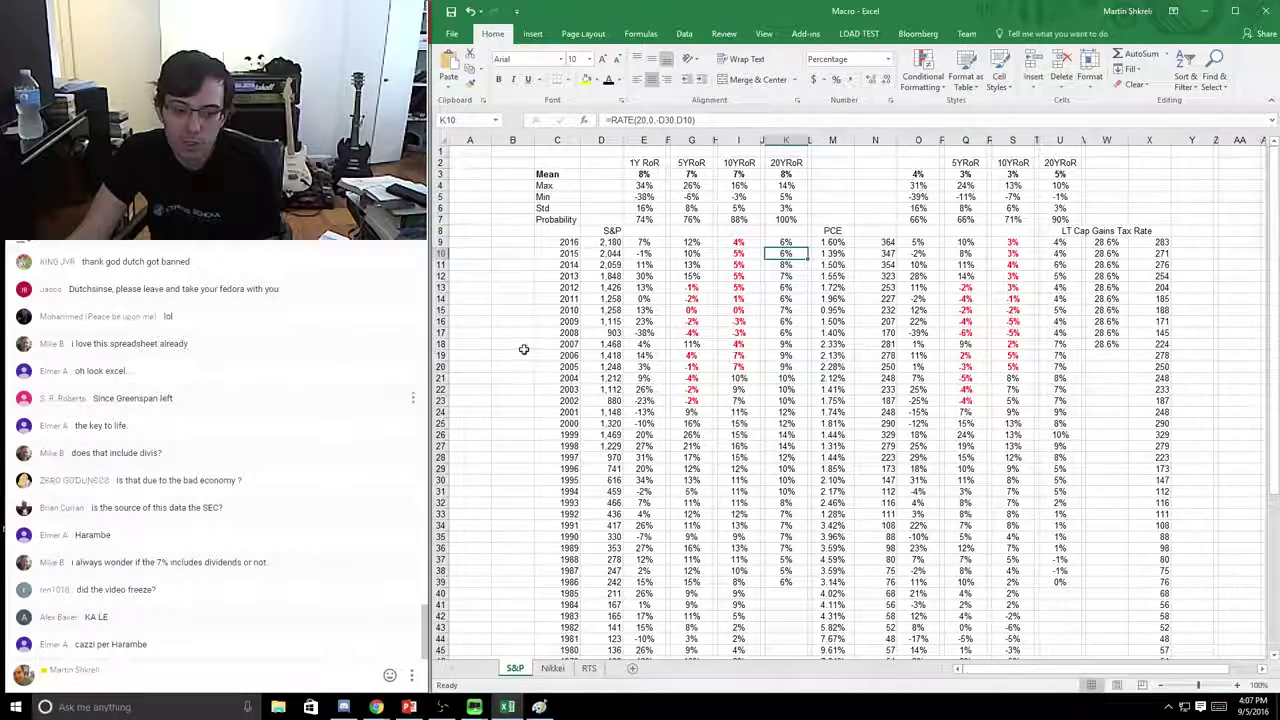
# - Inspect the Max and Std formulas for the one-year returns and look across the Std row
pyautogui.click(645, 186)
pyautogui.doubleClick(645, 186)
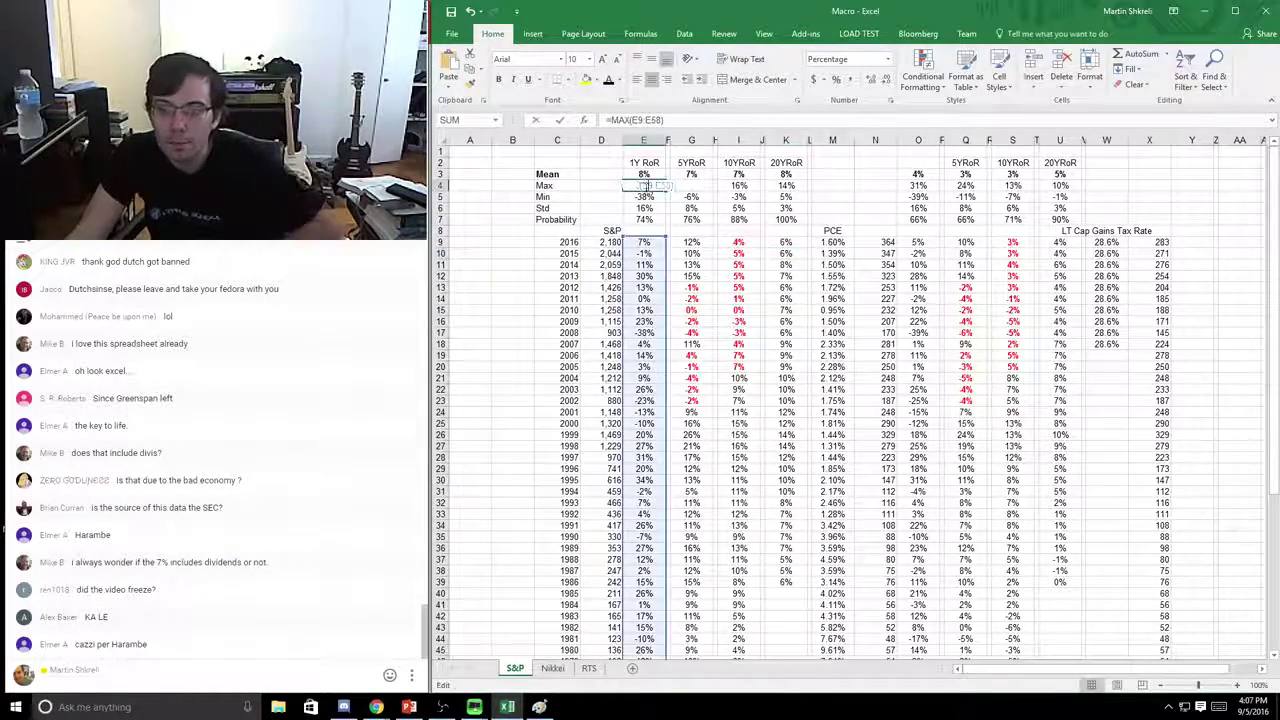
pyautogui.press('Escape')
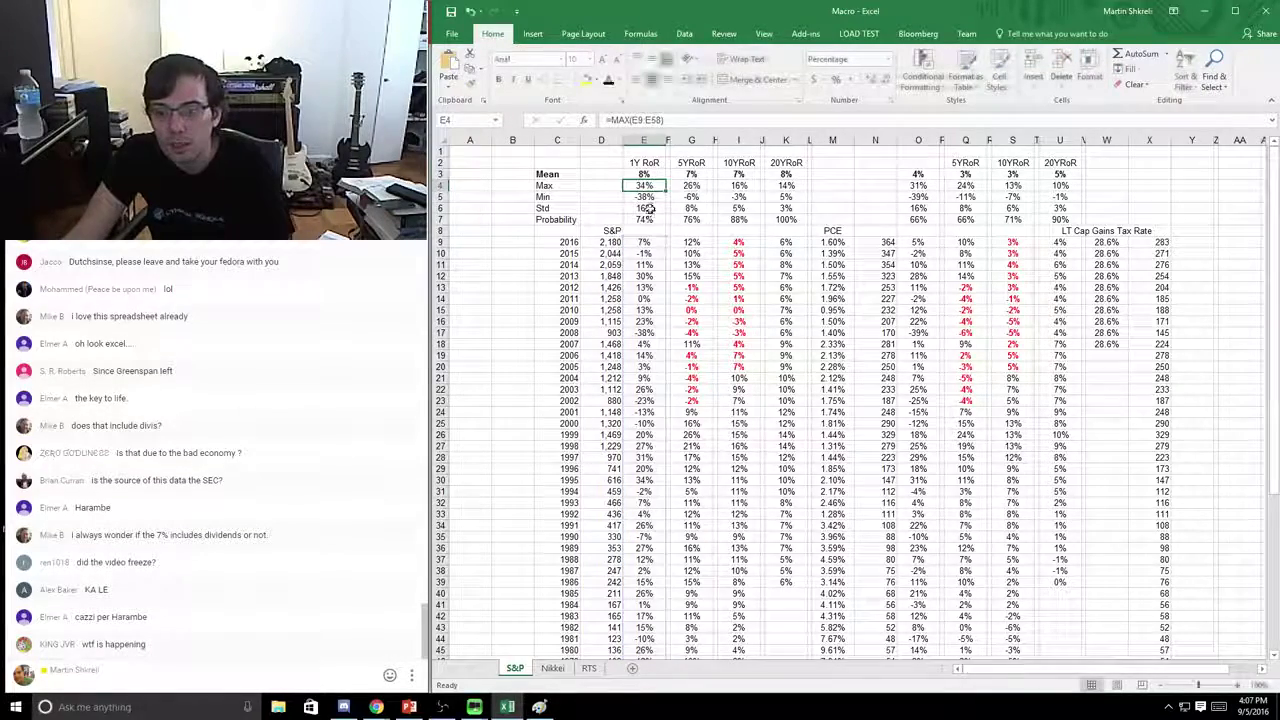
pyautogui.doubleClick(644, 208)
pyautogui.press('Tab')
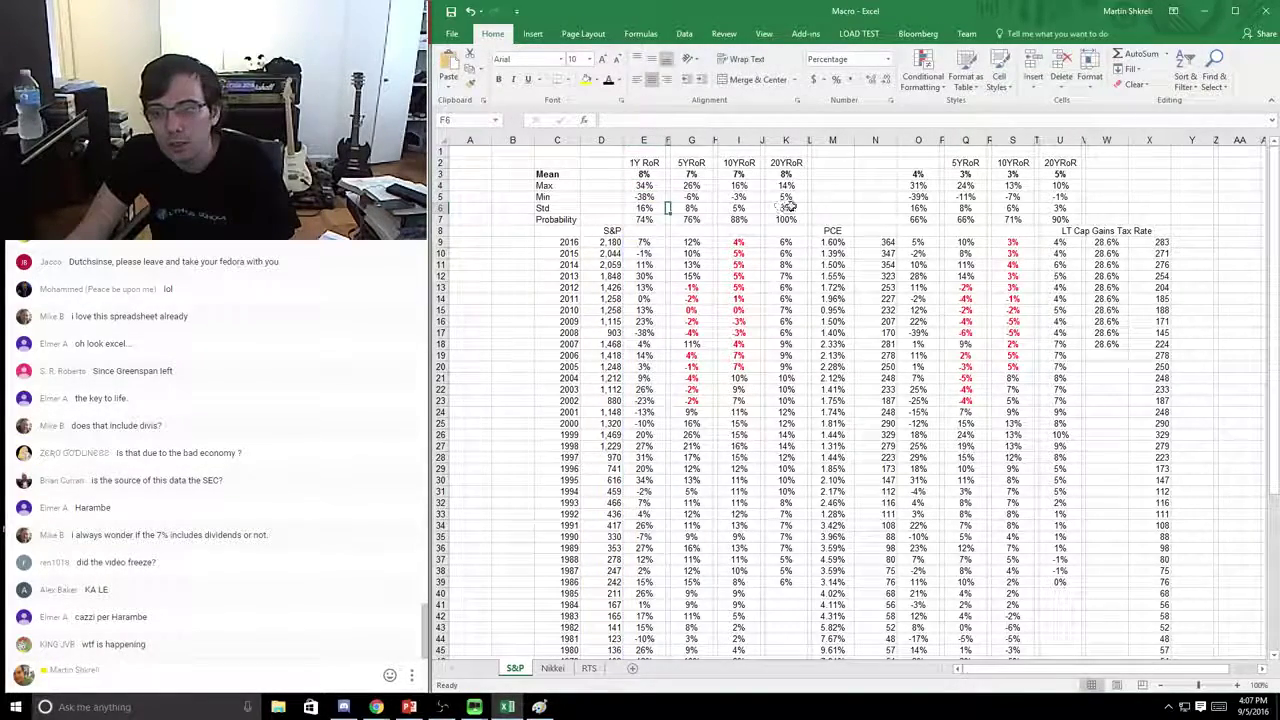
pyautogui.moveTo(786, 208); pyautogui.dragTo(566, 208)
# - Inspect the mean and STDEV formulas of the 20YRoR column, checking the range K9 to K54
pyautogui.click(800, 163)
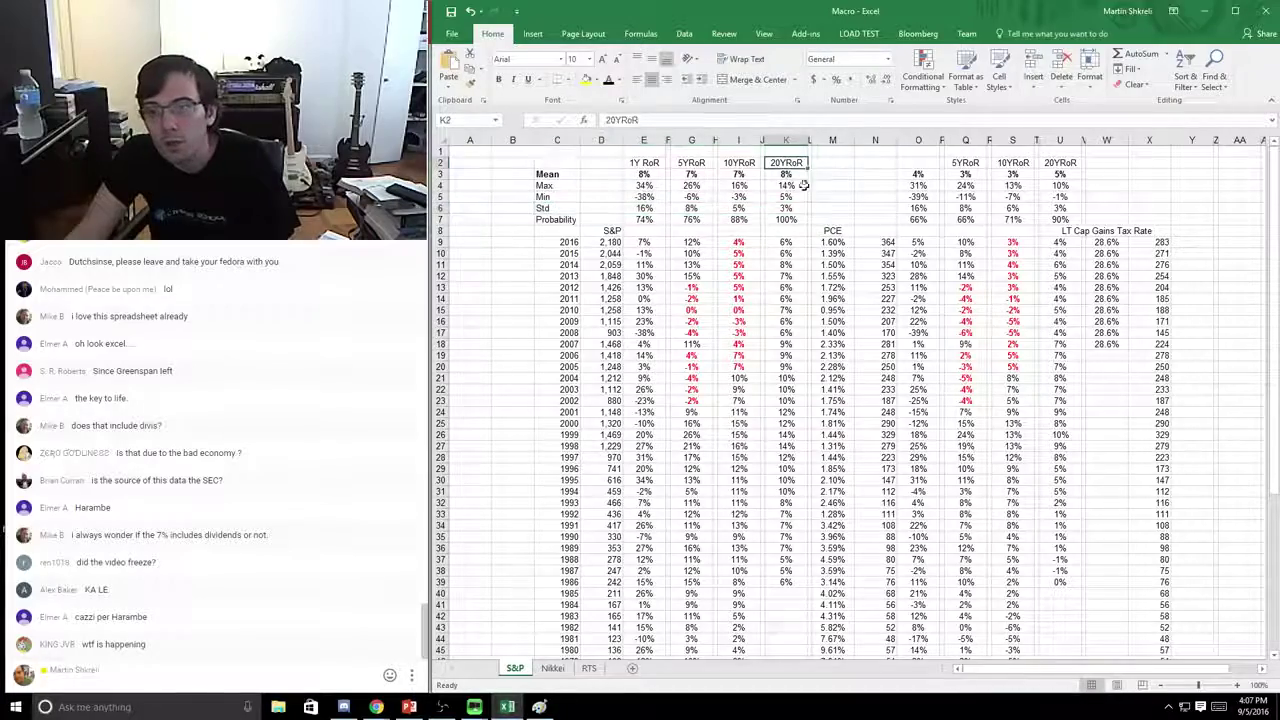
pyautogui.click(797, 173)
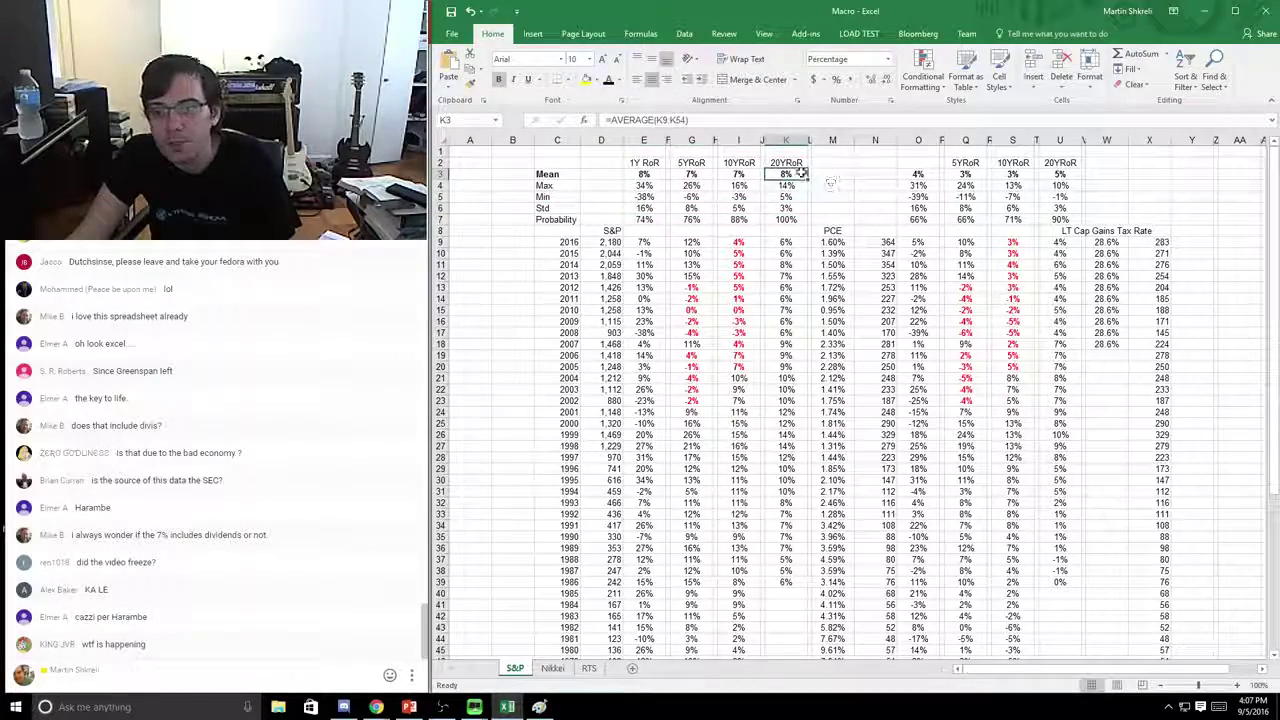
pyautogui.doubleClick(790, 208)
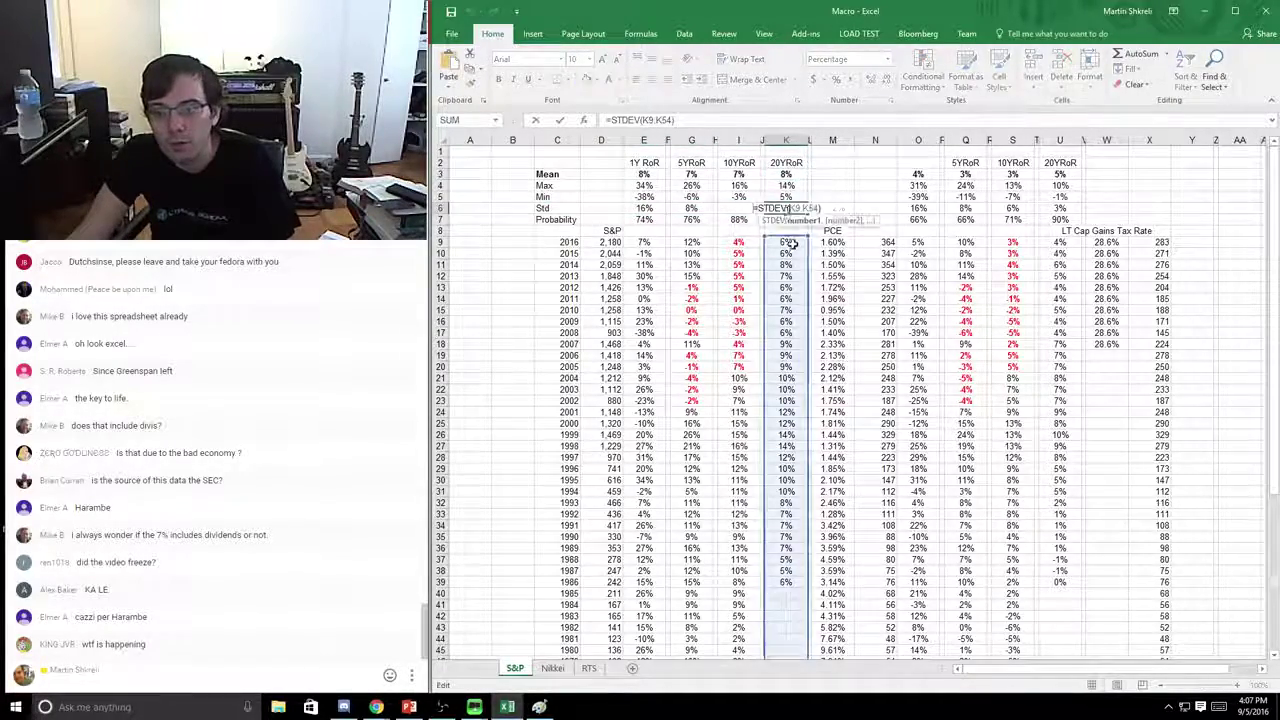
pyautogui.scroll(-11, 795, 245)
pyautogui.scroll(11, 795, 245)
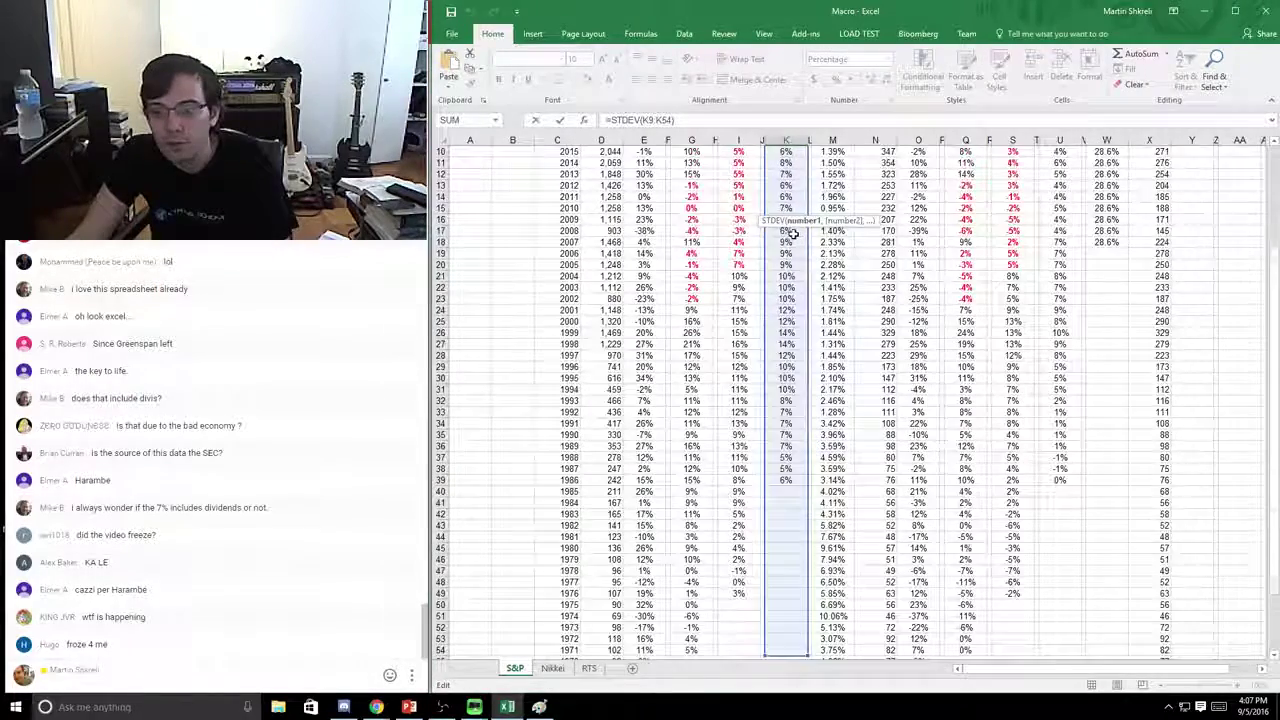
pyautogui.press('Escape')
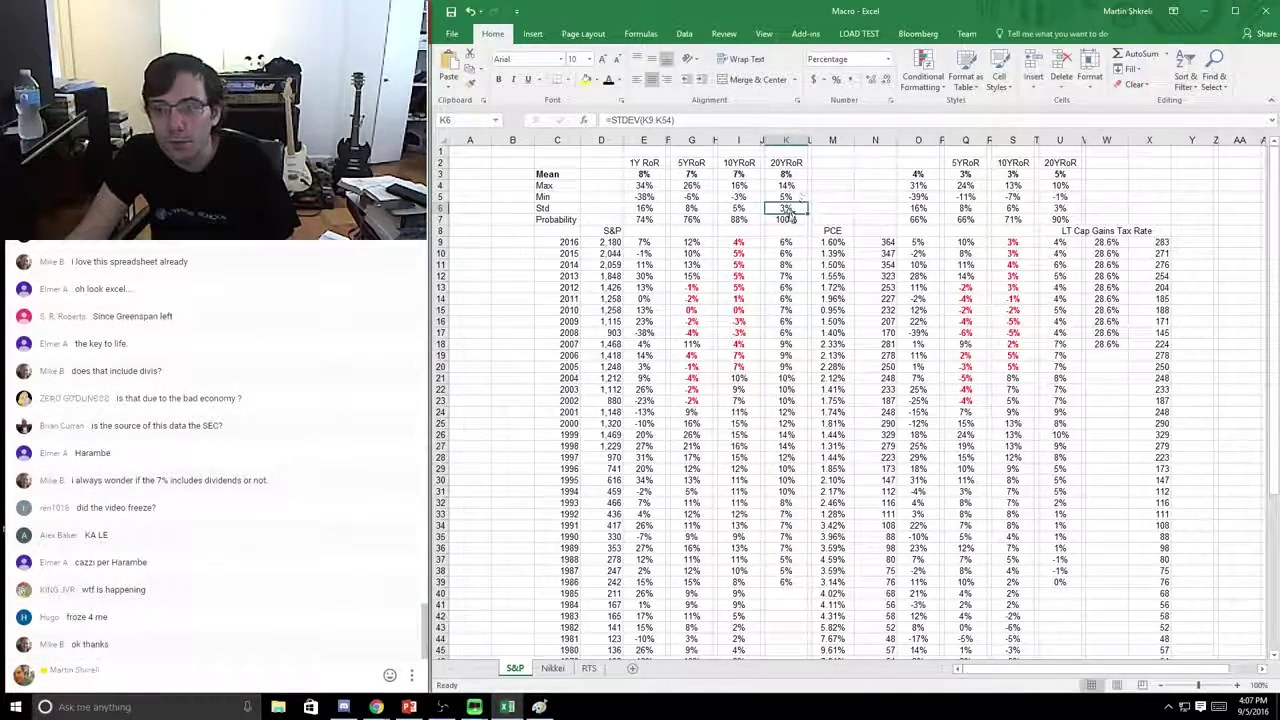
pyautogui.moveTo(789, 207)
pyautogui.mouseDown()
pyautogui.moveTo(788, 162)
pyautogui.moveTo(791, 209)
pyautogui.mouseUp()
pyautogui.click(787, 173)
# - Inspect the RATE formula in K9 and the S&P levels it uses for the 2016 twenty-year return
pyautogui.doubleClick(786, 242)
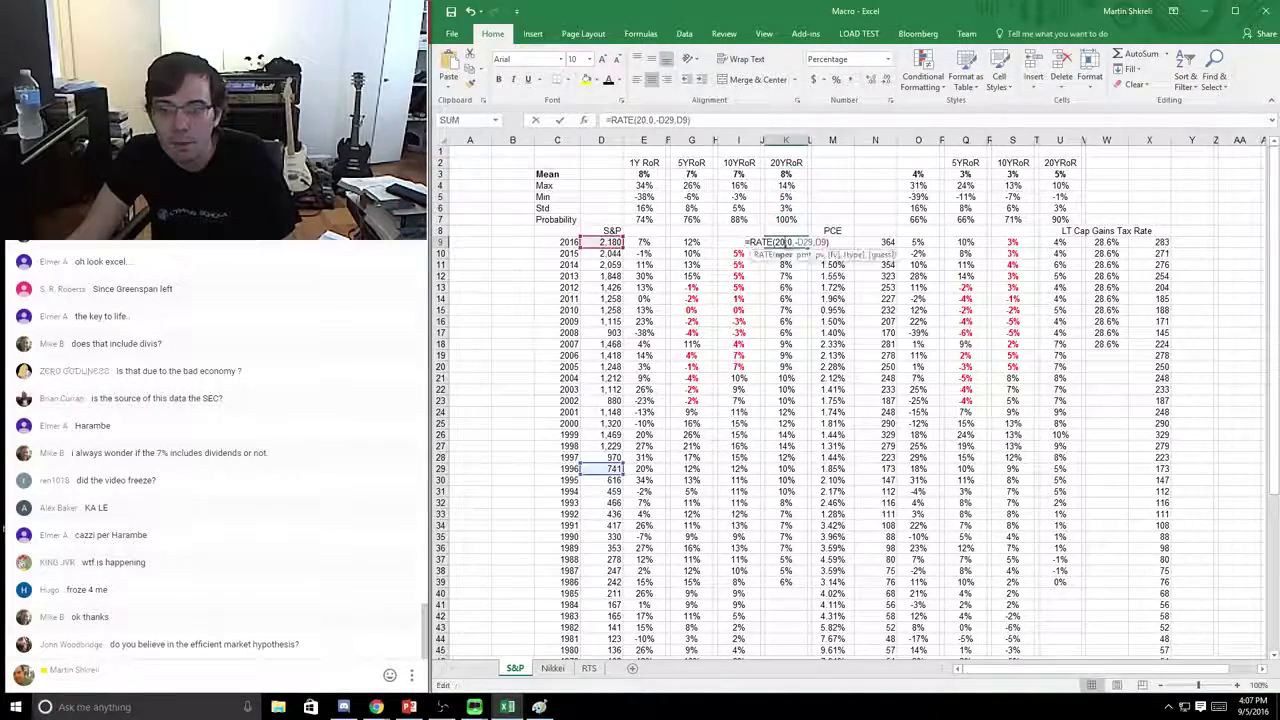
pyautogui.scroll(-6, 812, 268)
pyautogui.scroll(6, 805, 269)
pyautogui.press('Escape')
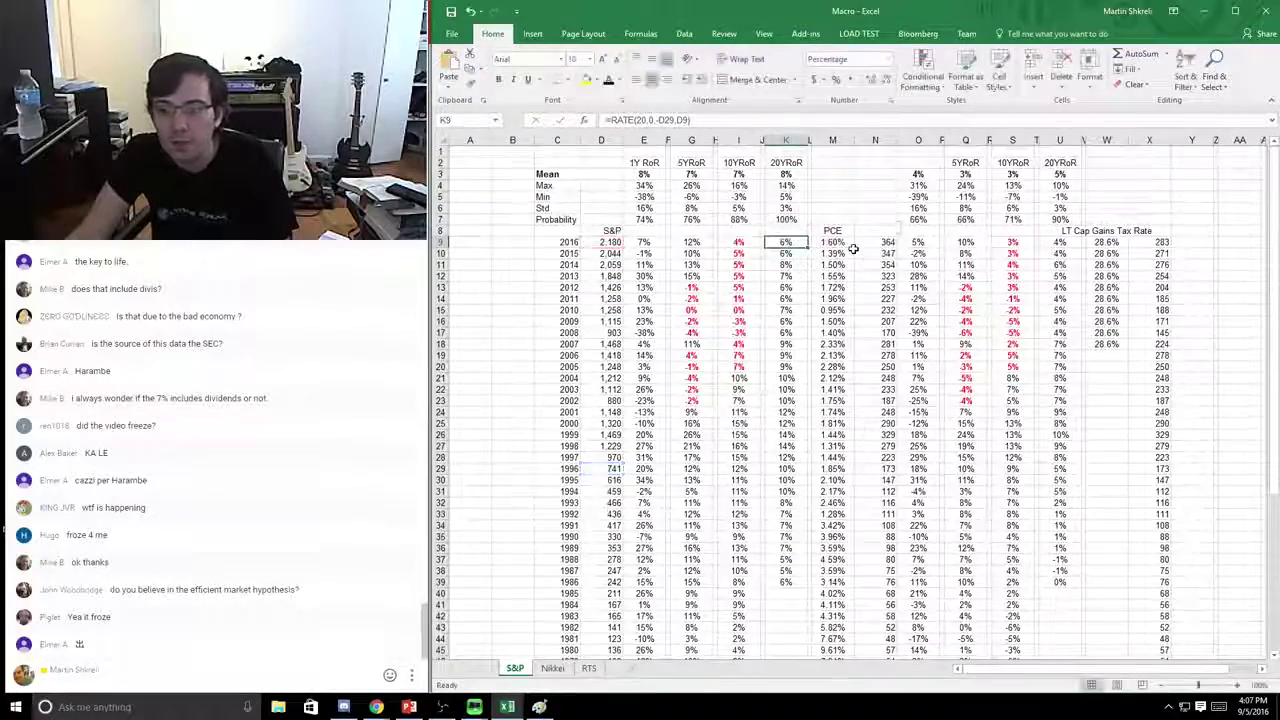
# - Examine the PCE column and the second set of returns in columns N to U, focusing on the means in row 3
pyautogui.click(822, 242)
pyautogui.moveTo(832, 140); pyautogui.dragTo(1040, 135)
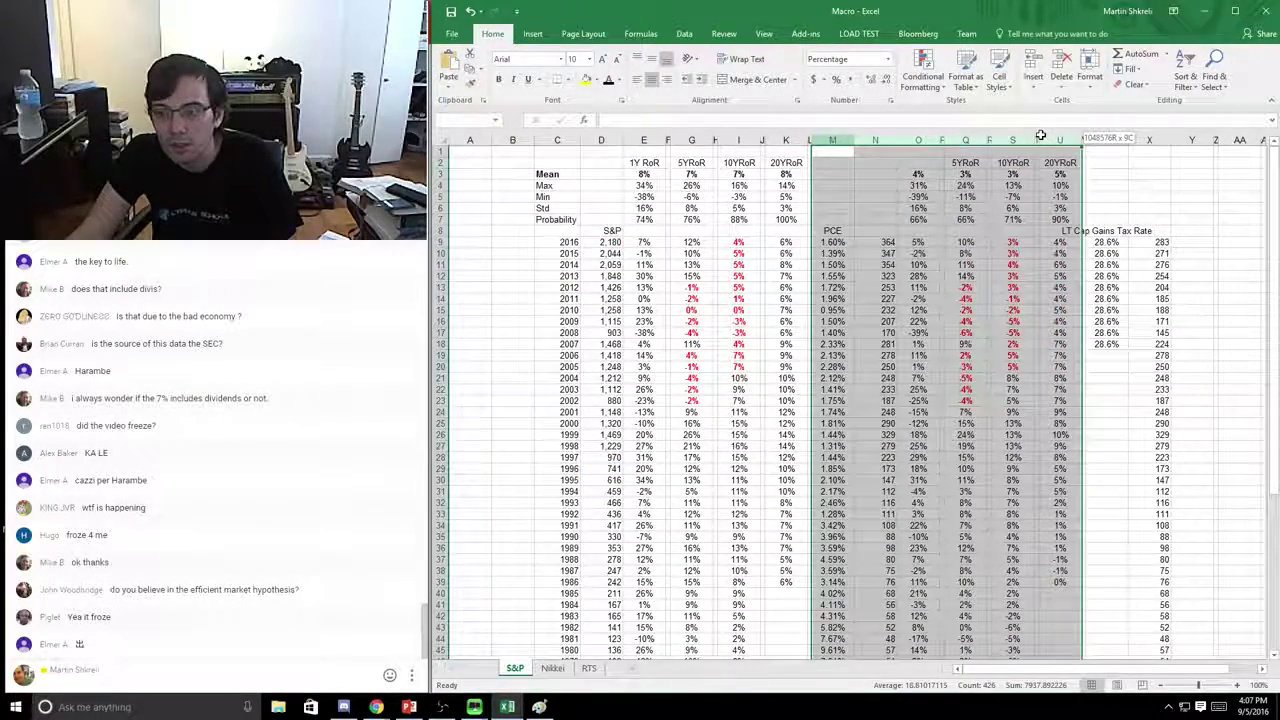
pyautogui.moveTo(918, 174); pyautogui.dragTo(1057, 174)
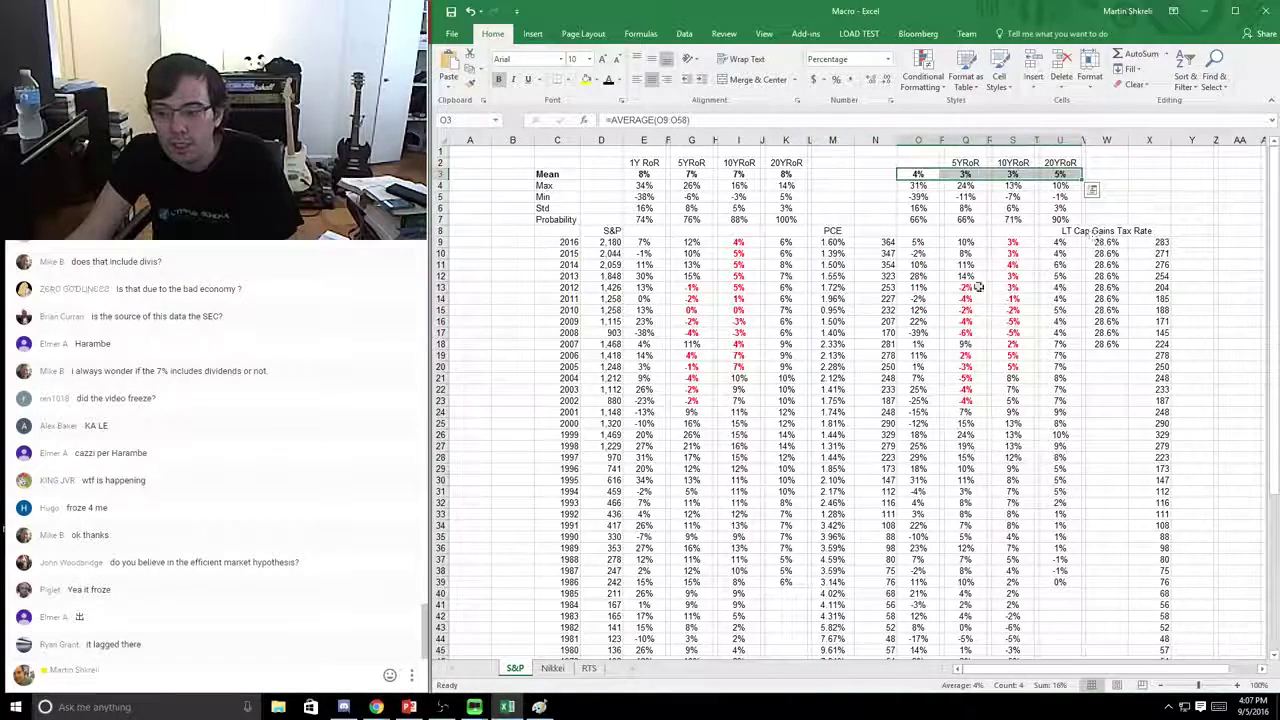
pyautogui.moveTo(918, 174); pyautogui.dragTo(1060, 176)
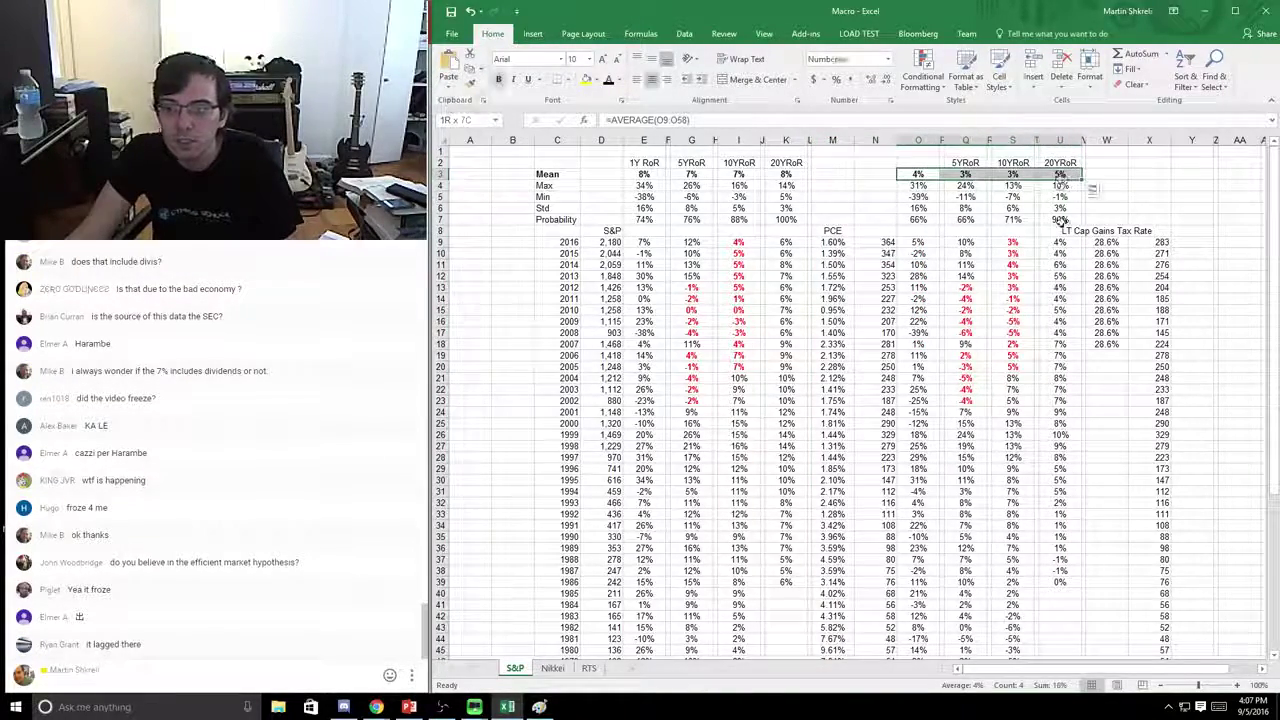
pyautogui.moveTo(833, 231); pyautogui.dragTo(817, 404)
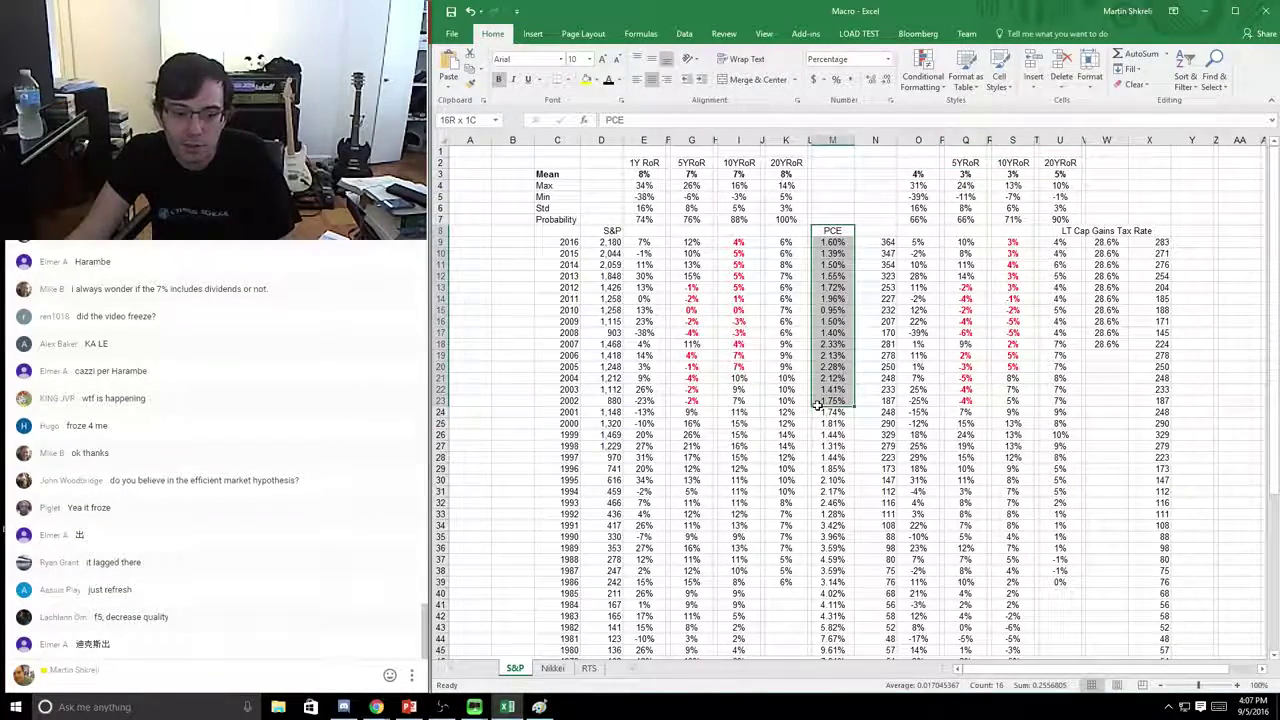
pyautogui.click(963, 311)
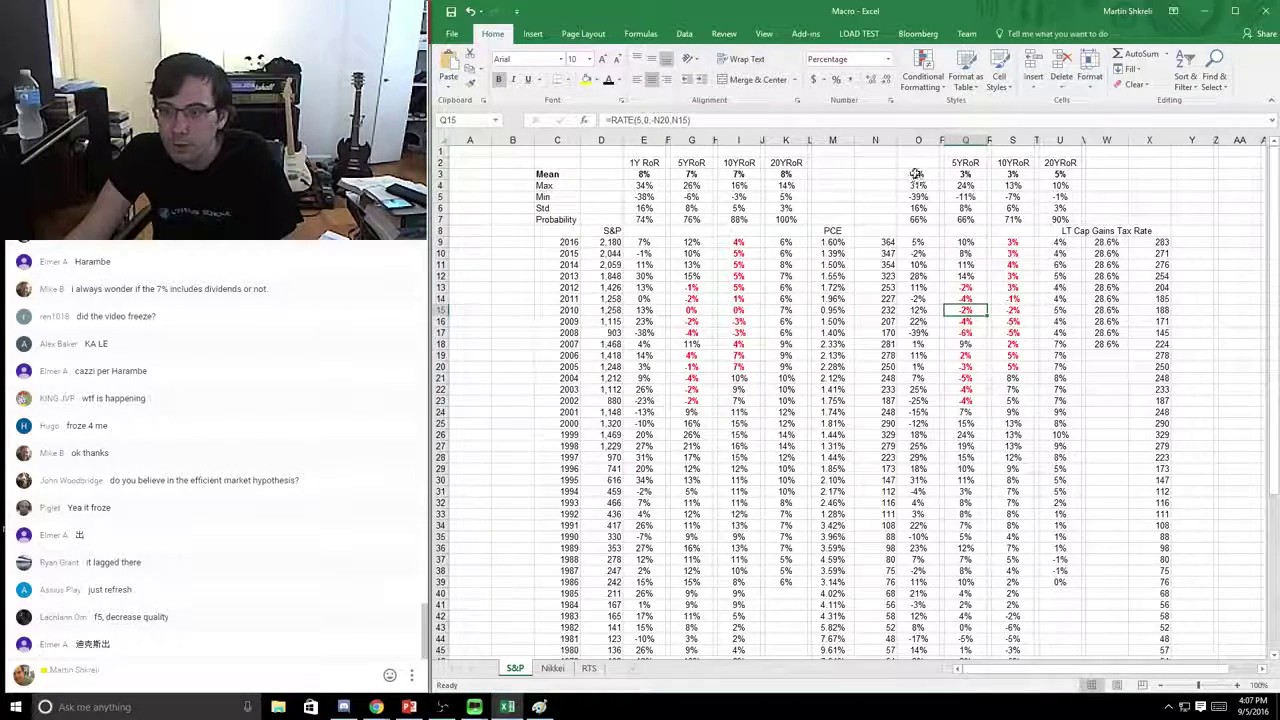
pyautogui.moveTo(918, 175); pyautogui.dragTo(1048, 176)
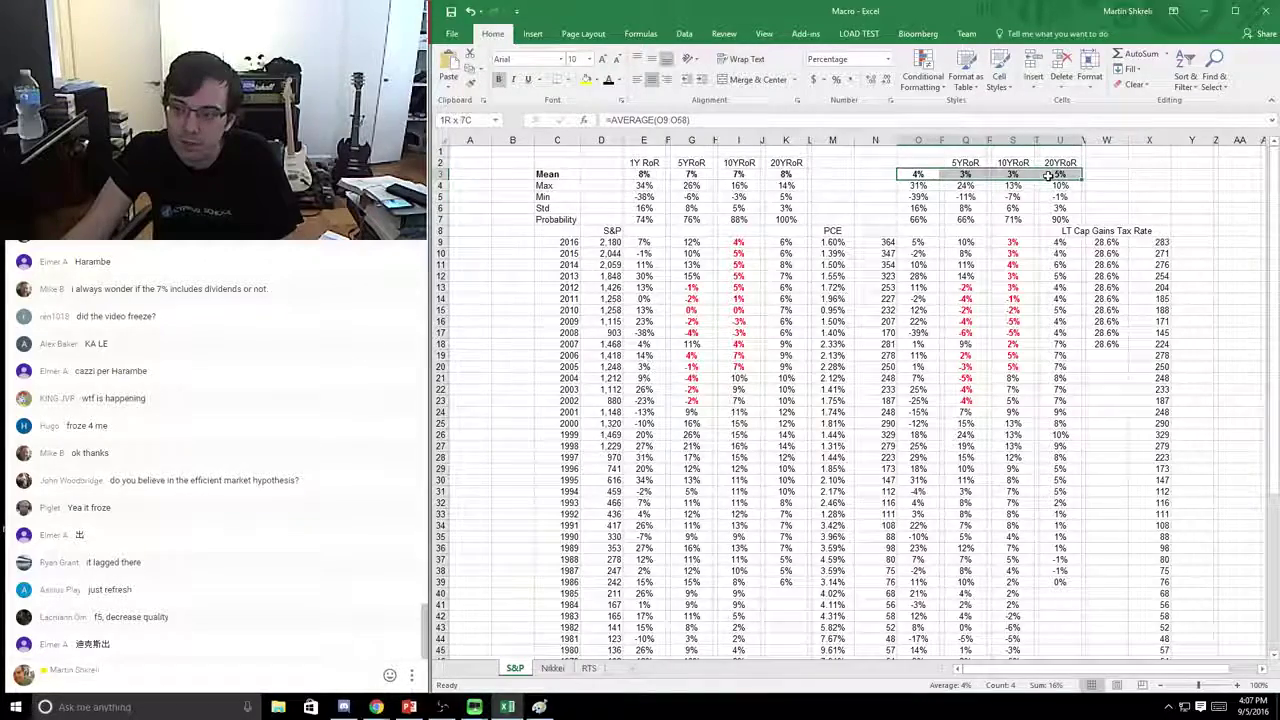
# - Look over the second 10YRoR column and the LT Cap Gains Tax Rate heading in W8
pyautogui.moveTo(1012, 287); pyautogui.dragTo(996, 174)
pyautogui.click(933, 231)
pyautogui.click(1012, 196)
pyautogui.click(929, 236)
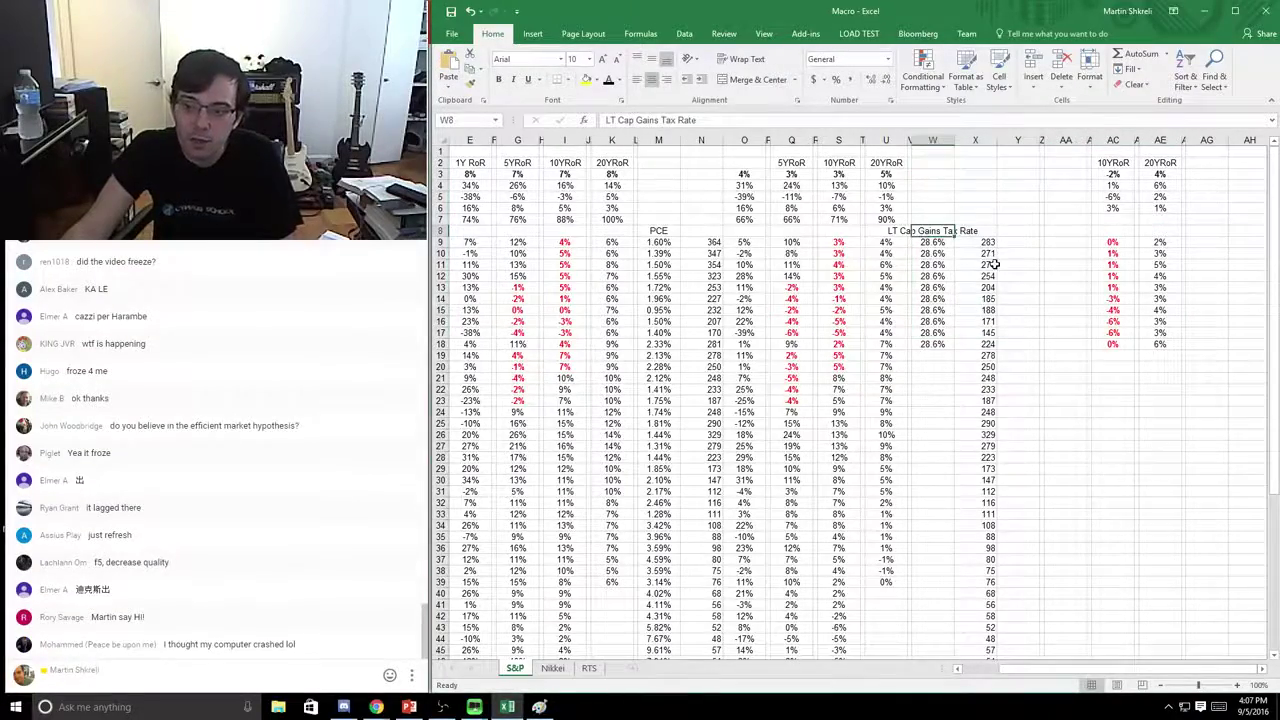
# - Switch to the Paint diagram and draw a large loop around "Systematic" and "U.S equities?"
pyautogui.hotkey('alt', 'Tab')
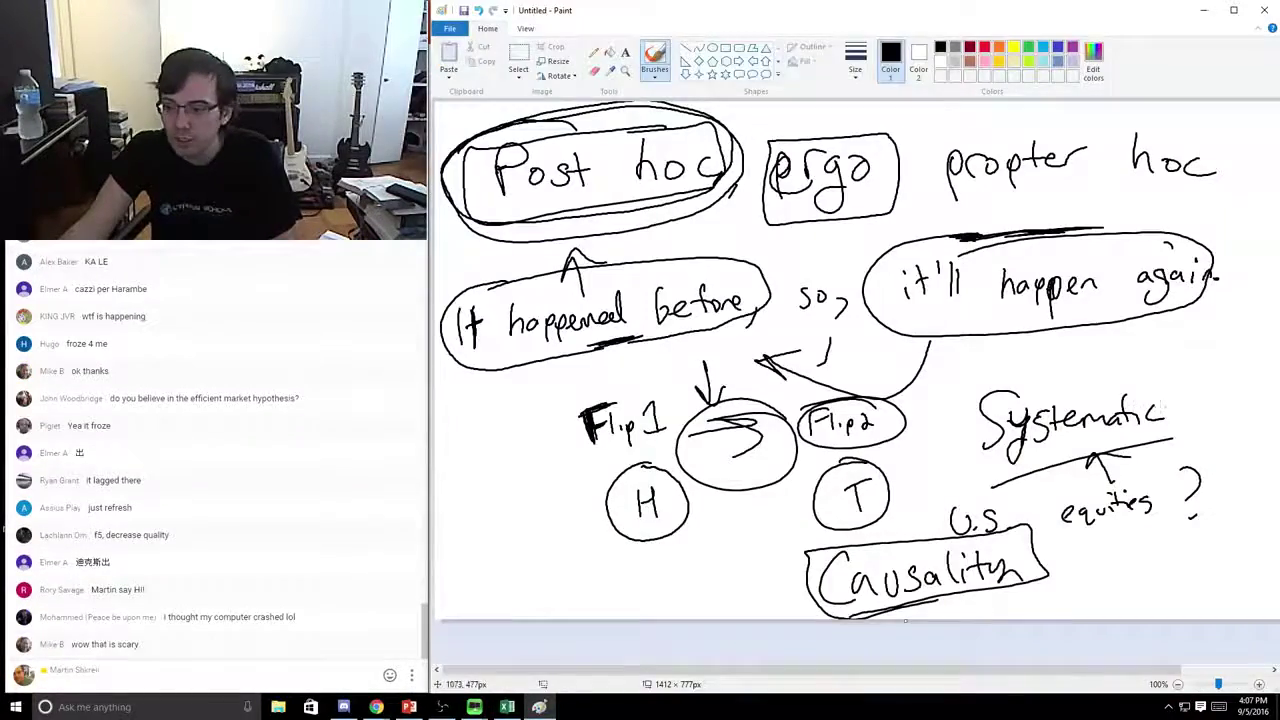
pyautogui.moveTo(1168, 378)
pyautogui.mouseDown()
pyautogui.moveTo(868, 430)
pyautogui.moveTo(1266, 432)
pyautogui.mouseUp()
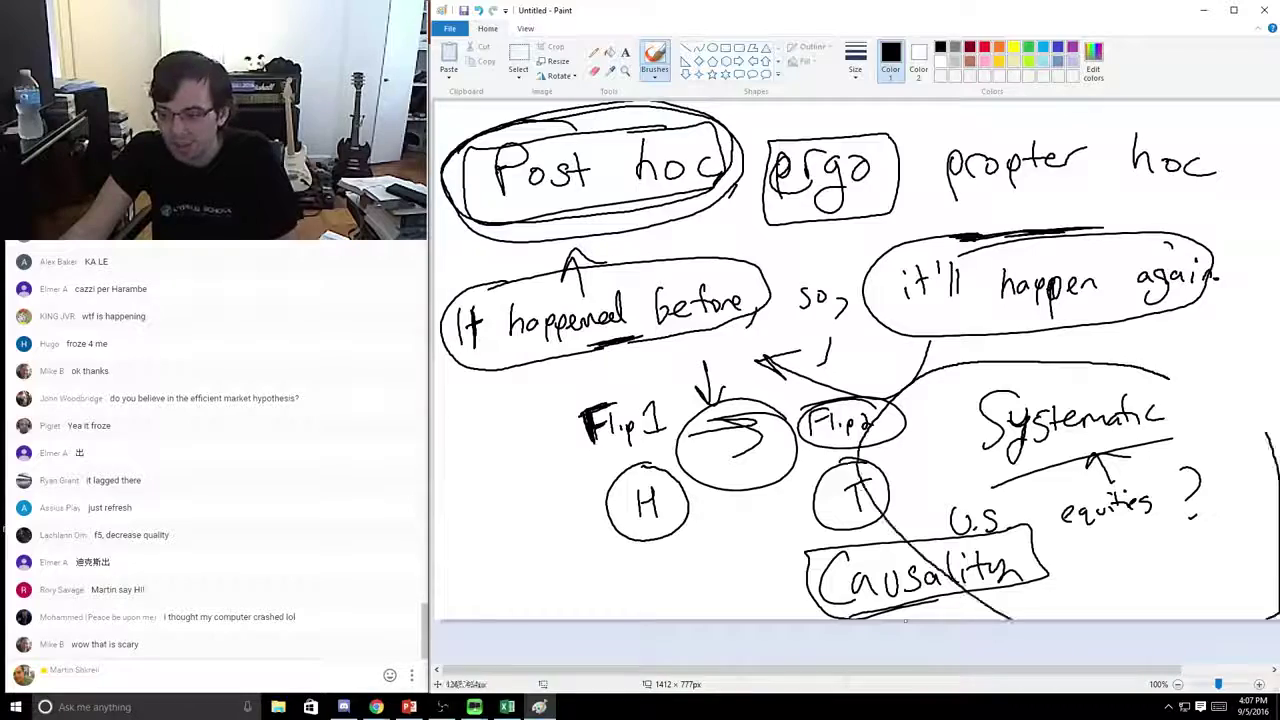
# - Return to the Macro workbook and examine the LT Cap Gains Tax Rate values in column W and the adjusted levels in column X
pyautogui.hotkey('alt', 'Tab')
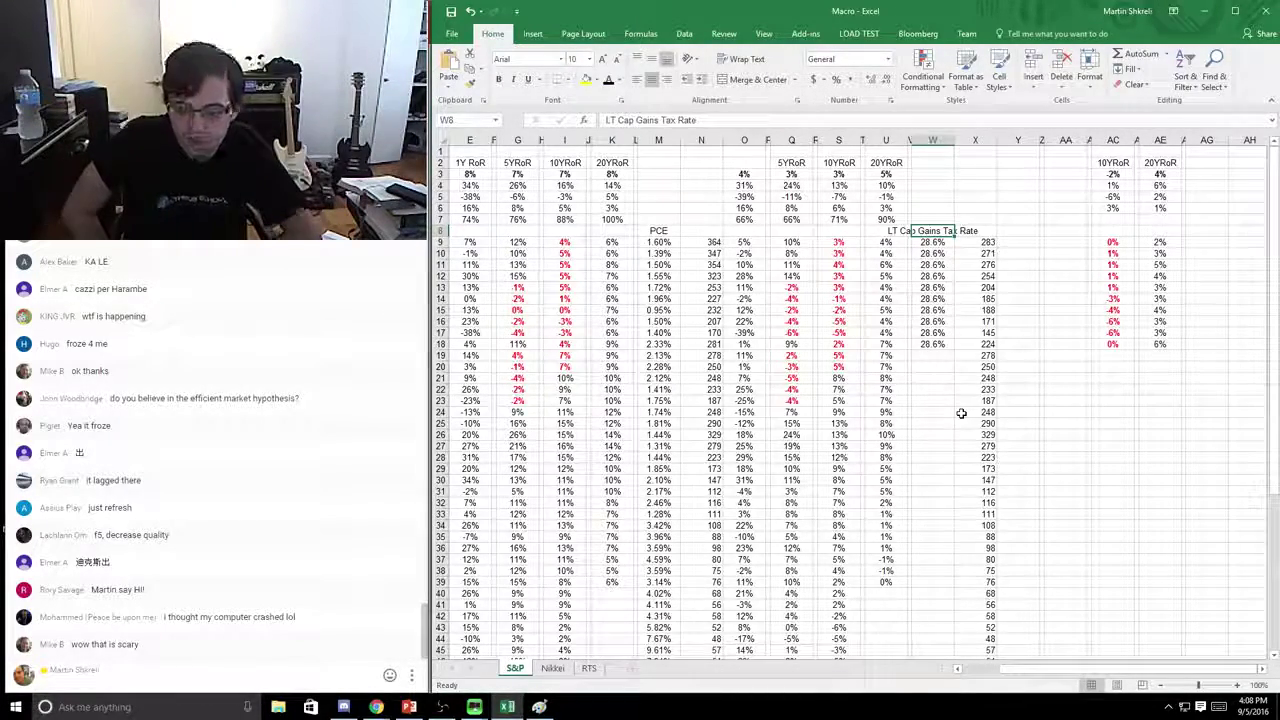
pyautogui.press('Down')
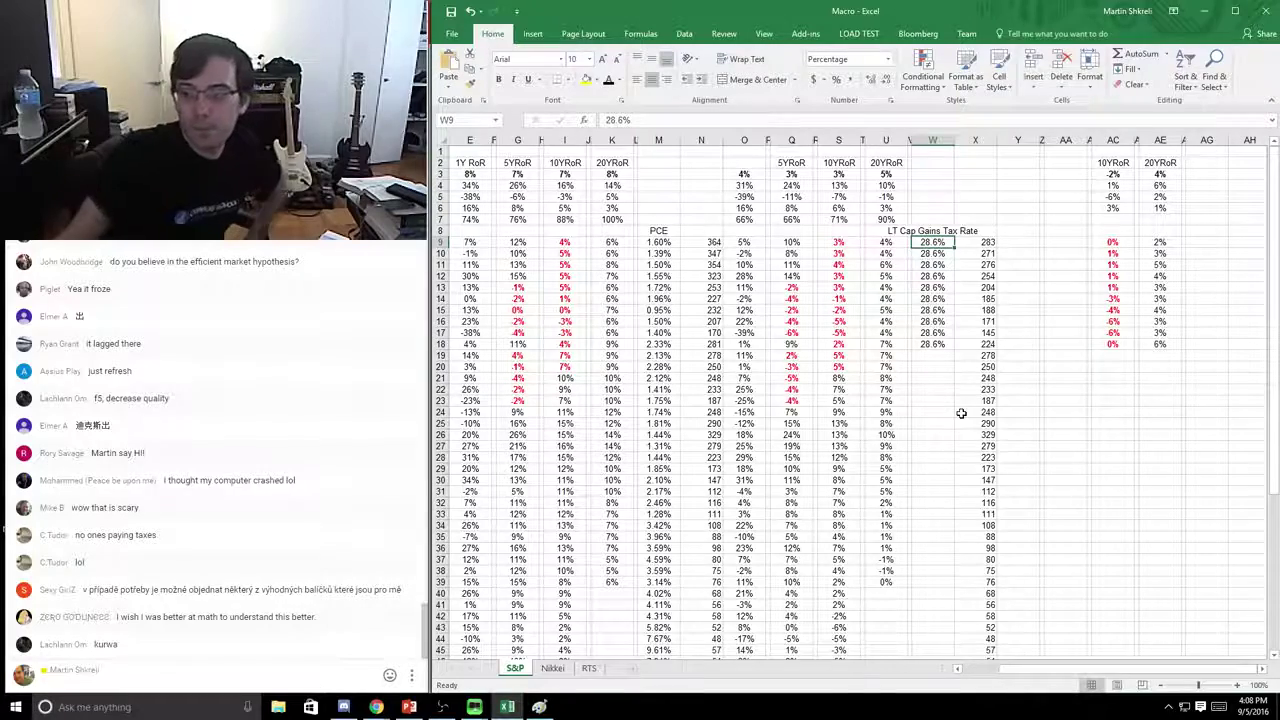
pyautogui.moveTo(932, 343); pyautogui.dragTo(955, 148)
pyautogui.click(956, 151)
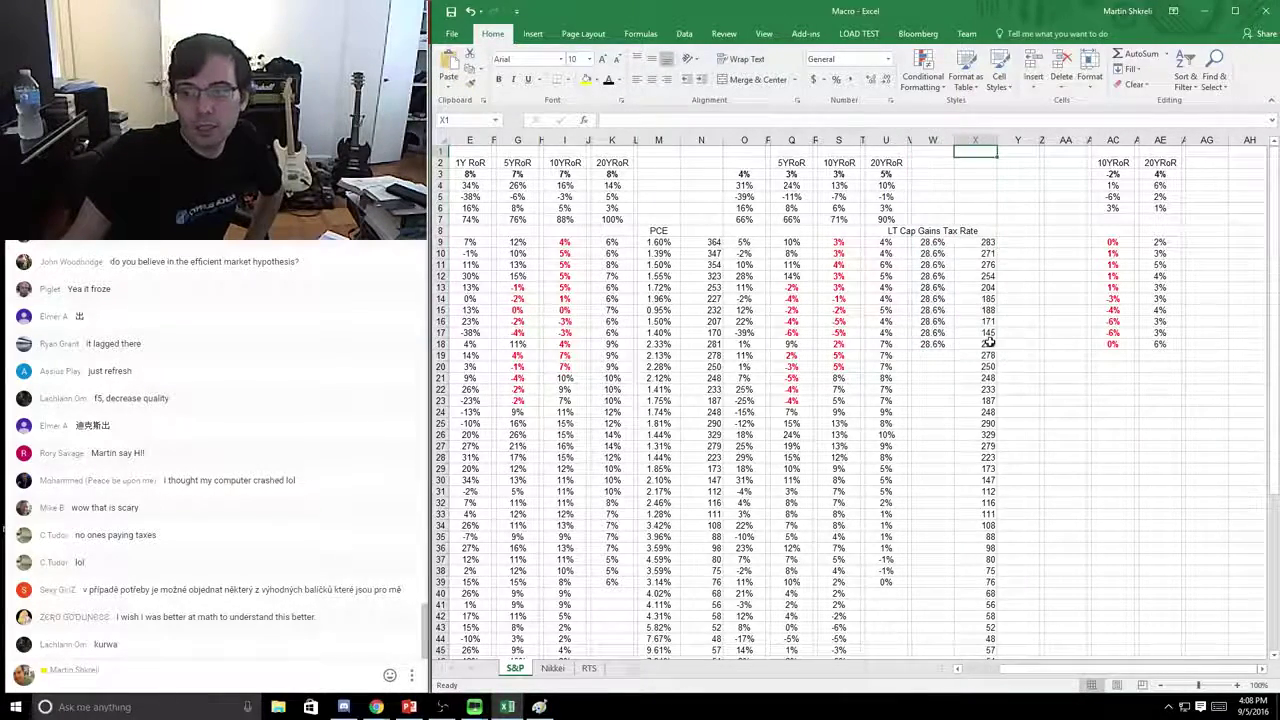
pyautogui.moveTo(988, 343); pyautogui.dragTo(980, 120)
pyautogui.click(974, 208)
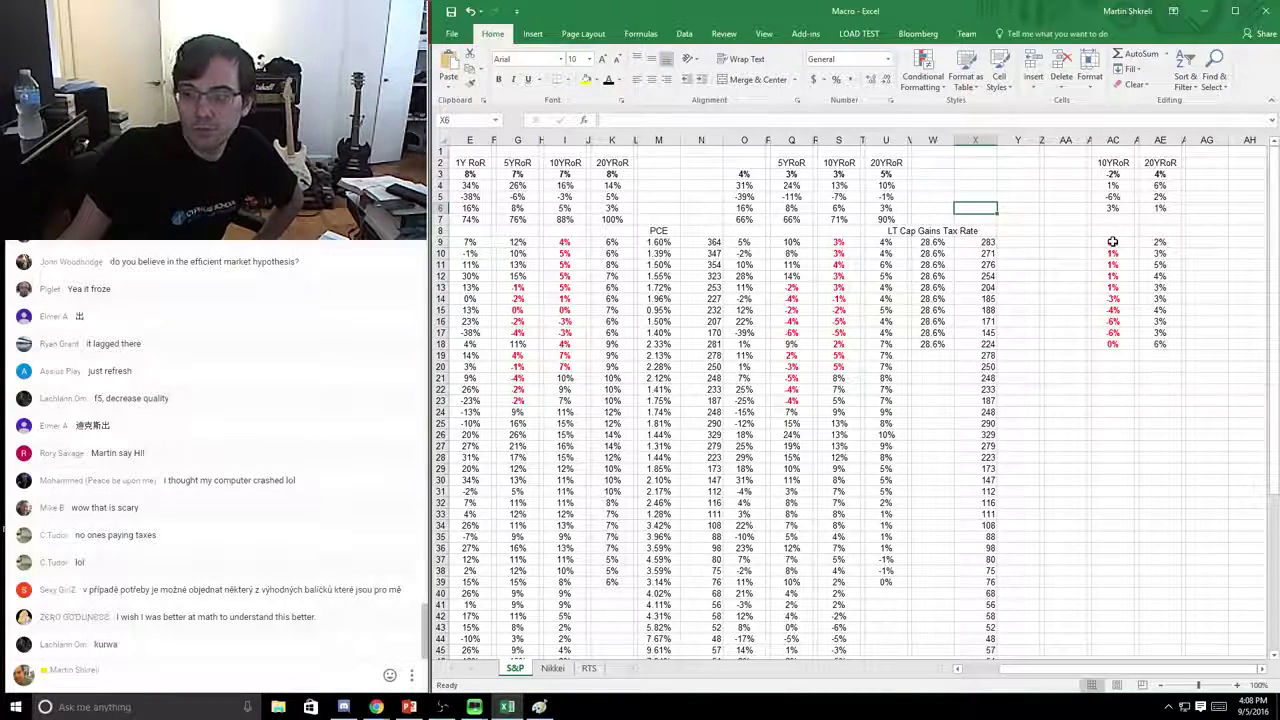
# - Examine the summary formulas of the 10YRoR and 20YRoR columns AC and AE, and compare them with the other return columns
pyautogui.click(1113, 175)
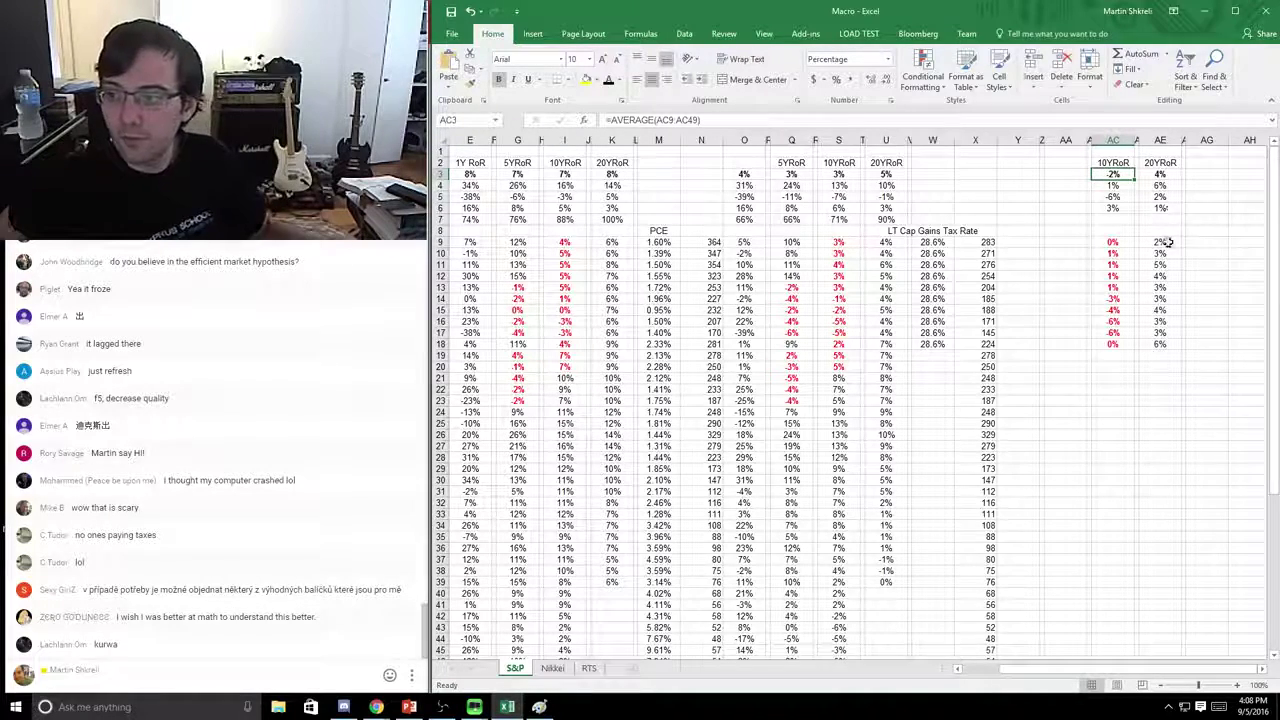
pyautogui.click(1160, 176)
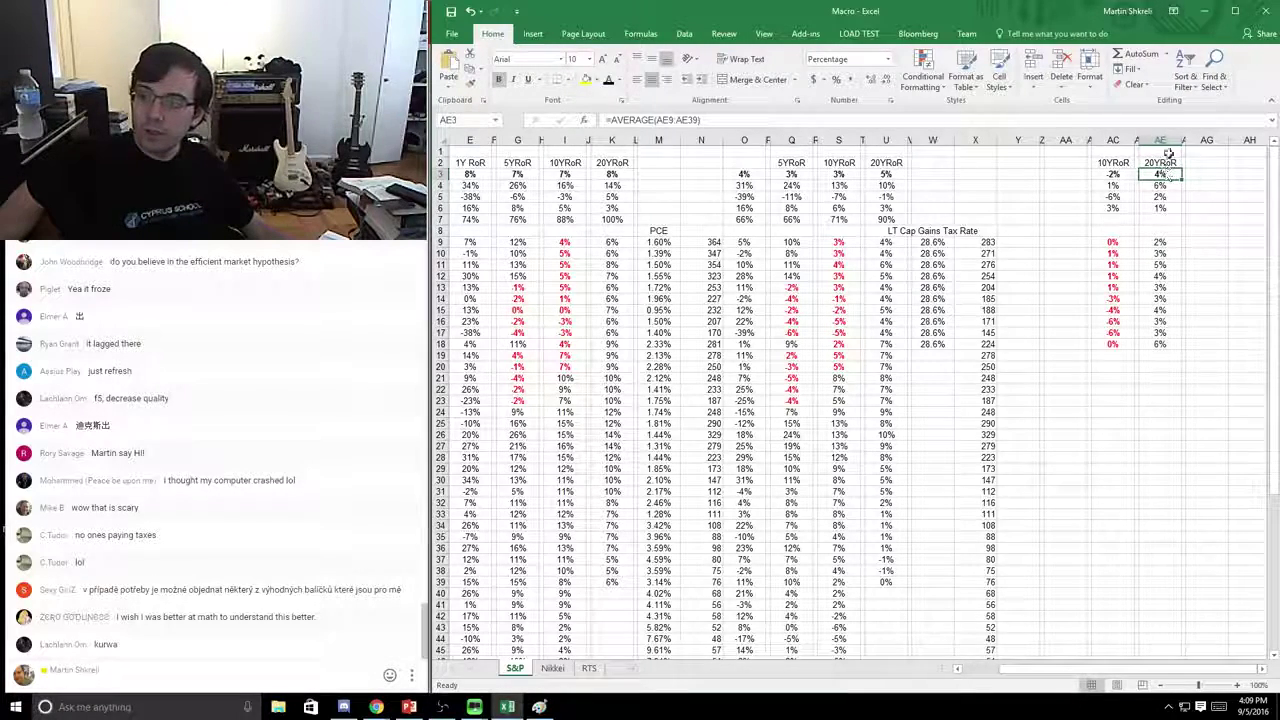
pyautogui.moveTo(1160, 185); pyautogui.dragTo(1161, 447)
pyautogui.click(1160, 186)
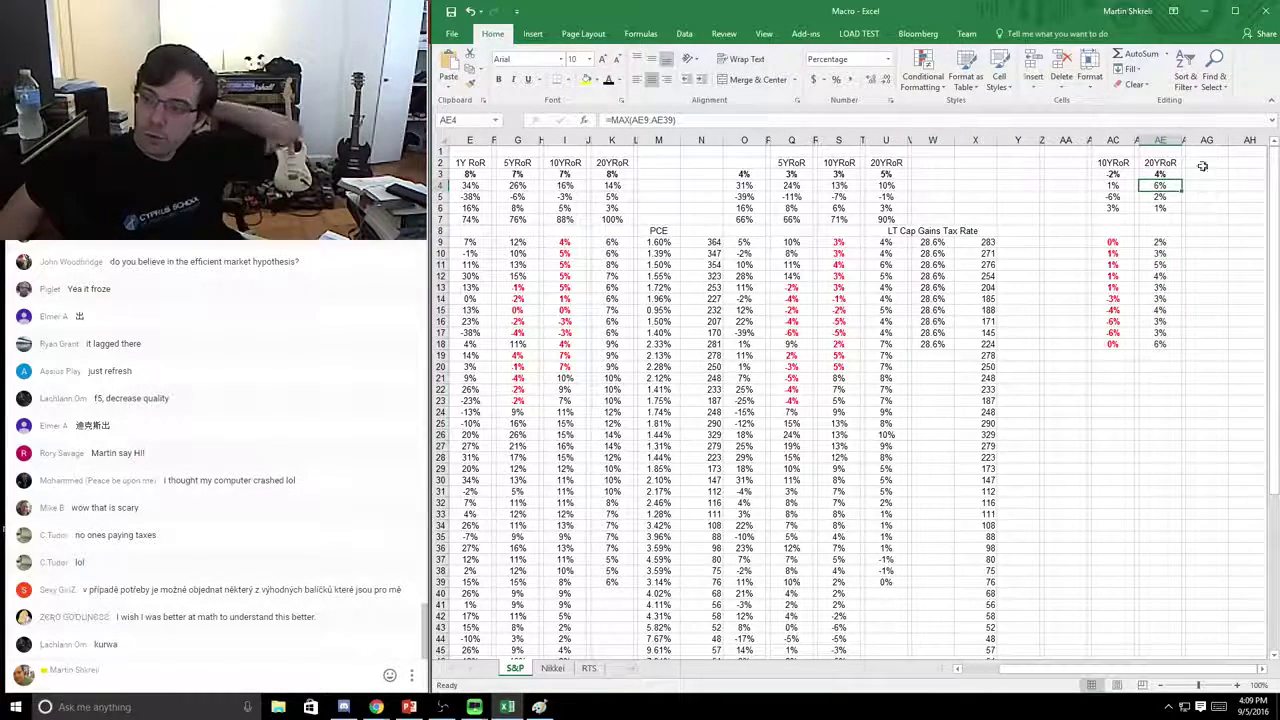
pyautogui.click(1158, 162)
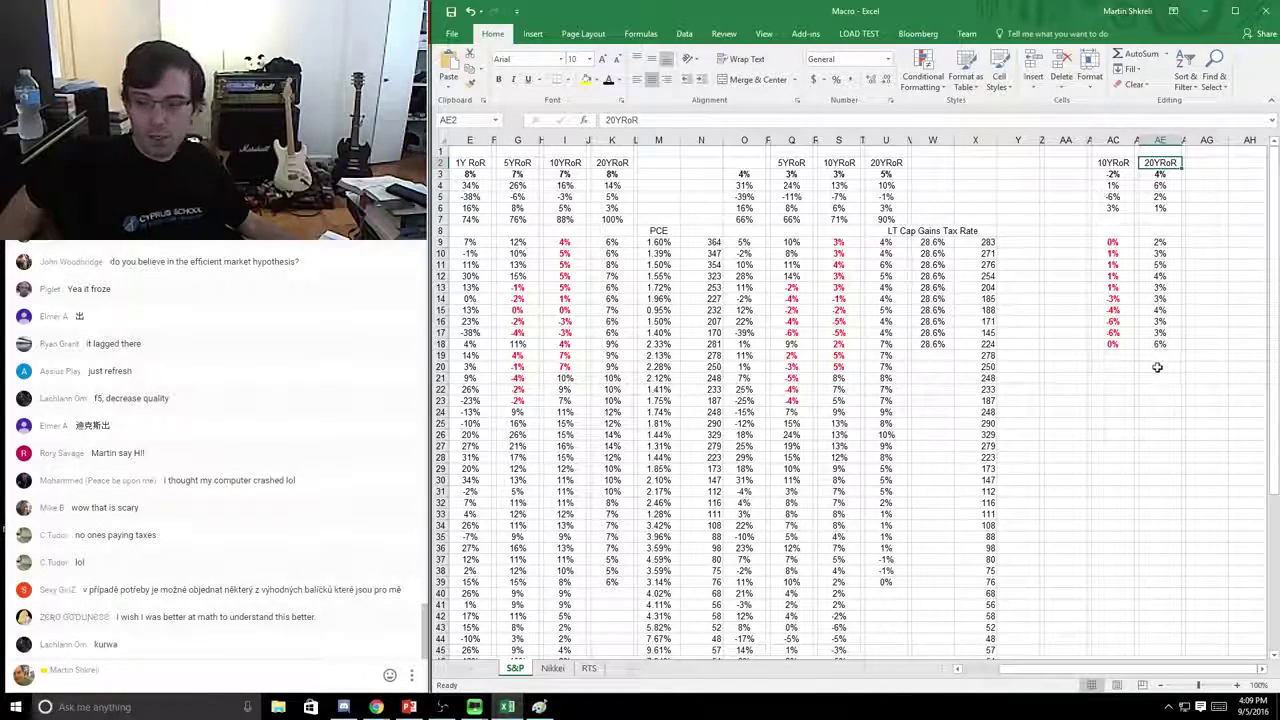
pyautogui.moveTo(1136, 389); pyautogui.dragTo(1119, 162)
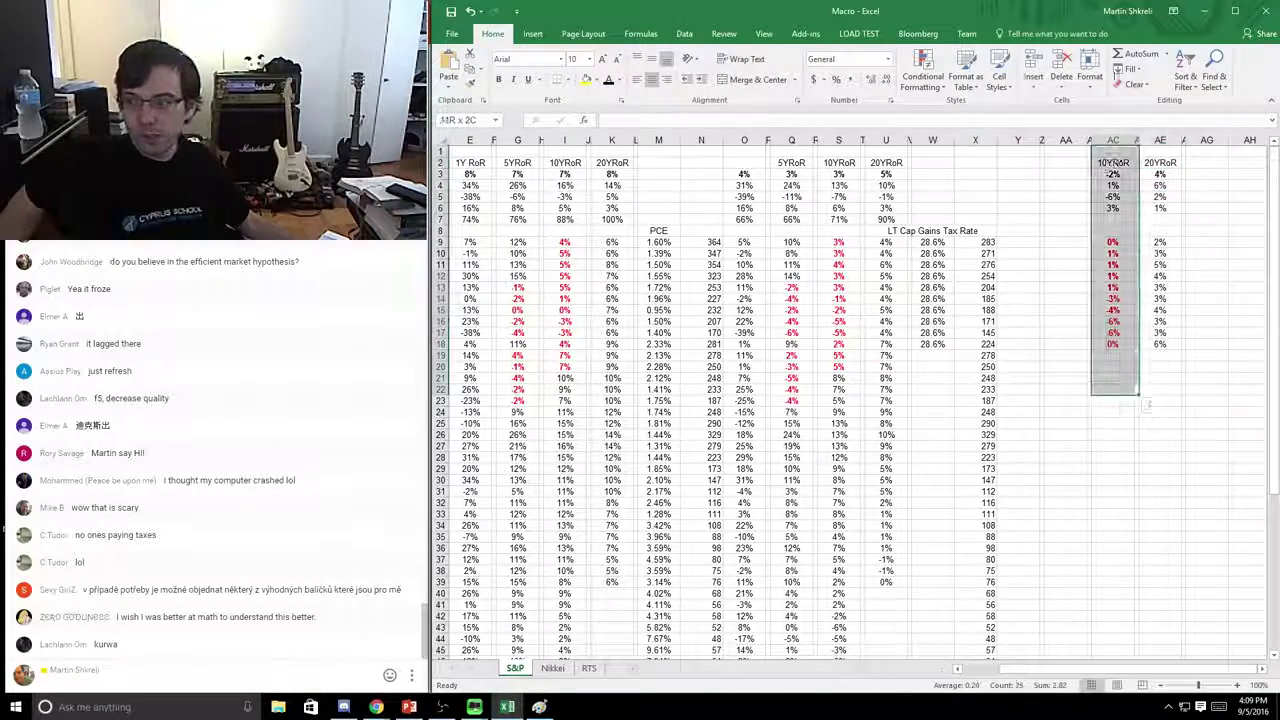
pyautogui.click(1154, 298)
pyautogui.moveTo(1206, 389); pyautogui.dragTo(440, 150)
pyautogui.click(688, 216)
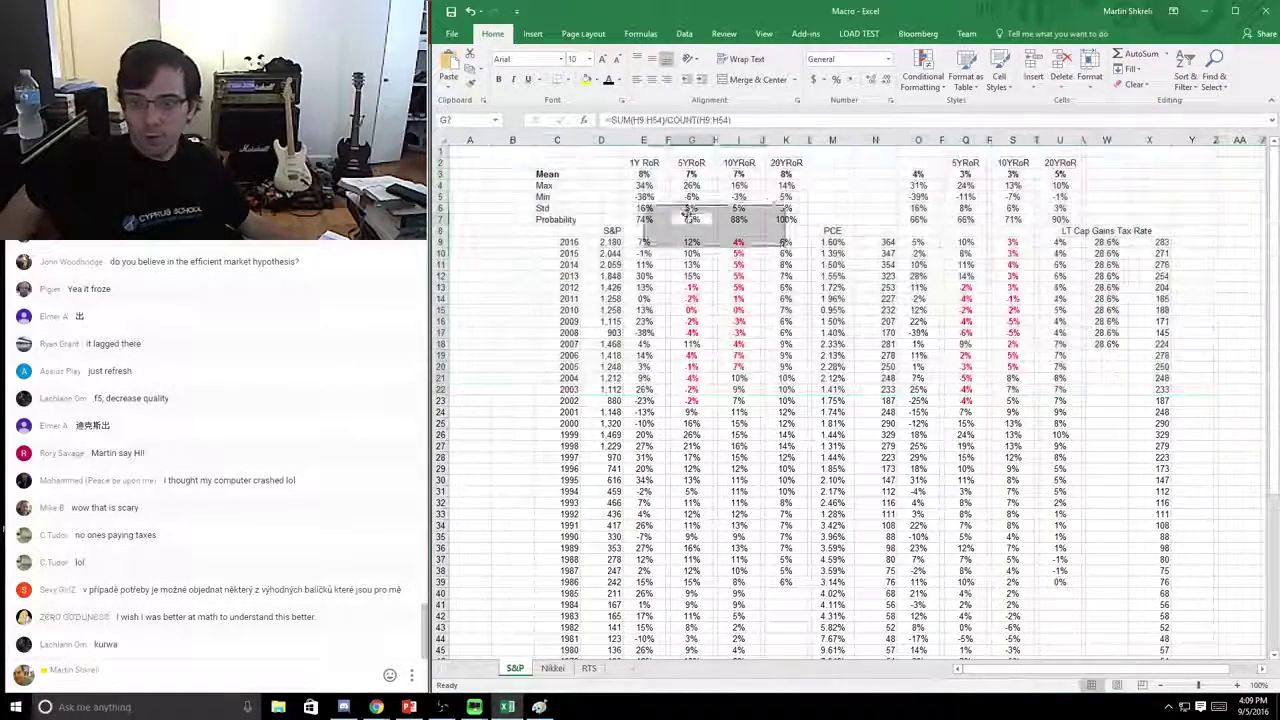
pyautogui.moveTo(478, 322); pyautogui.dragTo(1254, 138)
pyautogui.moveTo(1243, 244); pyautogui.dragTo(446, 148)
pyautogui.click(525, 172)
# - Delete the empty column B and narrow column A
pyautogui.rightClick(524, 137)
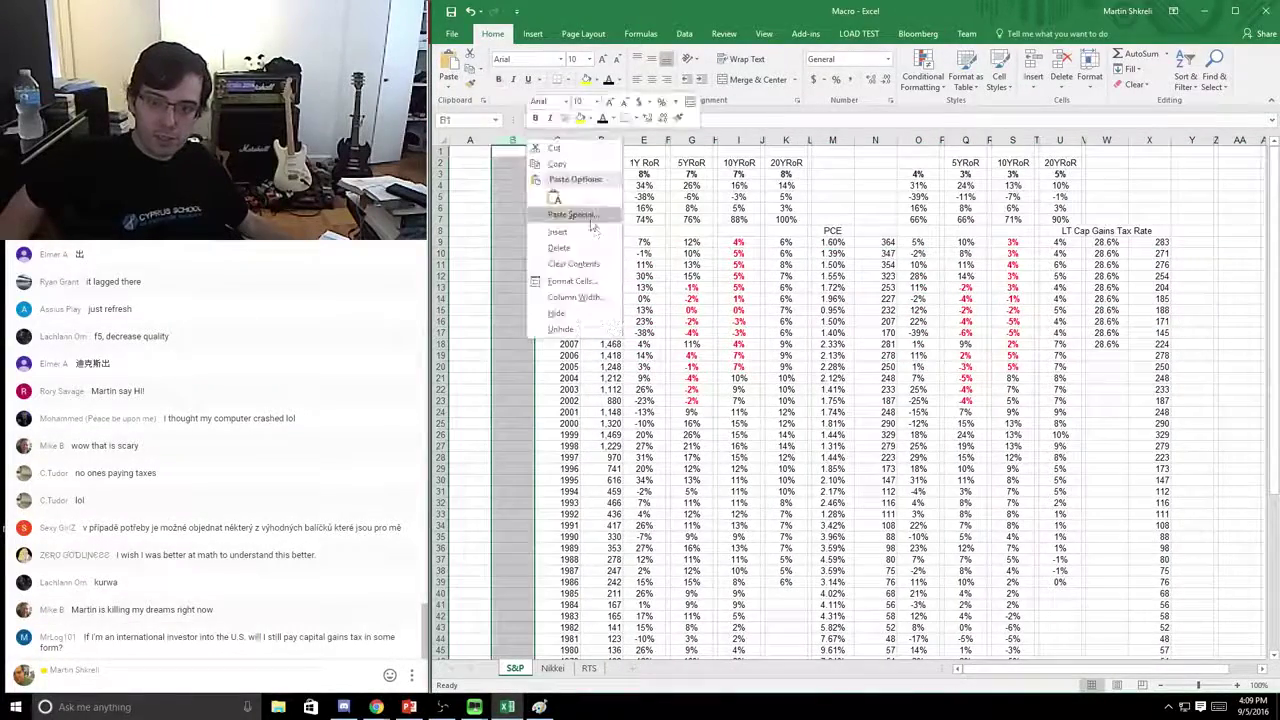
pyautogui.click(575, 249)
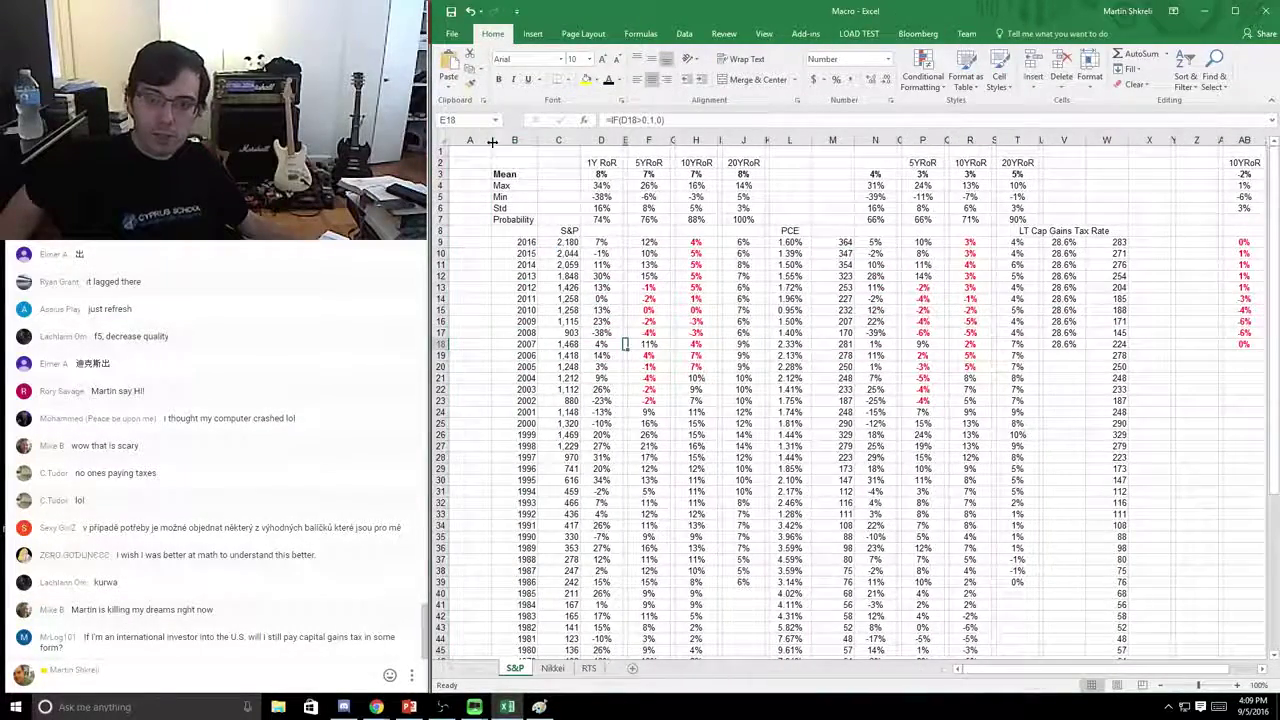
pyautogui.moveTo(492, 140); pyautogui.dragTo(460, 140)
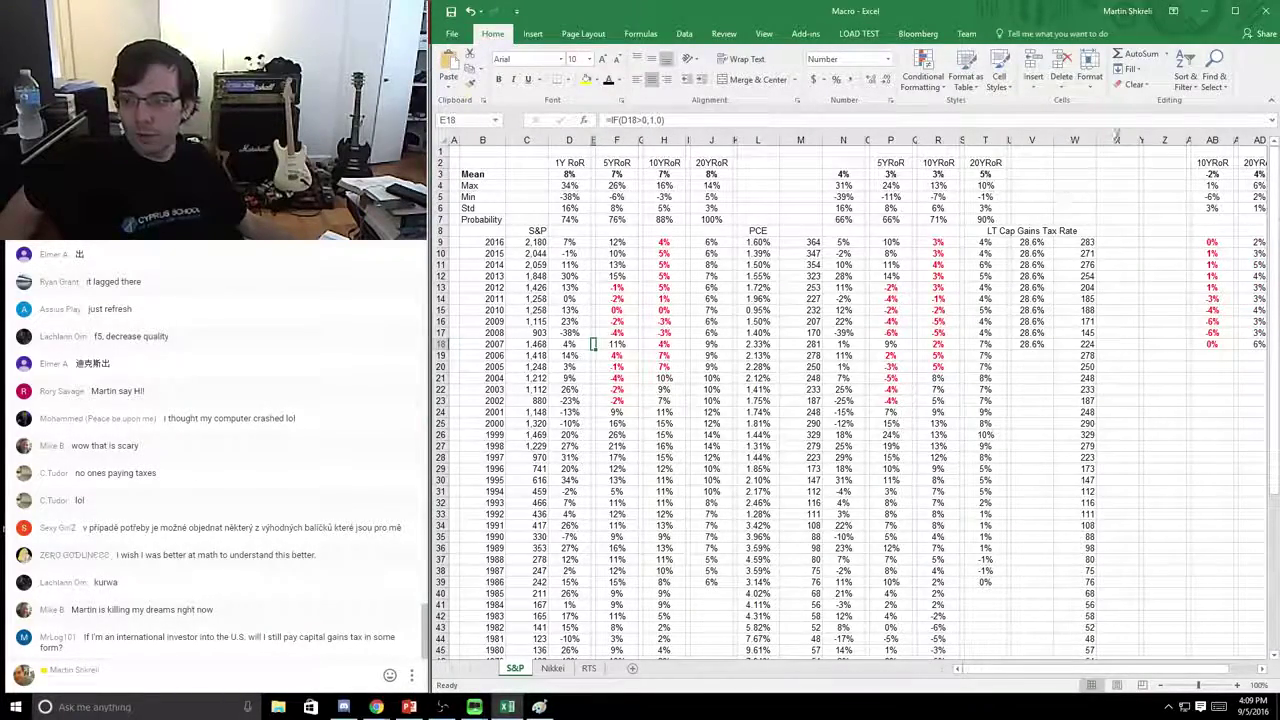
# - Check the IF indicator formulas in Y9 and Y10 and trace row 10 back to its first column
pyautogui.click(1141, 150)
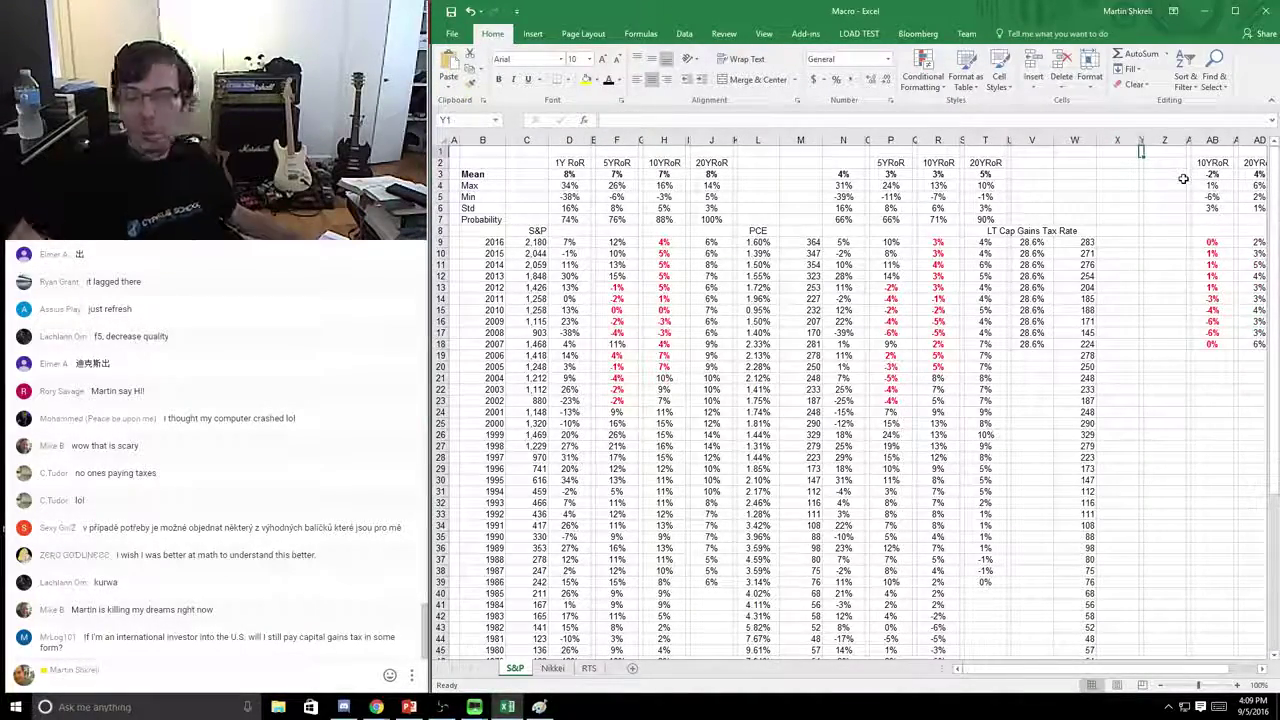
pyautogui.hotkey('ctrl', 'Down')
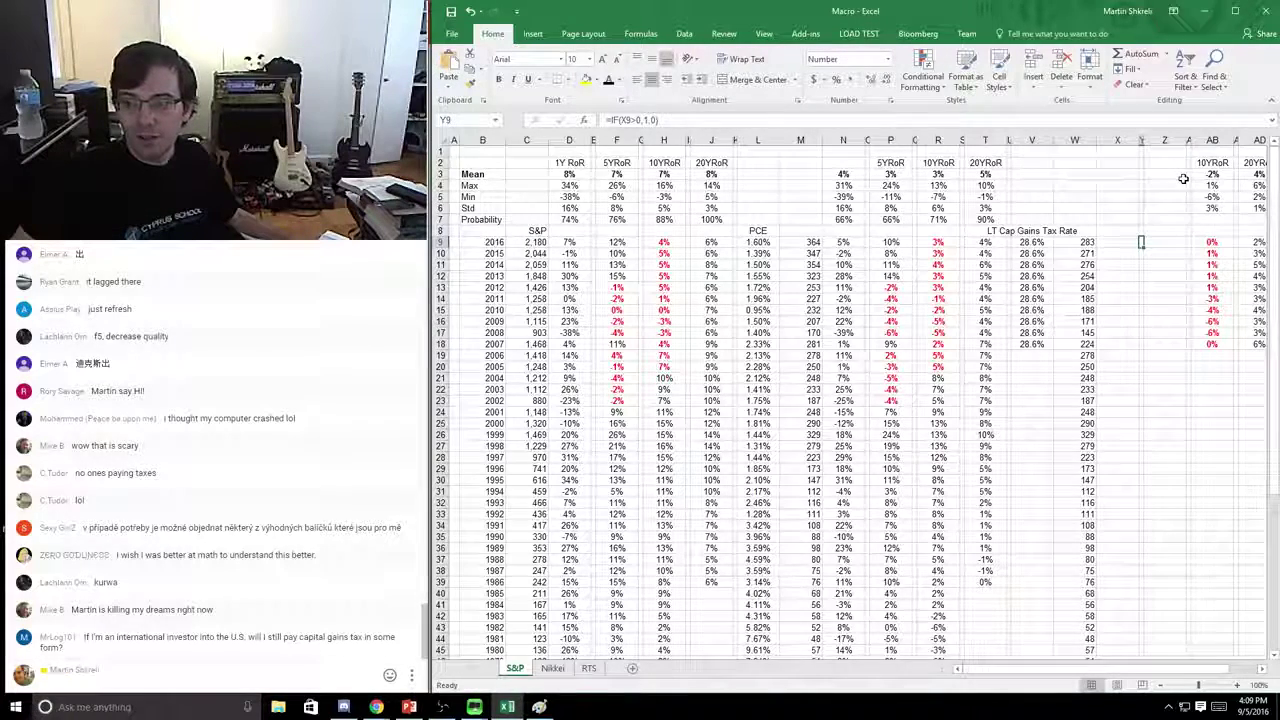
pyautogui.press('Down')
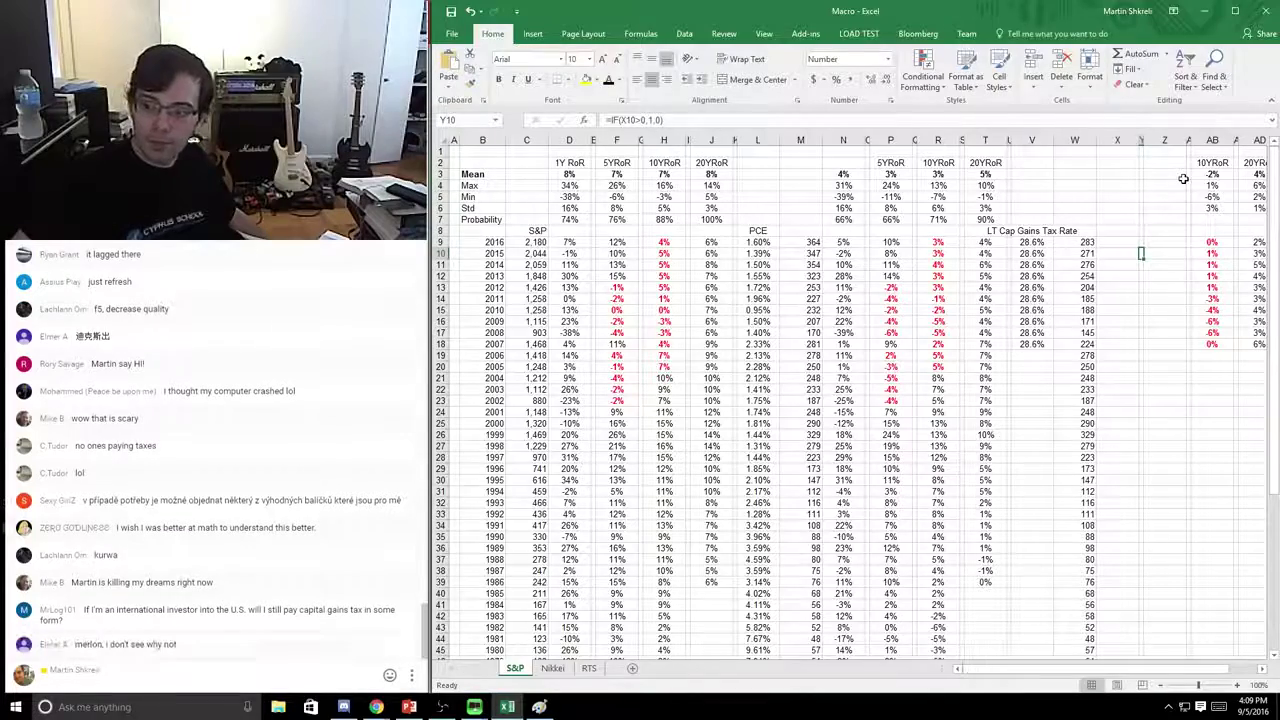
pyautogui.press('Left')
pyautogui.press('Left')
pyautogui.press('Left')
pyautogui.press('Left')
pyautogui.press('Left')
pyautogui.press('Left')
pyautogui.press('Left')
pyautogui.press('Left')
pyautogui.press('Left')
pyautogui.press('Left')
pyautogui.press('Left')
pyautogui.press('Left')
pyautogui.press('Left')
pyautogui.press('Left')
pyautogui.press('Left')
pyautogui.press('Left')
pyautogui.press('Left')
pyautogui.press('Left')
pyautogui.press('Left')
pyautogui.press('Left')
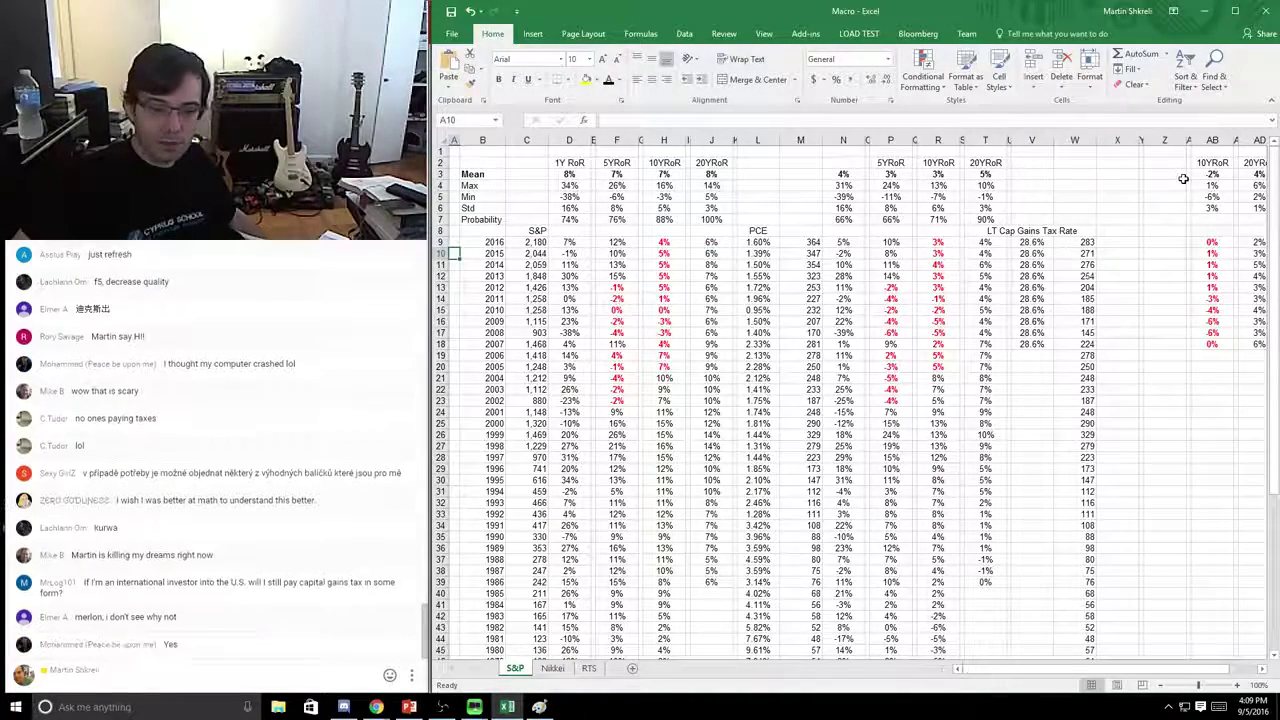
# - Go through the 2015 row, comparing the S&P returns with the PCE-adjusted returns
pyautogui.press('Right')
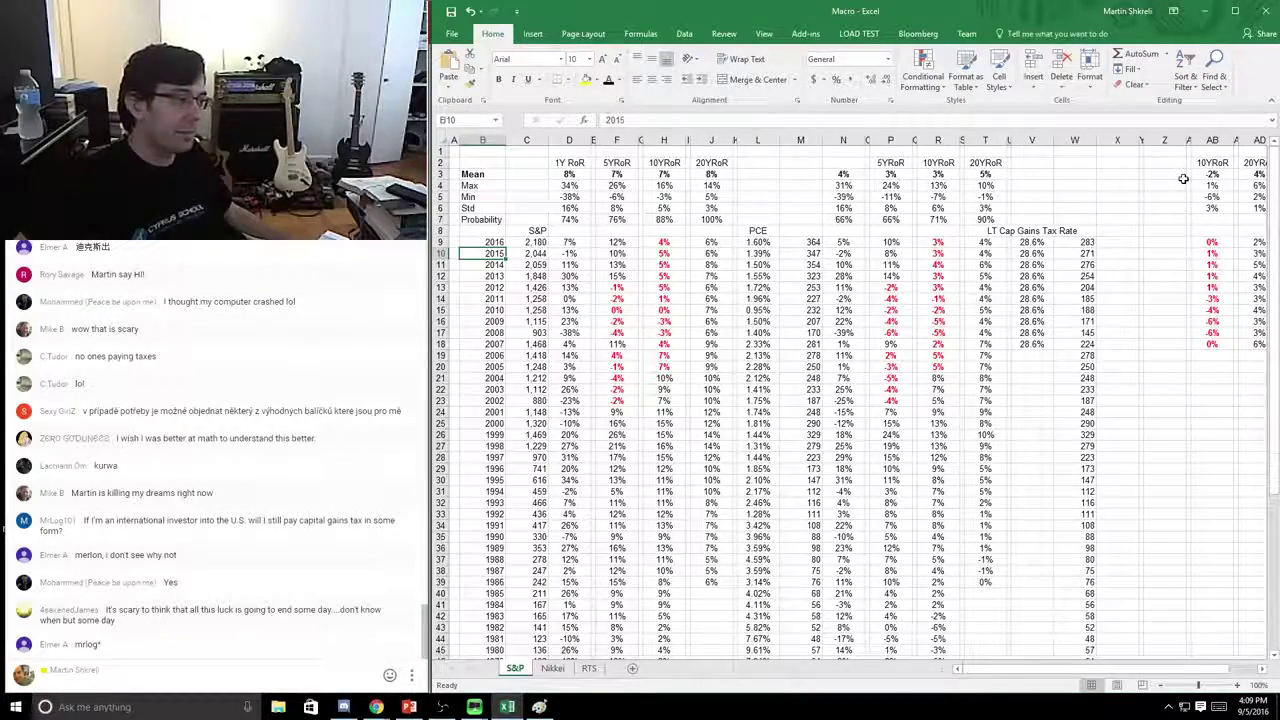
pyautogui.press('Right')
pyautogui.press('Right')
pyautogui.press('Right')
pyautogui.press('Right')
pyautogui.press('Right')
pyautogui.press('Right')
pyautogui.press('Right')
pyautogui.press('Right')
pyautogui.press('Right')
pyautogui.press('Right')
pyautogui.press('Right')
pyautogui.press('Right')
pyautogui.press('Right')
pyautogui.press('Right')
pyautogui.press('Right')
pyautogui.press('Right')
pyautogui.press('Right')
pyautogui.press('Right')
pyautogui.press('Right')
pyautogui.press('Right')
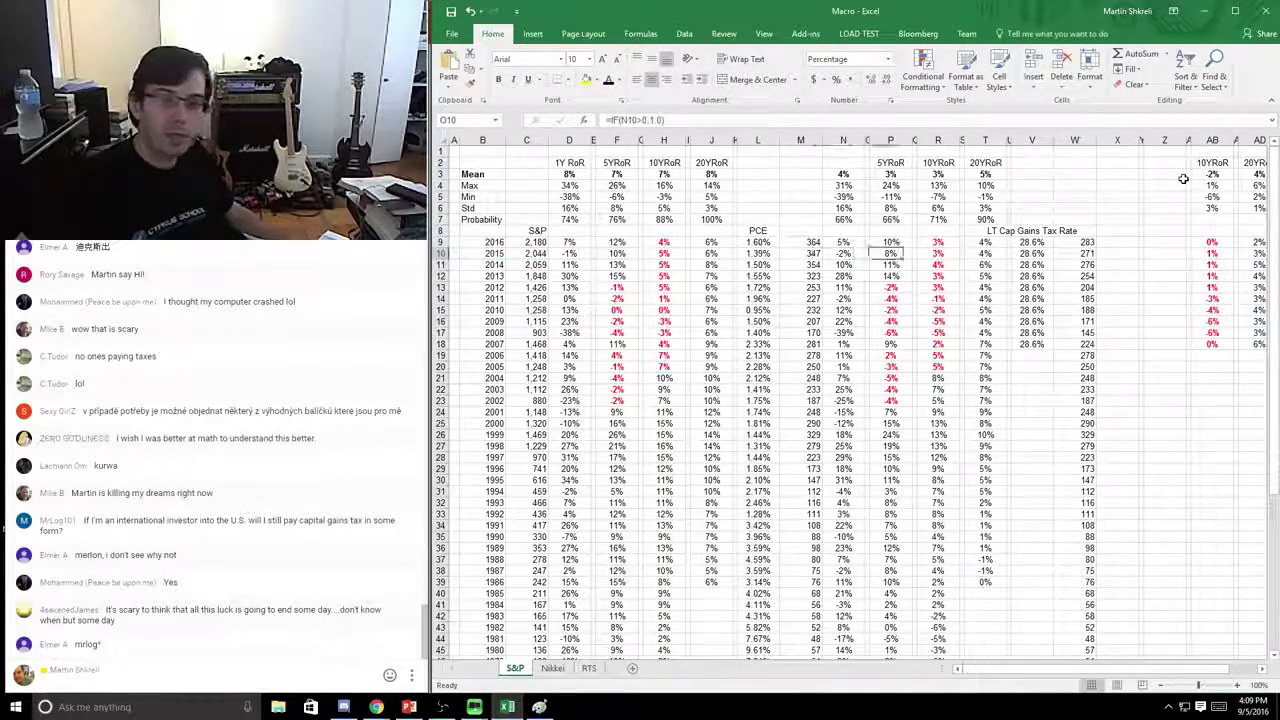
pyautogui.press('Left')
pyautogui.press('Left')
pyautogui.press('Left')
pyautogui.press('Left')
pyautogui.press('Left')
pyautogui.press('Left')
pyautogui.press('Left')
pyautogui.press('Left')
pyautogui.press('Left')
pyautogui.press('Left')
pyautogui.press('Left')
pyautogui.press('Left')
pyautogui.press('Left')
pyautogui.press('Left')
pyautogui.press('Left')
pyautogui.press('Left')
pyautogui.press('Left')
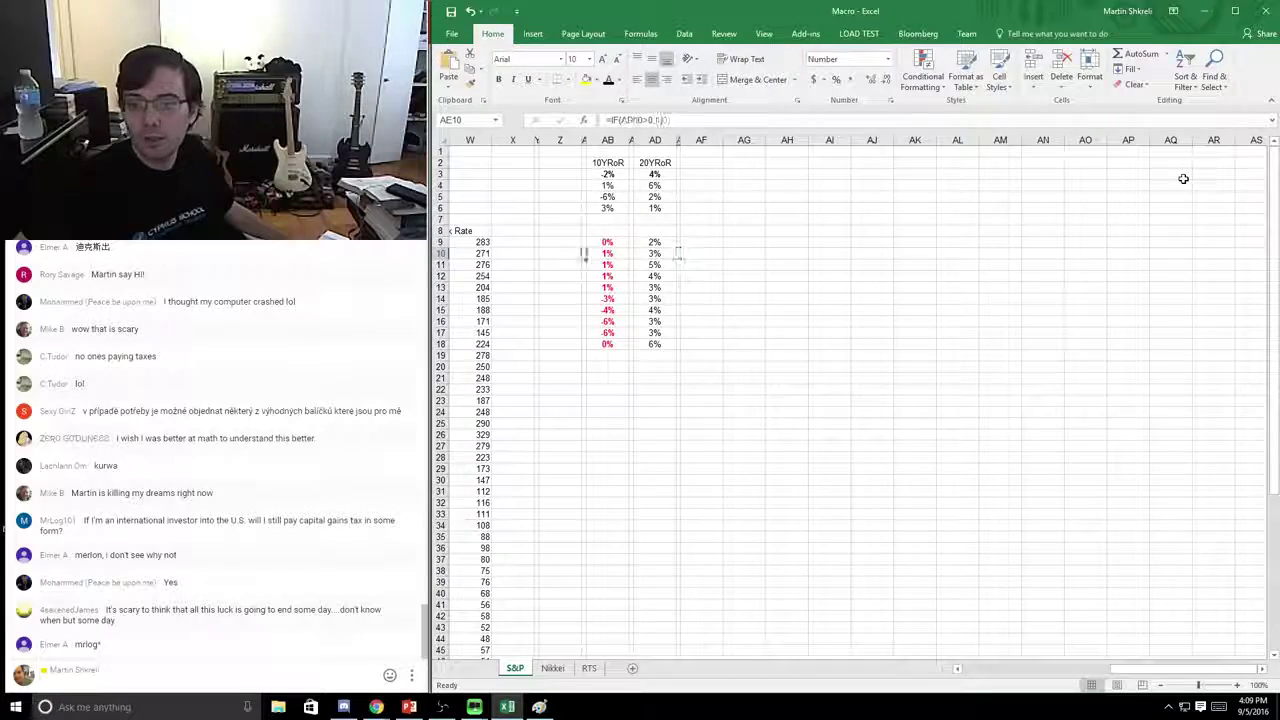
# - Inspect the 2016 row's formulas from the last 20YRoR column back to the five-year RATE formula in P9
pyautogui.press('Up')
pyautogui.press('F2')
pyautogui.press('Escape')
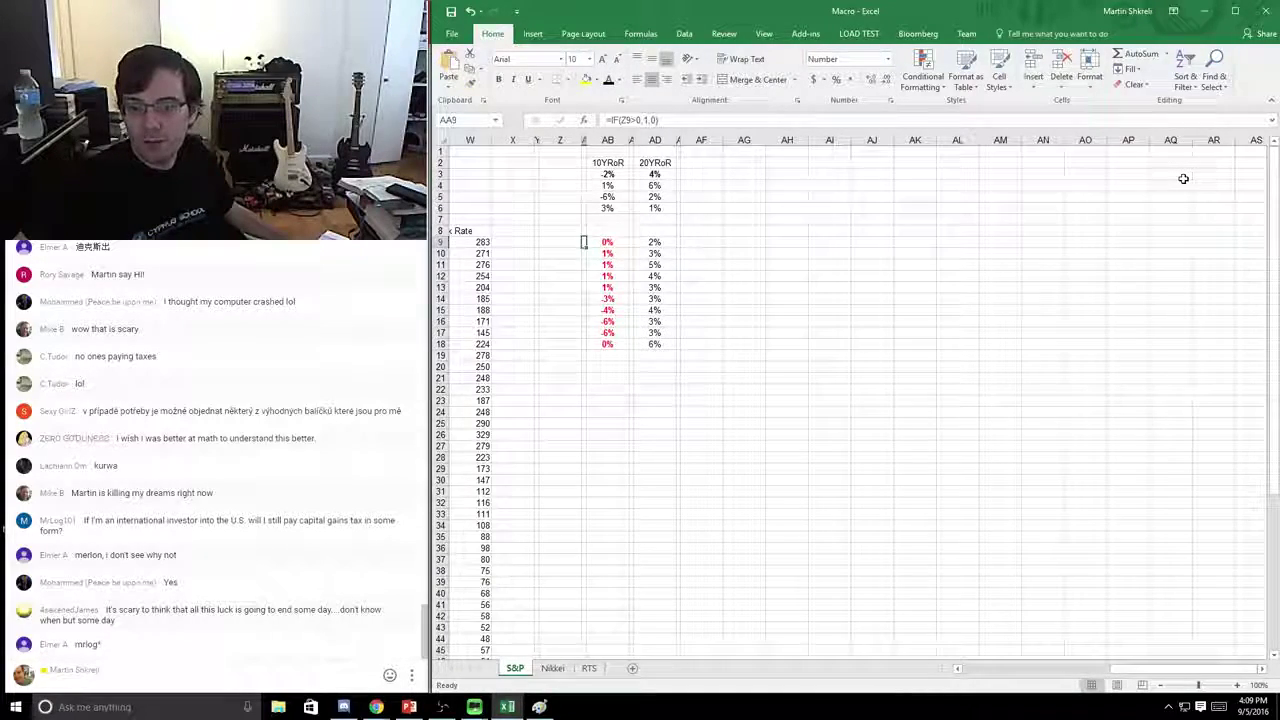
pyautogui.press('Right')
pyautogui.press('Right')
pyautogui.press('Right')
pyautogui.press('Left')
pyautogui.press('Left')
pyautogui.press('Left')
pyautogui.press('Left')
pyautogui.press('Left')
pyautogui.press('Left')
pyautogui.press('Left')
pyautogui.press('Left')
pyautogui.press('Left')
pyautogui.press('Left')
pyautogui.press('Left')
pyautogui.press('Left')
pyautogui.press('Left')
pyautogui.press('Left')
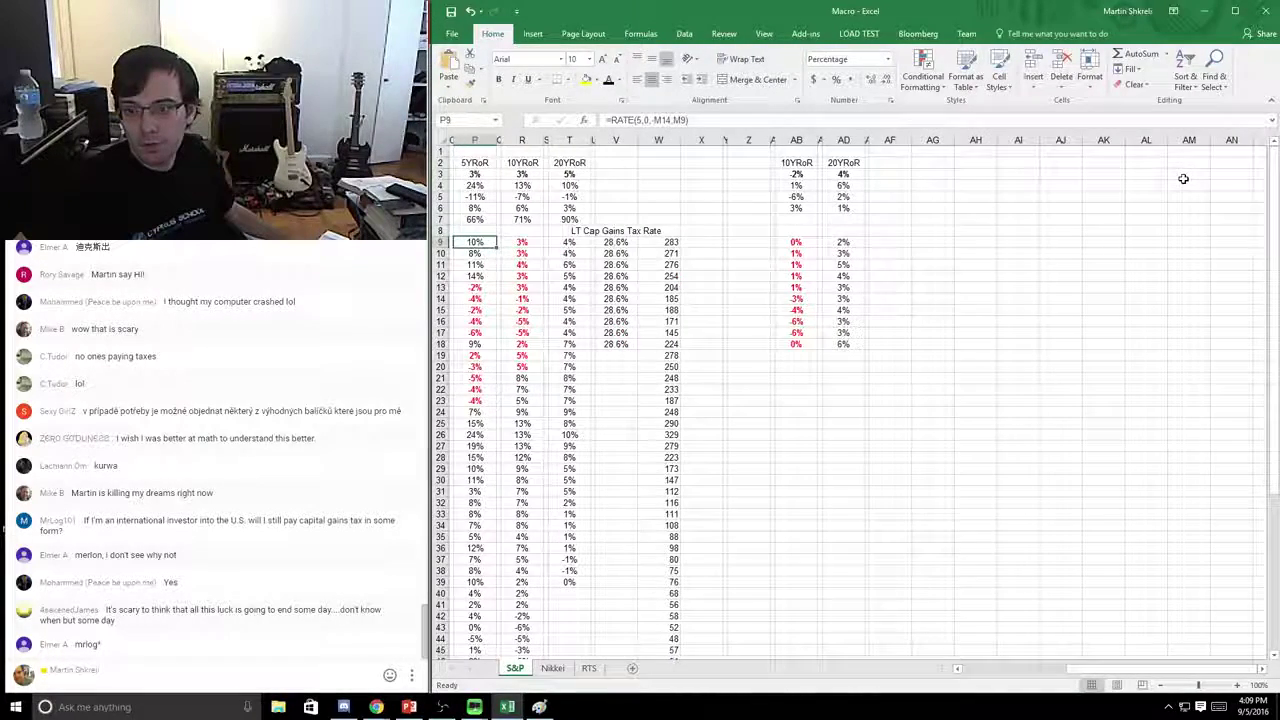
# - Inspect the 2016 ten-year and twenty-year returns in AB9 and AD9, and return to the start of the sheet
pyautogui.press('Right')
pyautogui.press('Right')
pyautogui.press('Right')
pyautogui.press('Right')
pyautogui.press('Right')
pyautogui.press('Right')
pyautogui.press('Right')
pyautogui.press('Right')
pyautogui.press('Right')
pyautogui.press('Right')
pyautogui.press('Right')
pyautogui.press('Right')
pyautogui.press('Right')
pyautogui.press('Right')
pyautogui.press('Right')
pyautogui.press('Right')
pyautogui.press('Right')
pyautogui.press('Right')
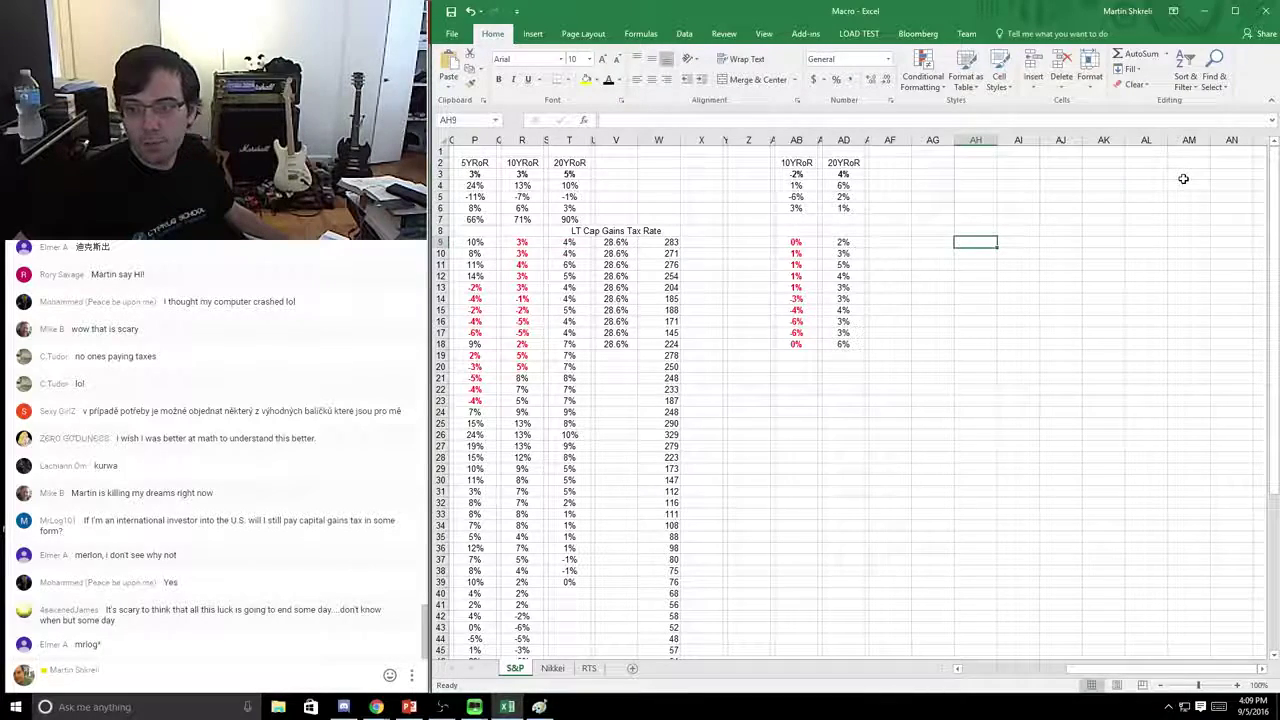
pyautogui.press('Left')
pyautogui.press('Left')
pyautogui.press('Left')
pyautogui.press('Left')
pyautogui.press('Left')
pyautogui.press('Left')
pyautogui.press('Left')
pyautogui.press('Right')
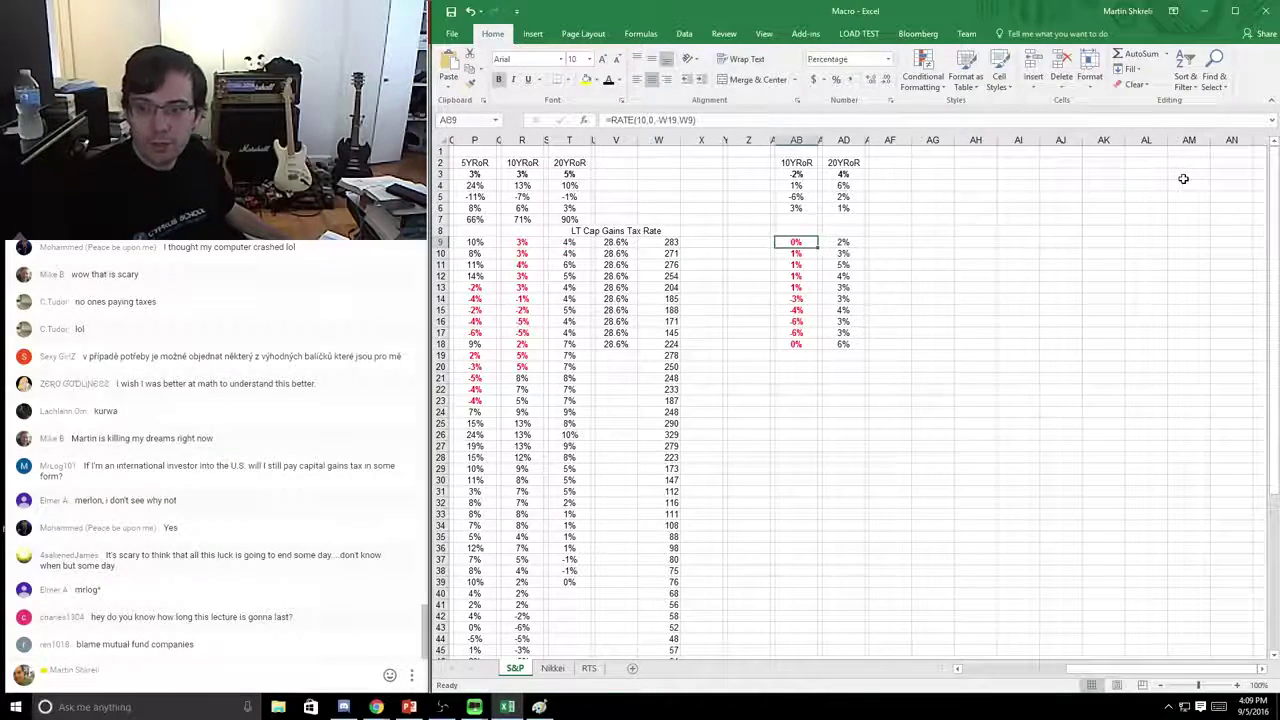
pyautogui.hotkey('shift', 'Right')
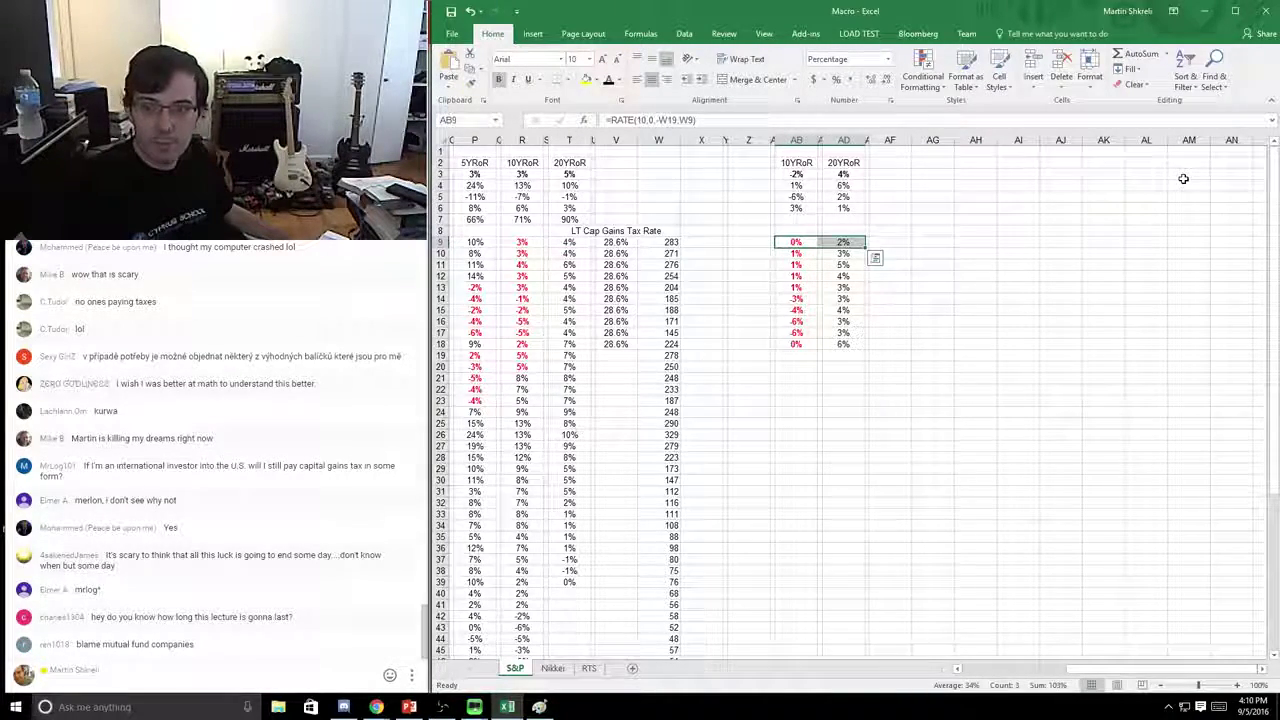
pyautogui.press('Home')
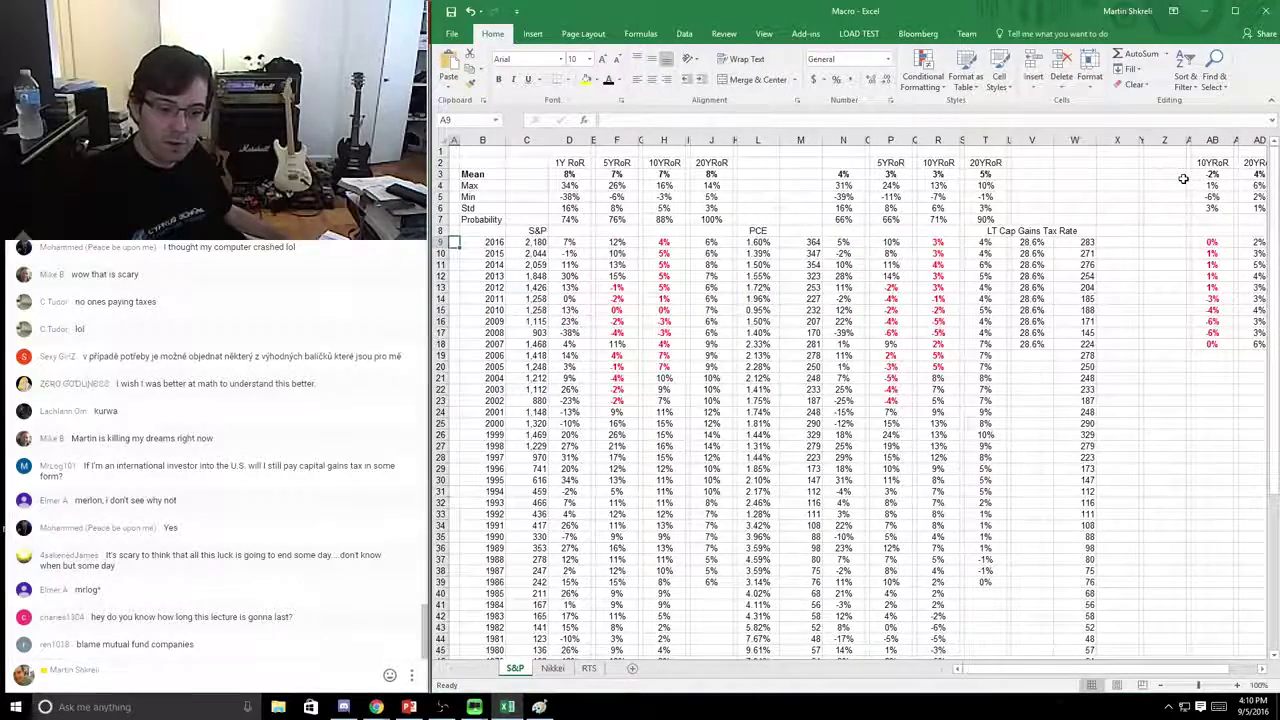
pyautogui.hotkey('ctrl', 'Home')
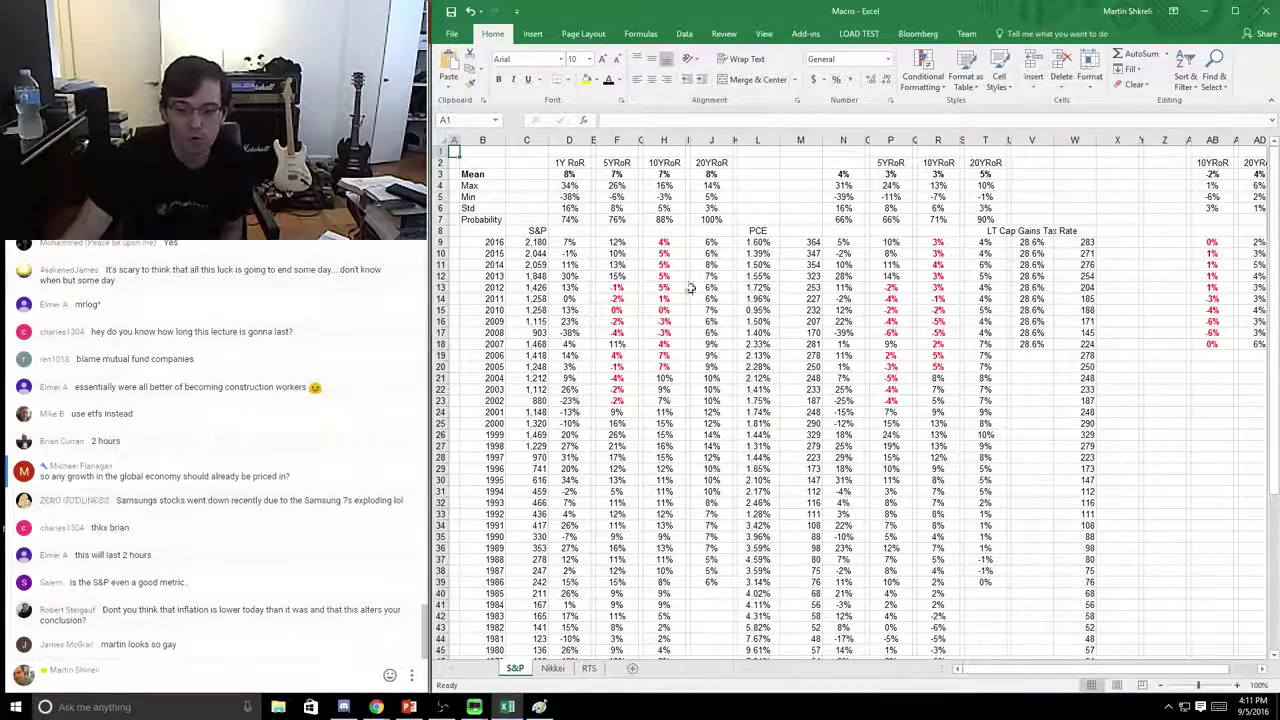
# - Block the author of the most recent message in the live chat
pyautogui.click(405, 648)
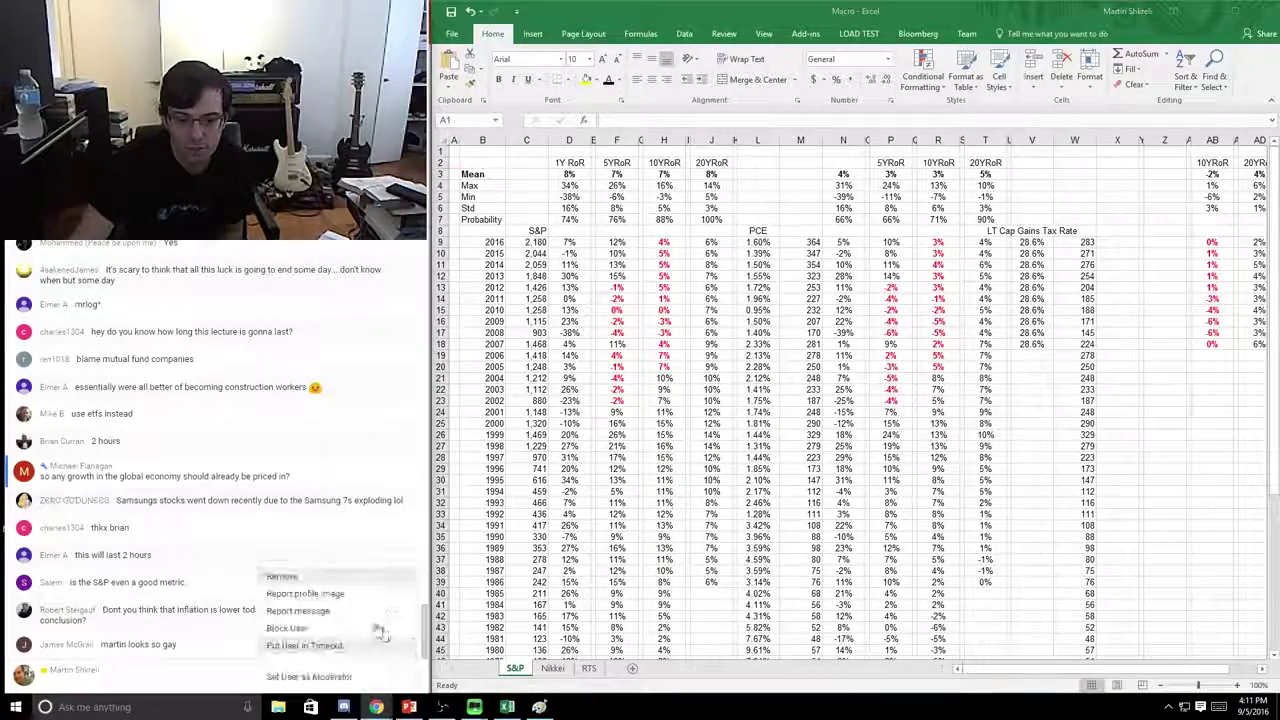
pyautogui.click(355, 630)
# - Show the Nikkei sheet, clear its full-sheet selection and move the returns chart away from the table so it starts around N23
pyautogui.click(552, 668)
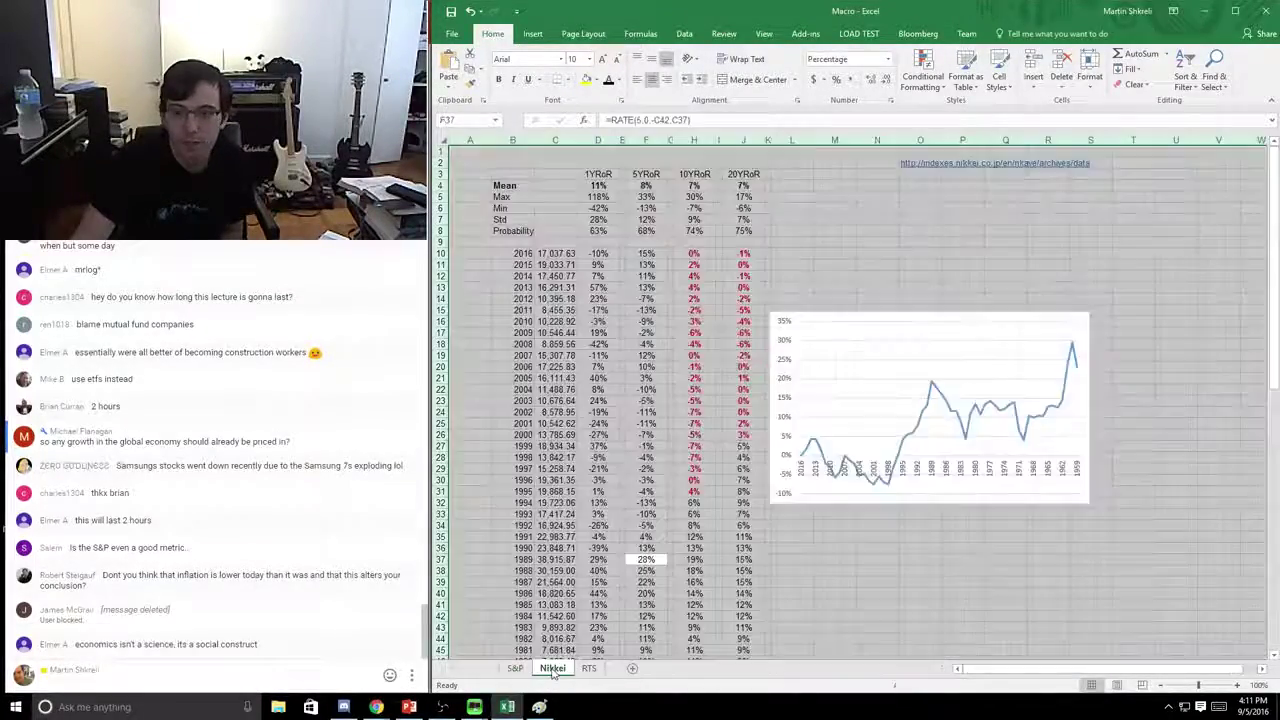
pyautogui.click(683, 407)
pyautogui.click(893, 334)
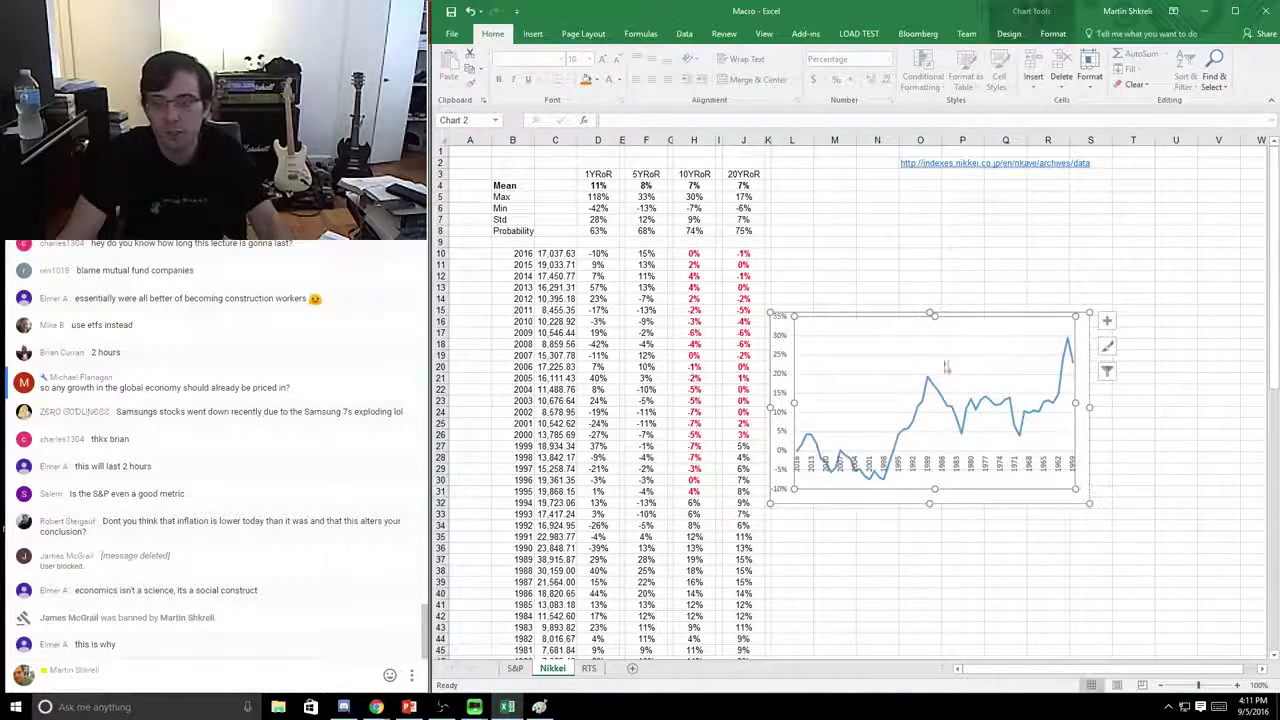
pyautogui.click(835, 231)
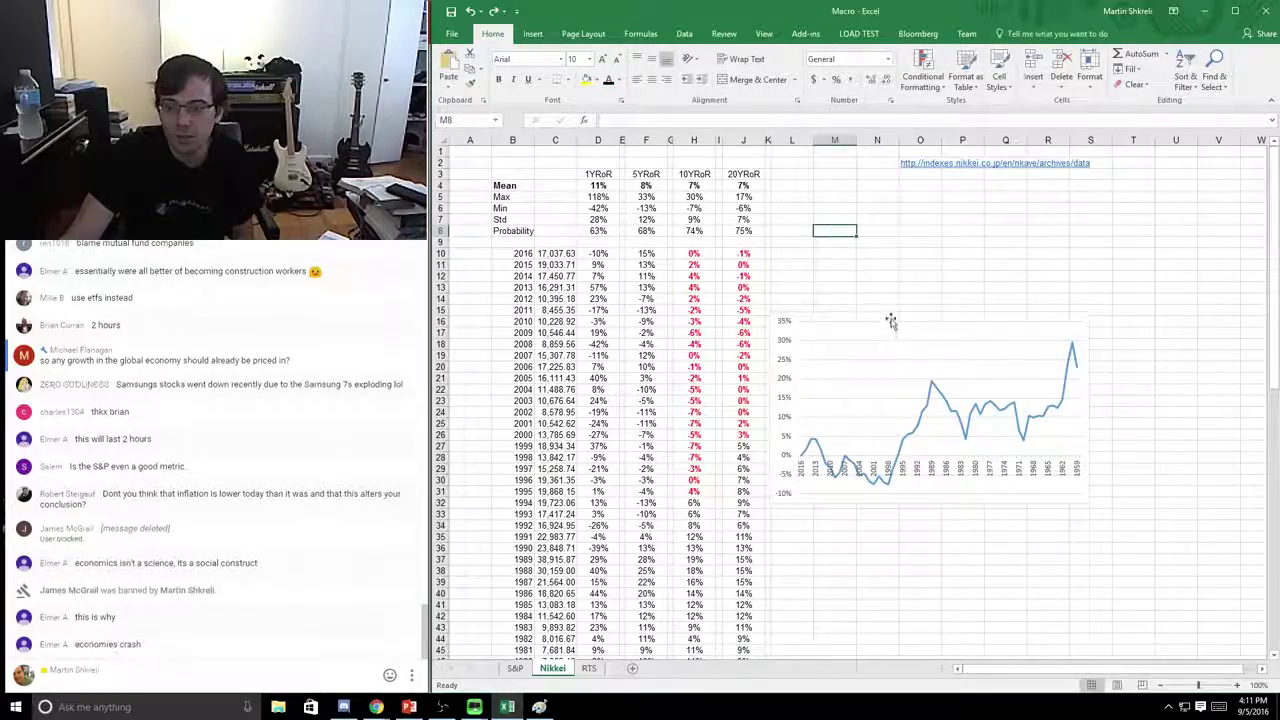
pyautogui.moveTo(891, 323); pyautogui.dragTo(1011, 409)
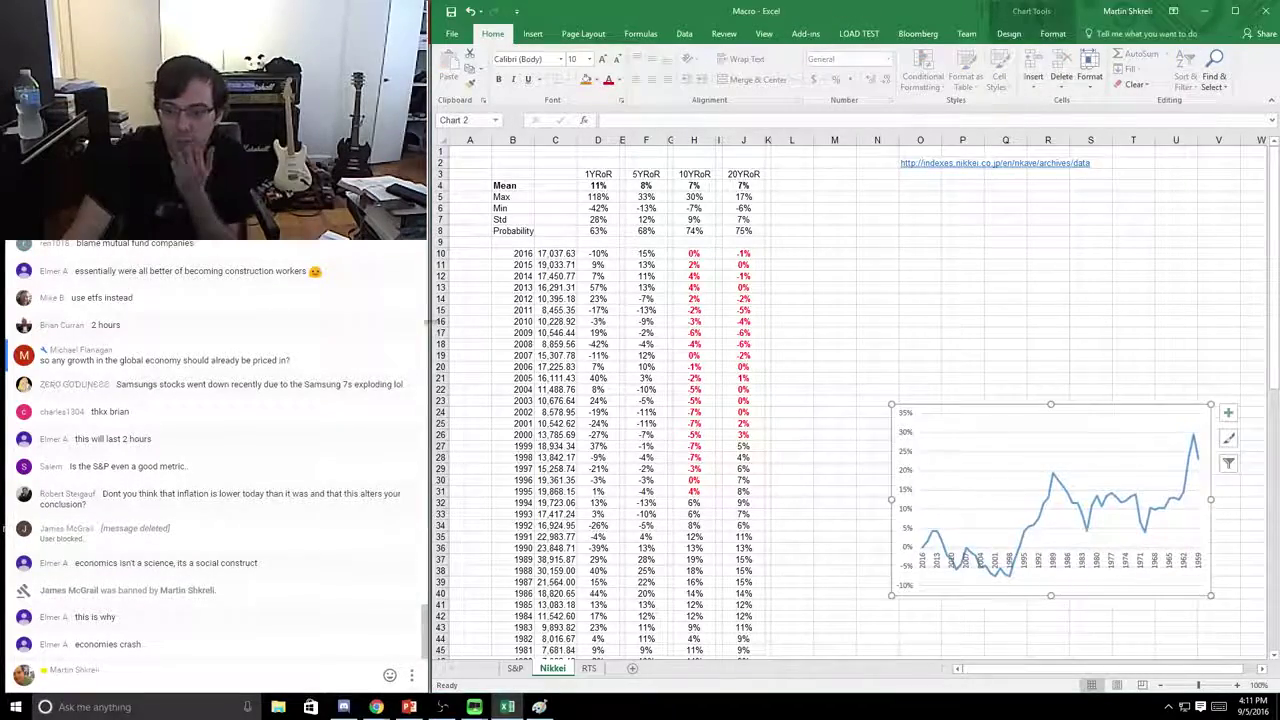
# - Examine the oldest Nikkei data at the end of the table, focusing on the index levels for 1949 to 1958
pyautogui.scroll(-6, 492, 366)
pyautogui.scroll(-11, 492, 366)
pyautogui.click(512, 434)
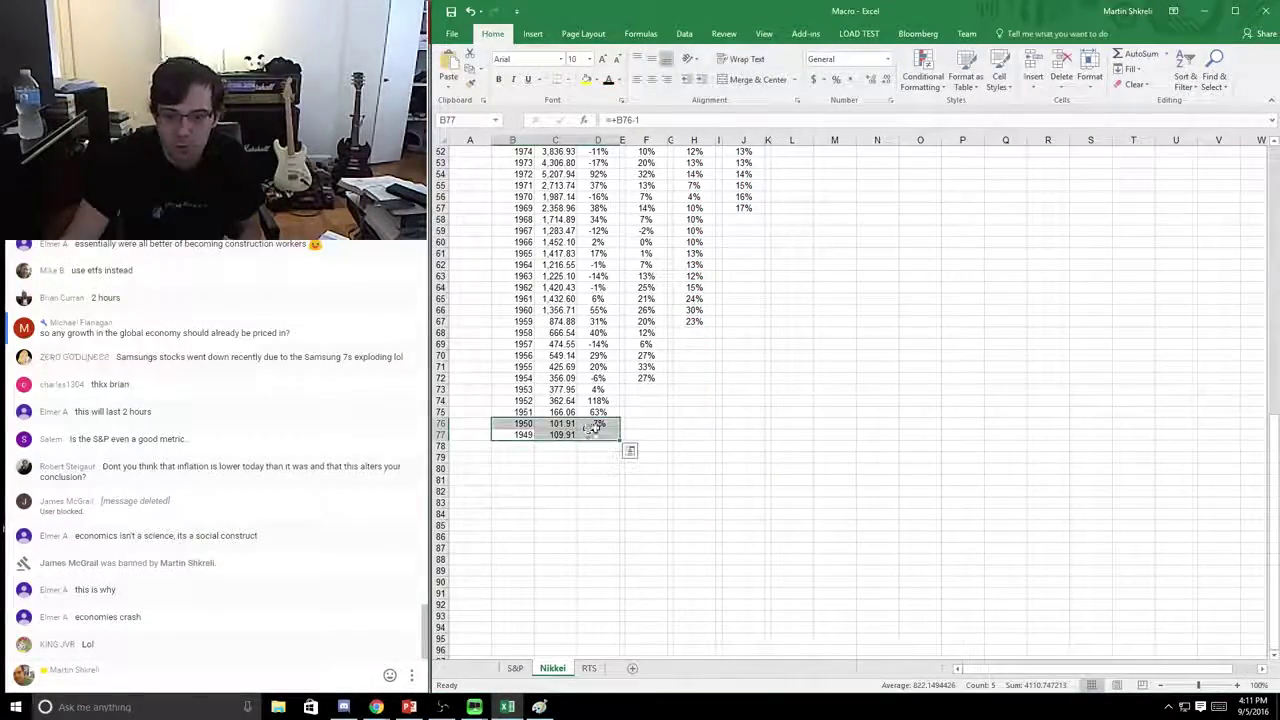
pyautogui.click(676, 434)
pyautogui.scroll(3, 655, 428)
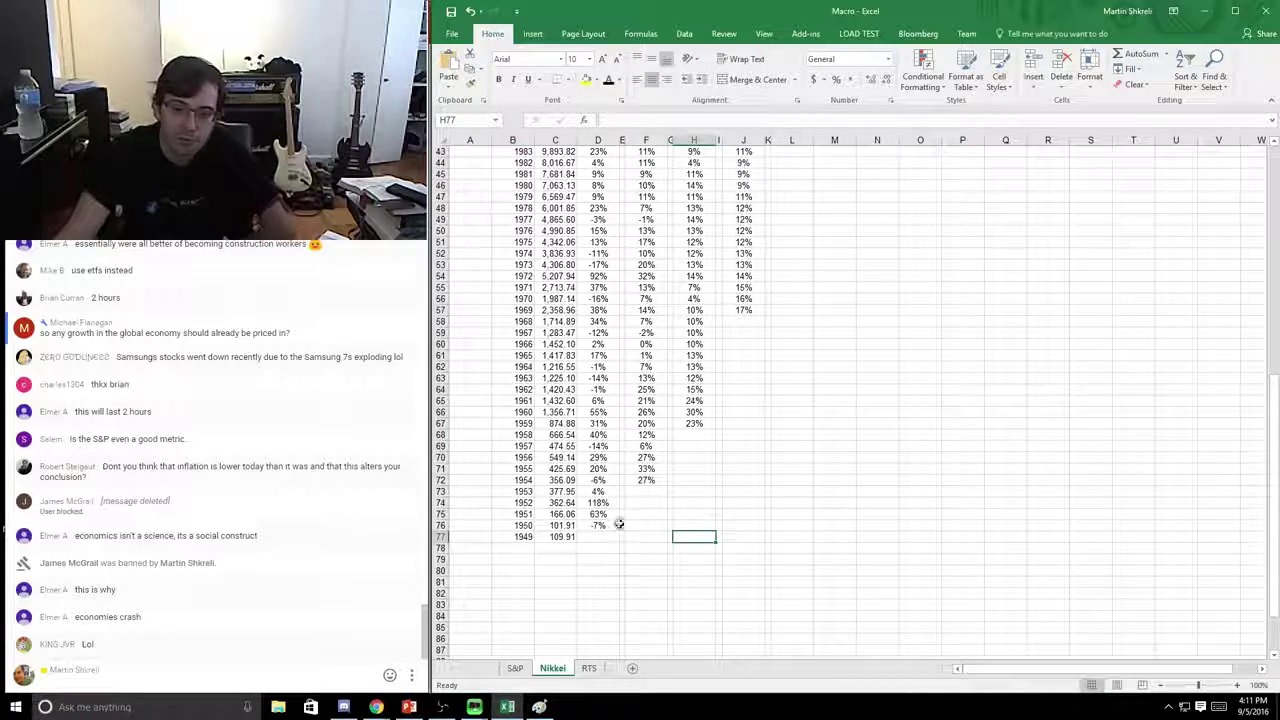
pyautogui.moveTo(550, 536); pyautogui.dragTo(494, 471)
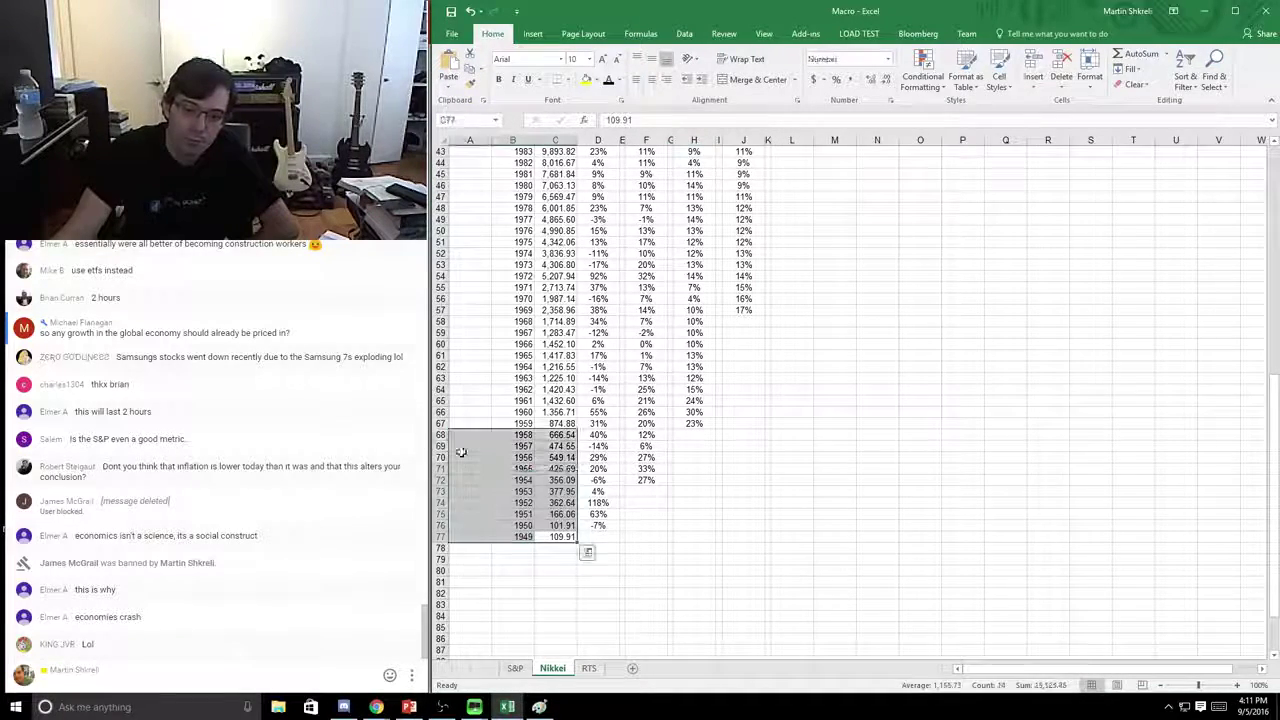
# - Examine the Nikkei index levels in column C from 1949 back up to 2016
pyautogui.click(731, 583)
pyautogui.moveTo(886, 583); pyautogui.dragTo(371, 414)
pyautogui.click(529, 536)
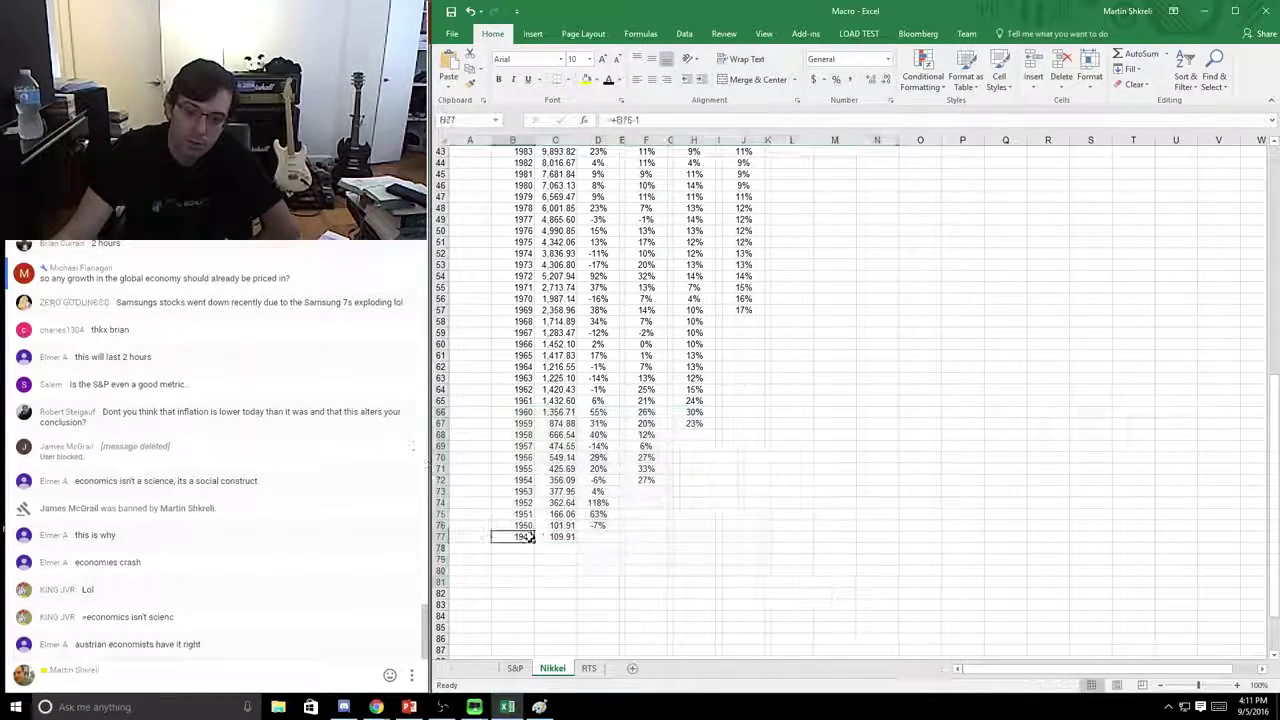
pyautogui.moveTo(560, 537); pyautogui.dragTo(568, 200)
pyautogui.scroll(-12, 530, 437)
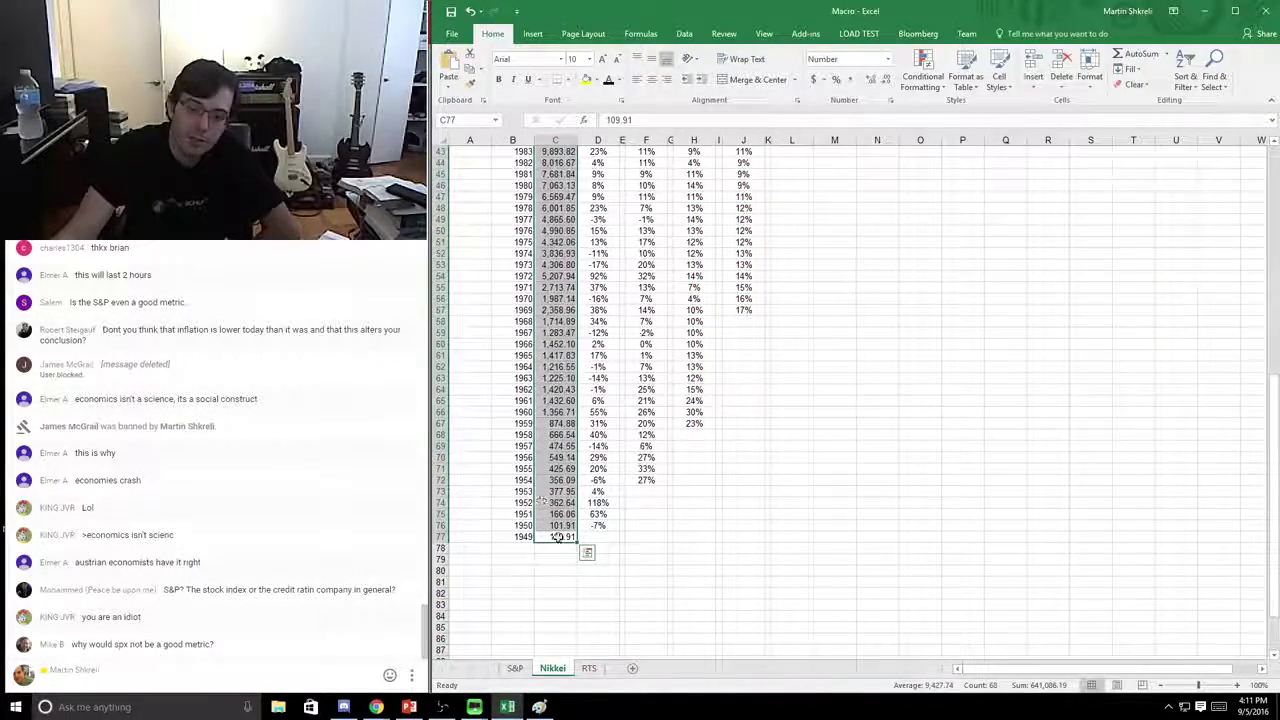
pyautogui.click(557, 537)
pyautogui.scroll(11, 594, 523)
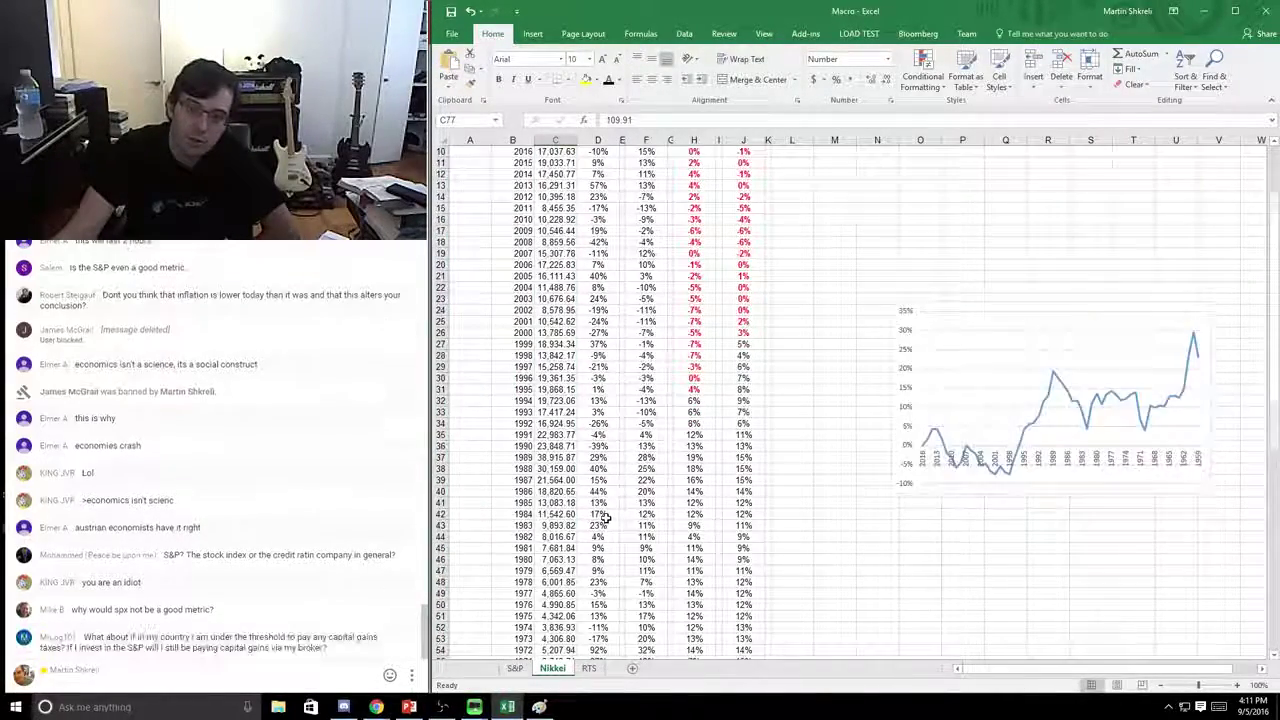
pyautogui.scroll(3, 605, 517)
pyautogui.moveTo(528, 252); pyautogui.dragTo(600, 254)
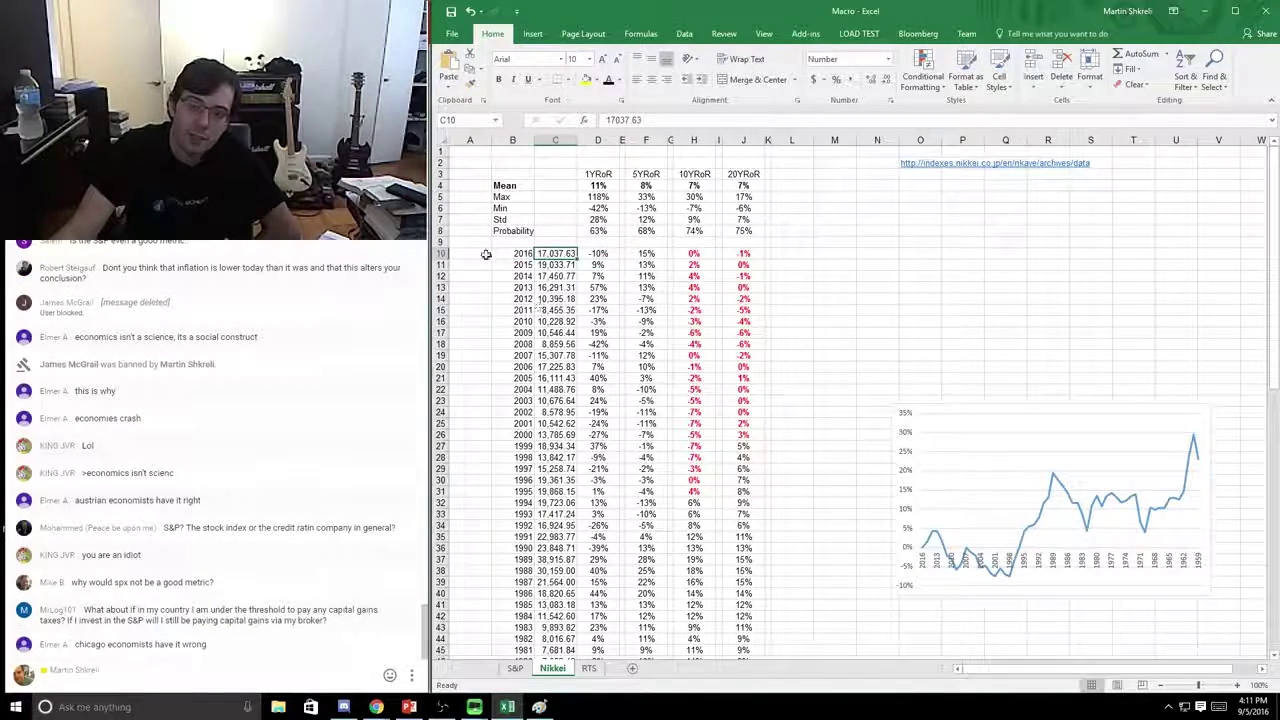
# - Count the years in the Nikkei table by selecting column B from 2016 to 1949
pyautogui.click(477, 254)
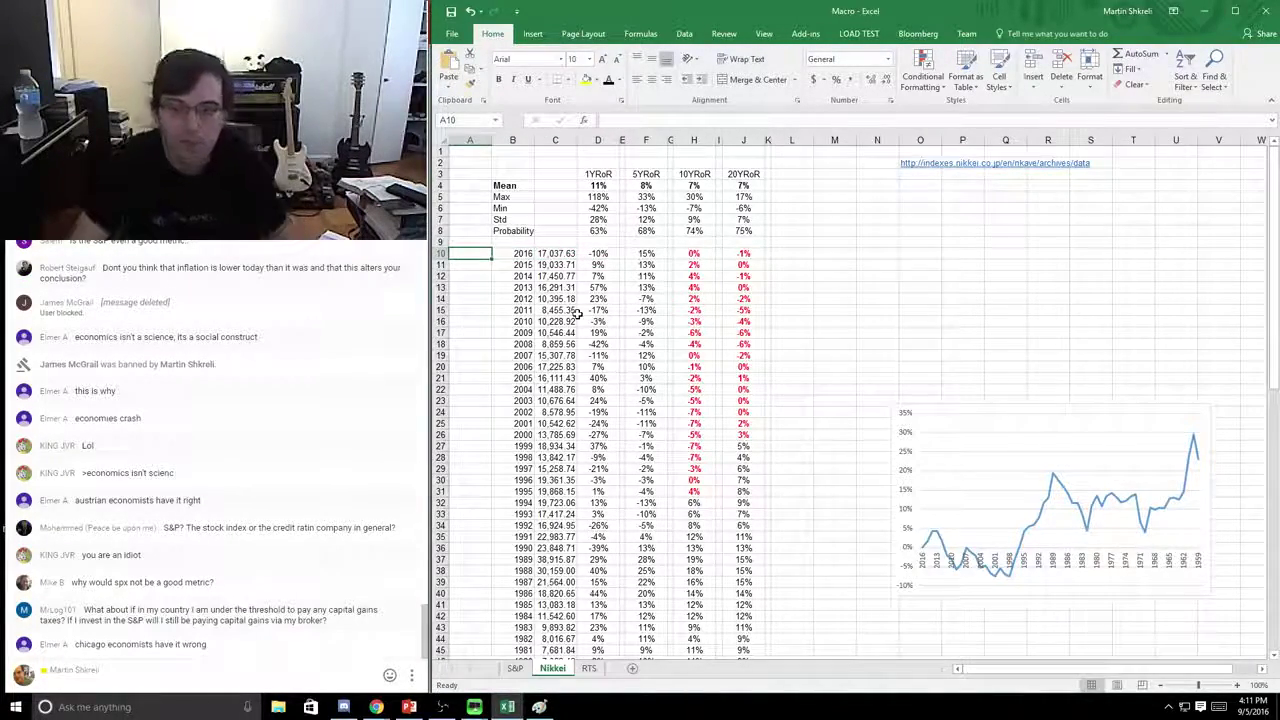
pyautogui.press('Right')
pyautogui.hotkey('ctrl', 'shift', 'Down')
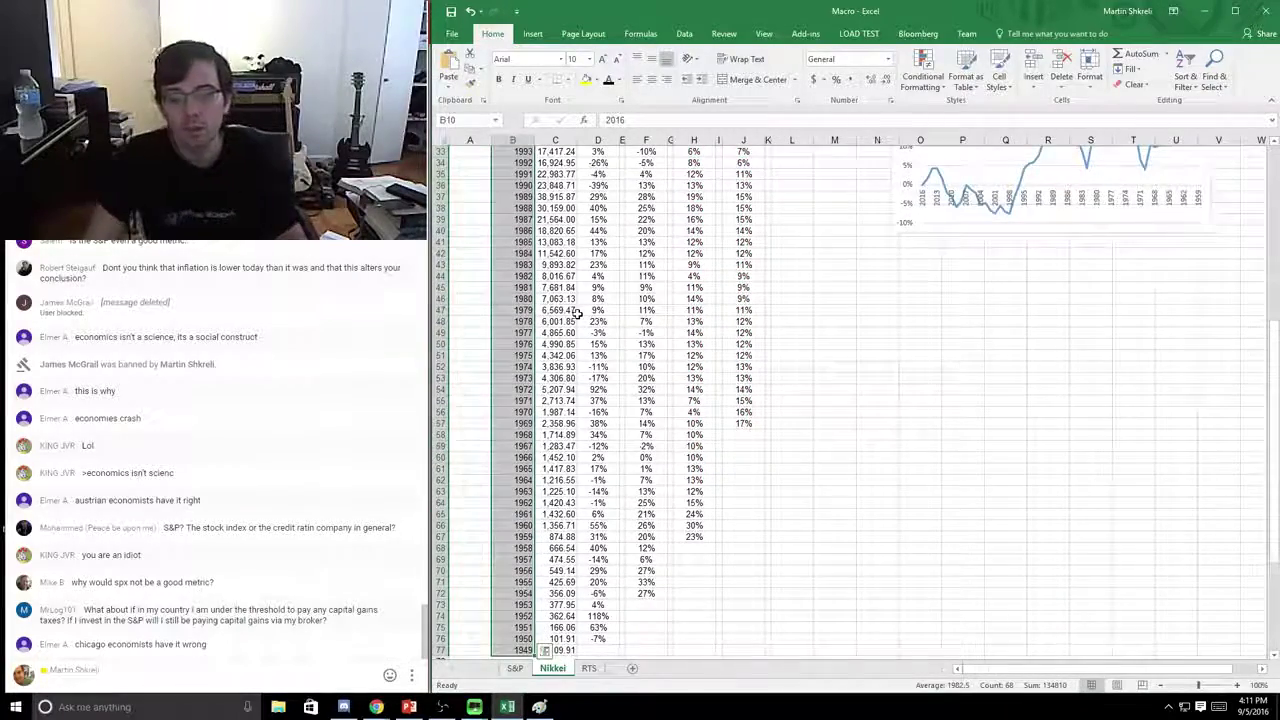
pyautogui.hotkey('shift', 'Down')
pyautogui.hotkey('shift', 'Up')
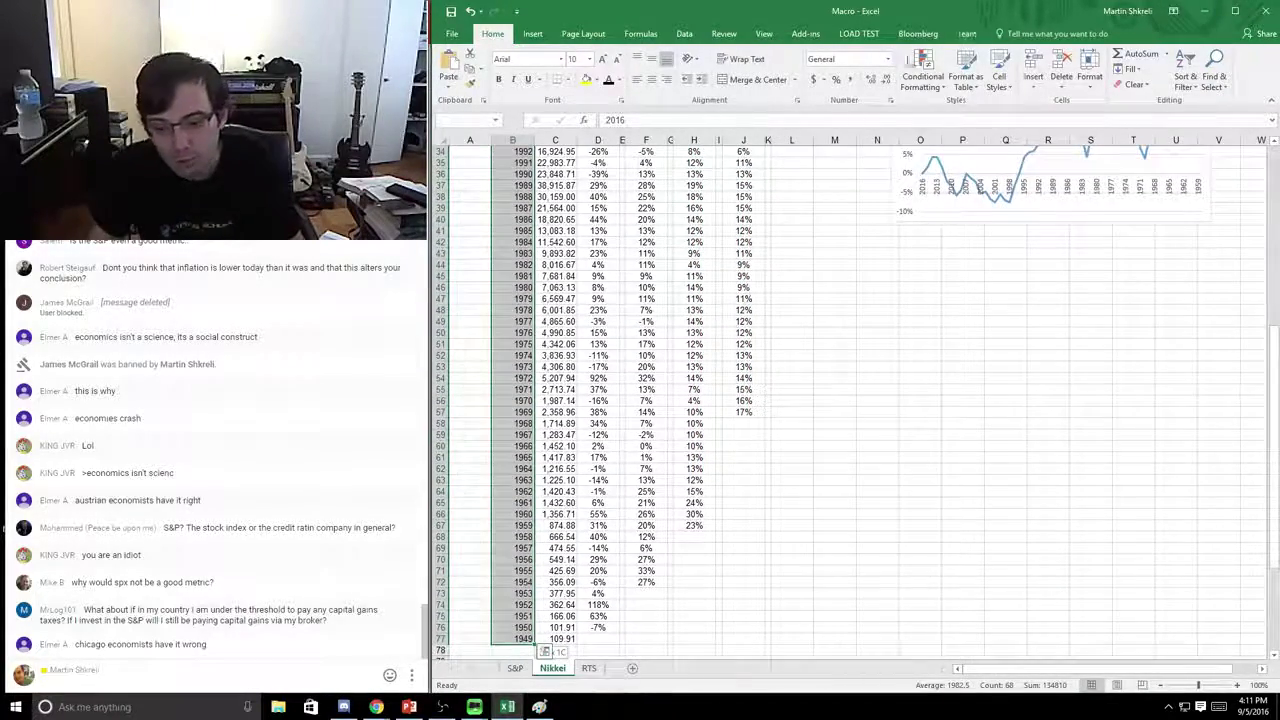
# - Calculate the Nikkei's annual return since 1949 in A10 with =RATE(68,0,-C77,C10)
pyautogui.press('Left')
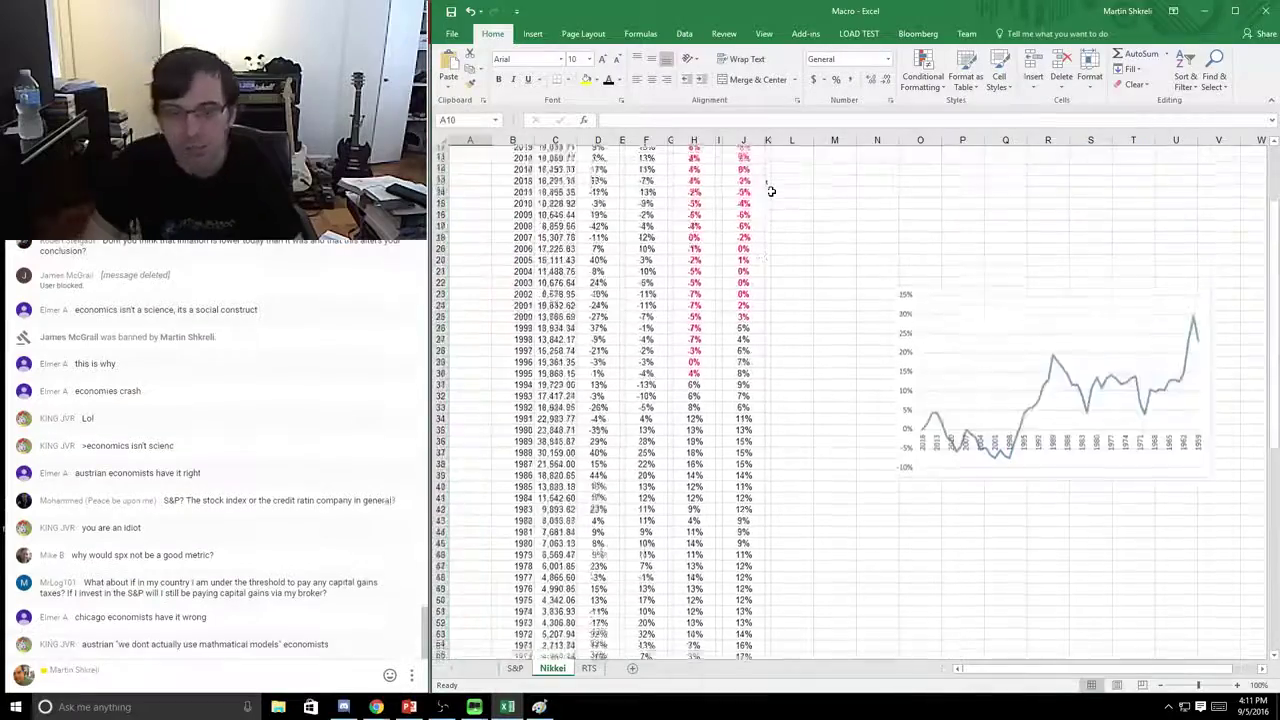
pyautogui.write('=rat')
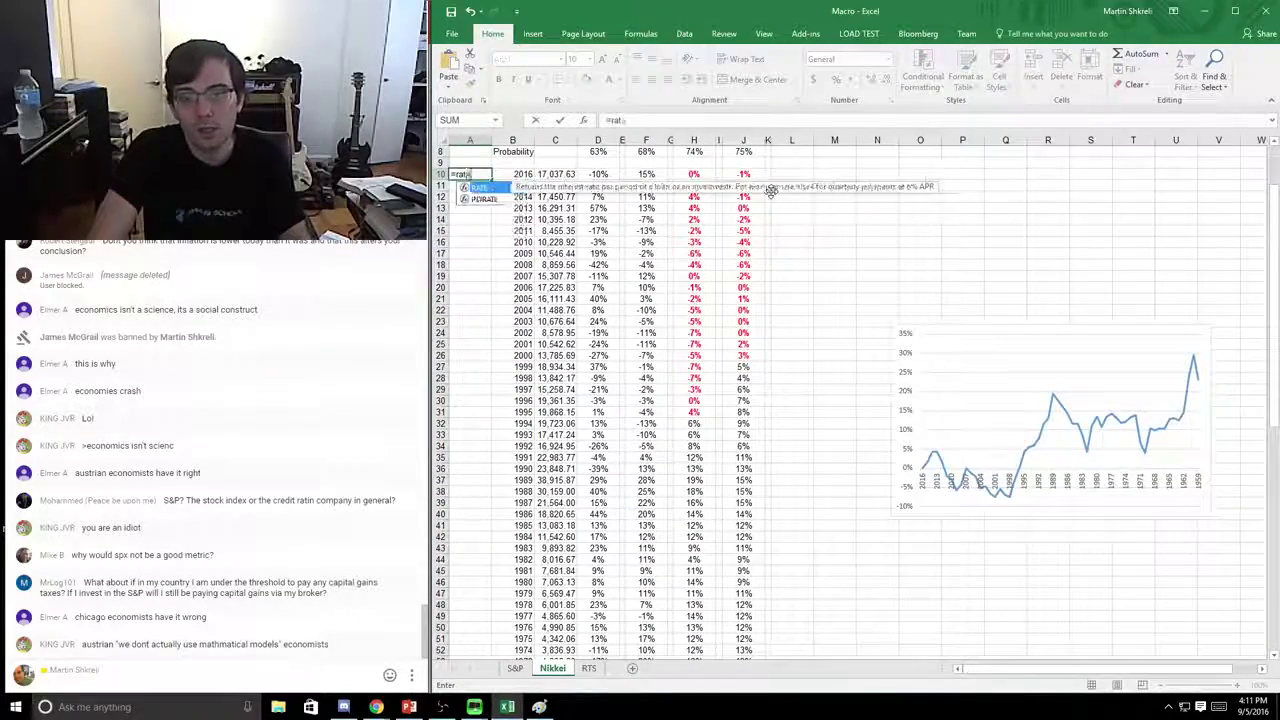
pyautogui.write('e(68')
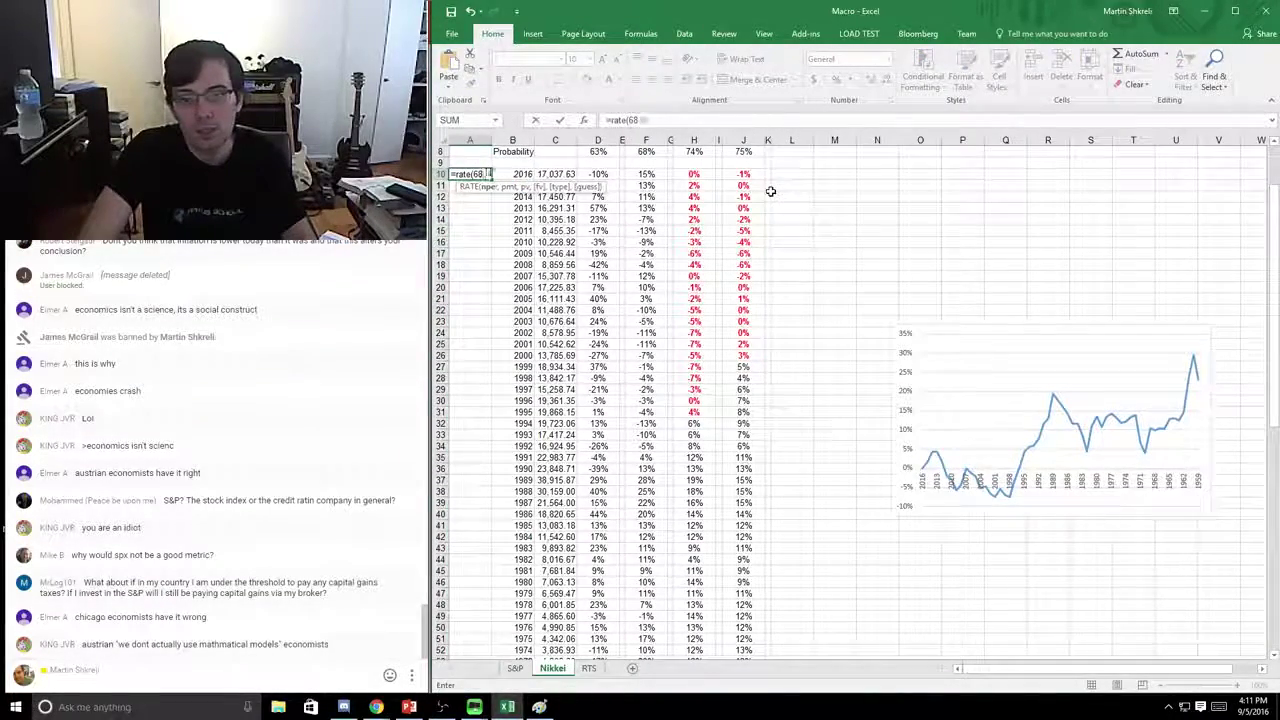
pyautogui.write(',0,-')
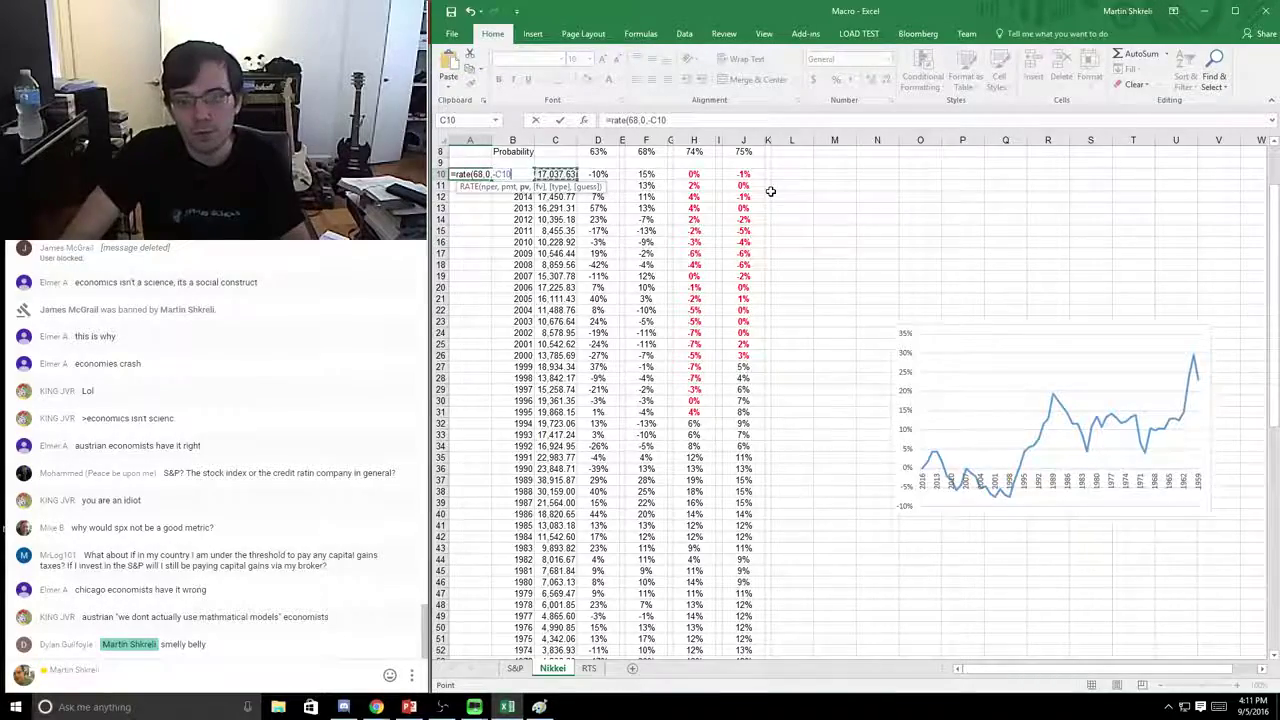
pyautogui.hotkey('ctrl', 'Down')
pyautogui.write(',')
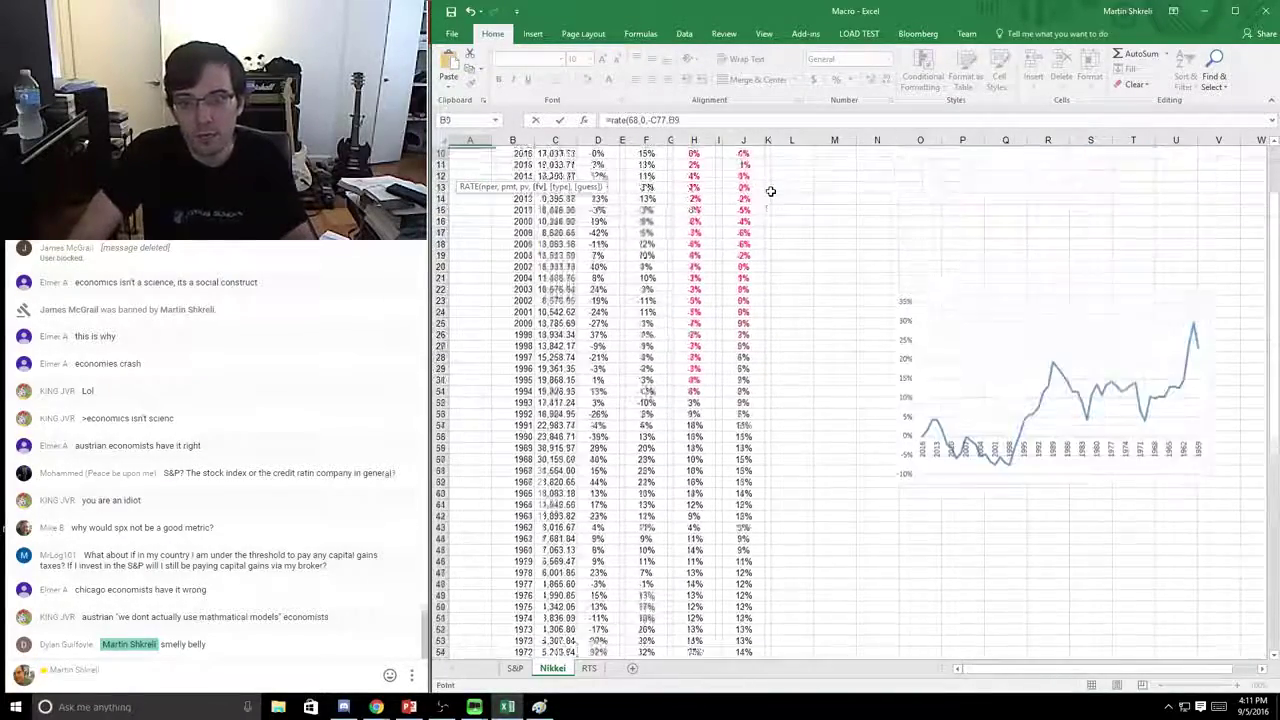
pyautogui.press('Right')
pyautogui.press('Right')
pyautogui.press('Return')
pyautogui.press('Up')
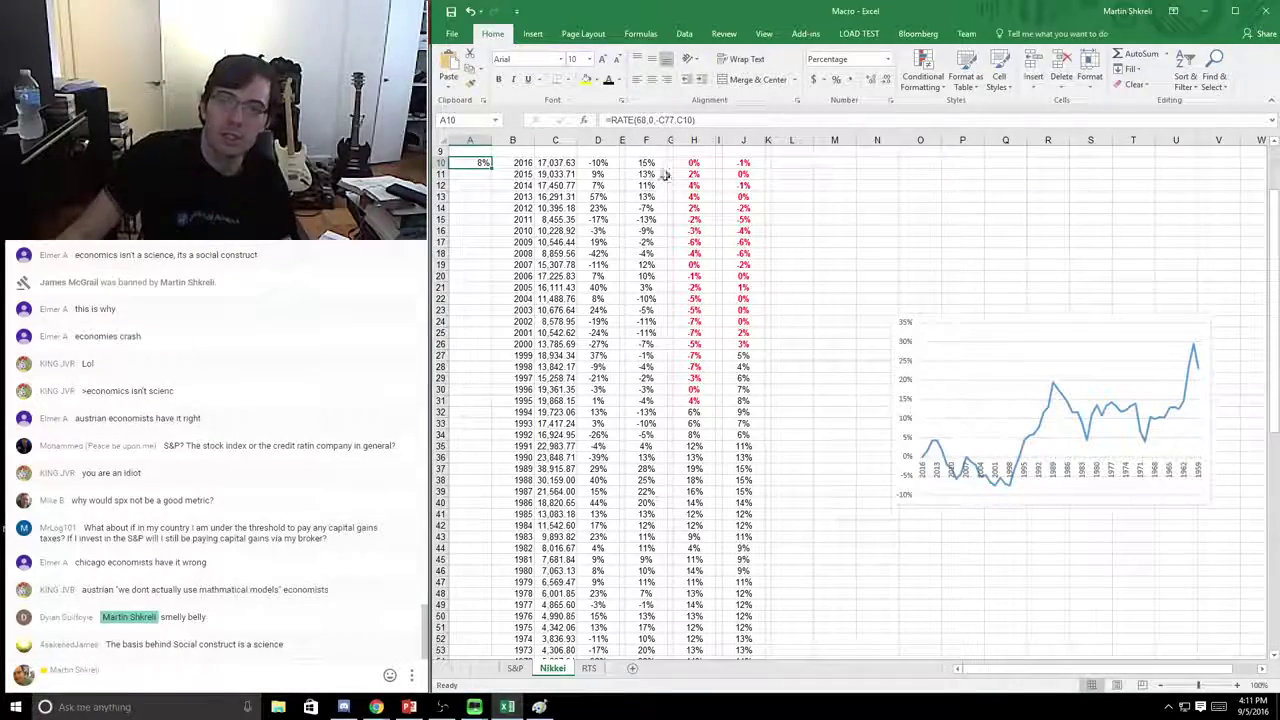
pyautogui.scroll(3, 665, 175)
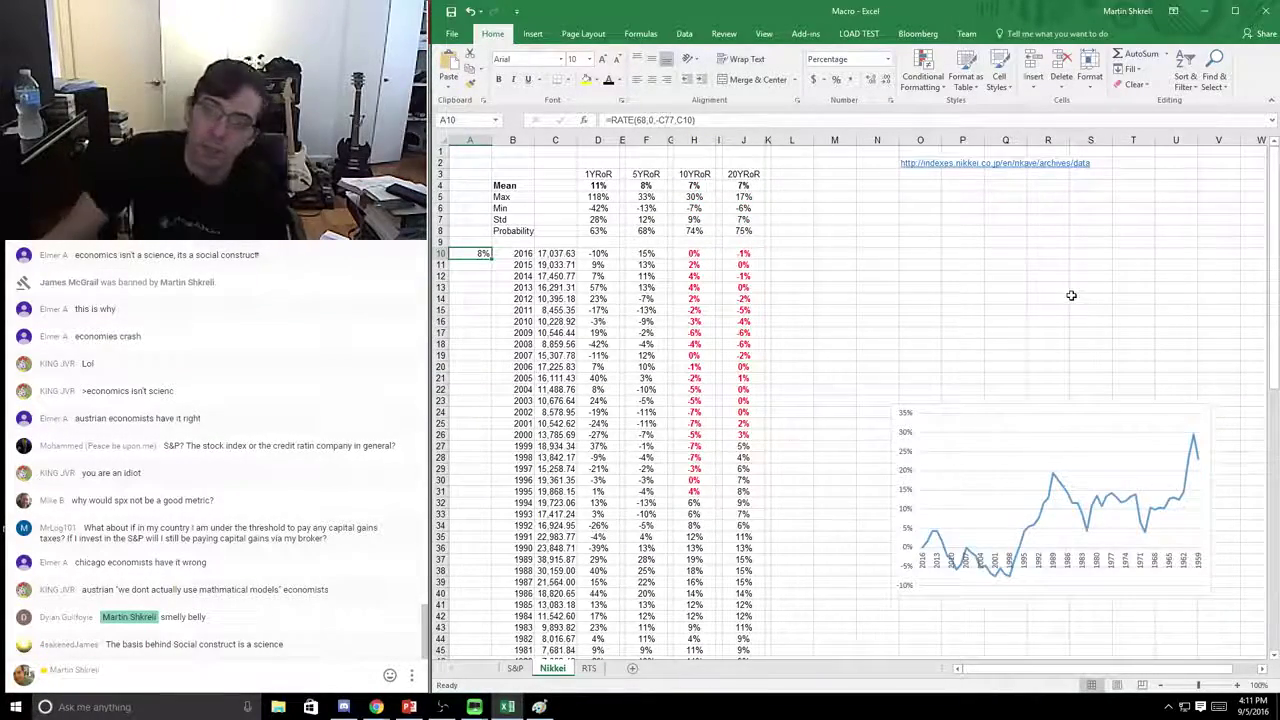
# - Compare the Nikkei's starting level in C77 with its 2016 level in C10, and inspect the older twenty-year returns
pyautogui.scroll(-12, 647, 395)
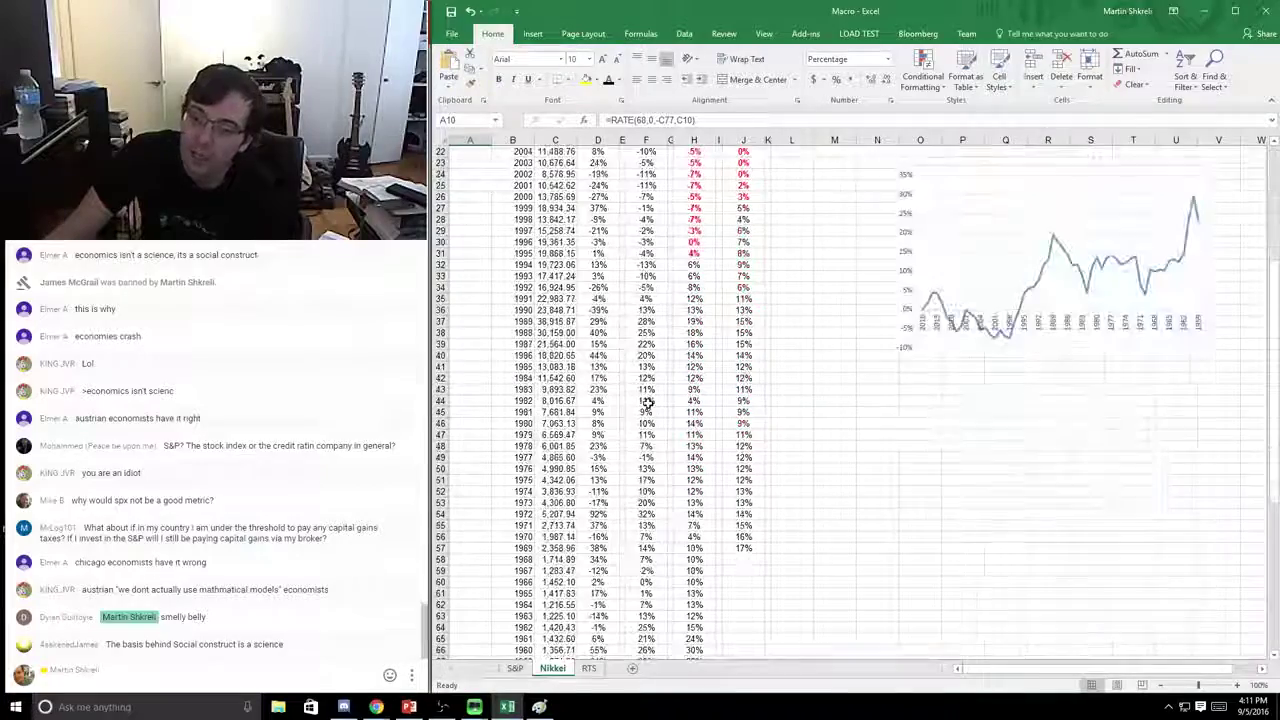
pyautogui.click(565, 604)
pyautogui.moveTo(565, 604); pyautogui.dragTo(561, 255)
pyautogui.click(560, 255)
pyautogui.scroll(-12, 597, 449)
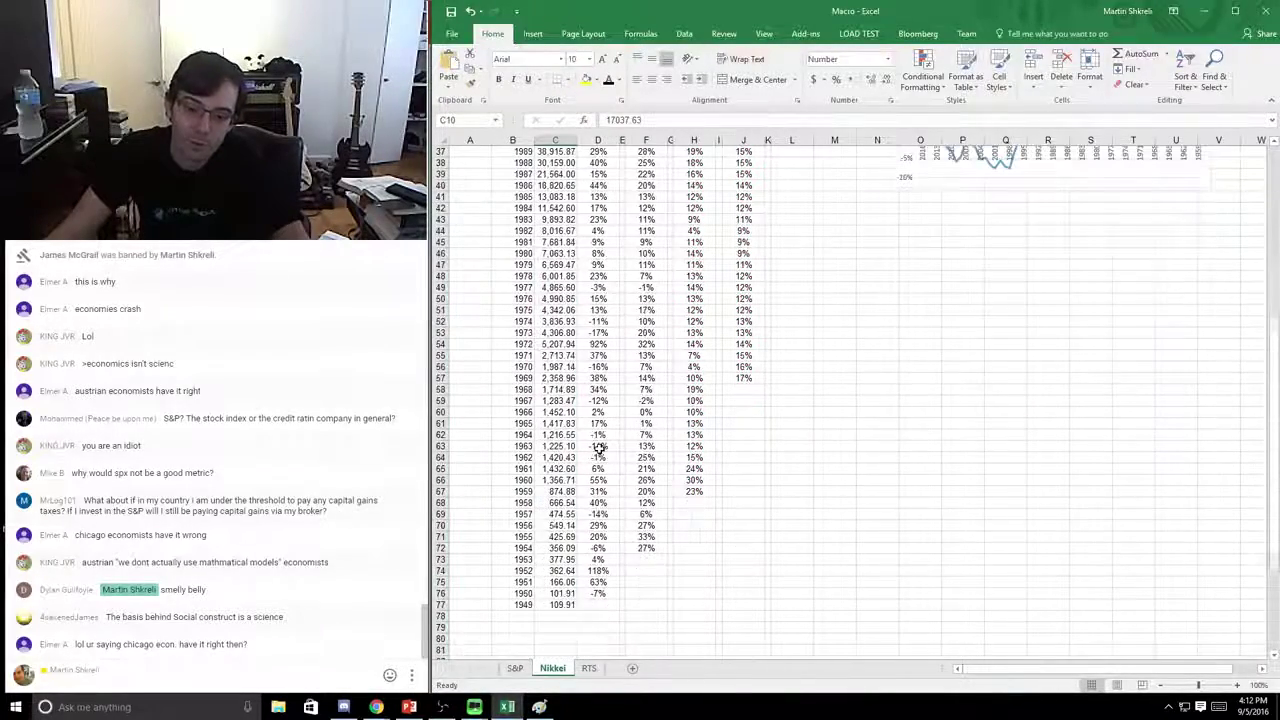
pyautogui.click(557, 604)
pyautogui.moveTo(535, 609); pyautogui.dragTo(705, 636)
pyautogui.click(743, 400)
# - Examine the Nikkei's red ten-year returns for 1995 to 2016 in H10:H31
pyautogui.scroll(8, 742, 400)
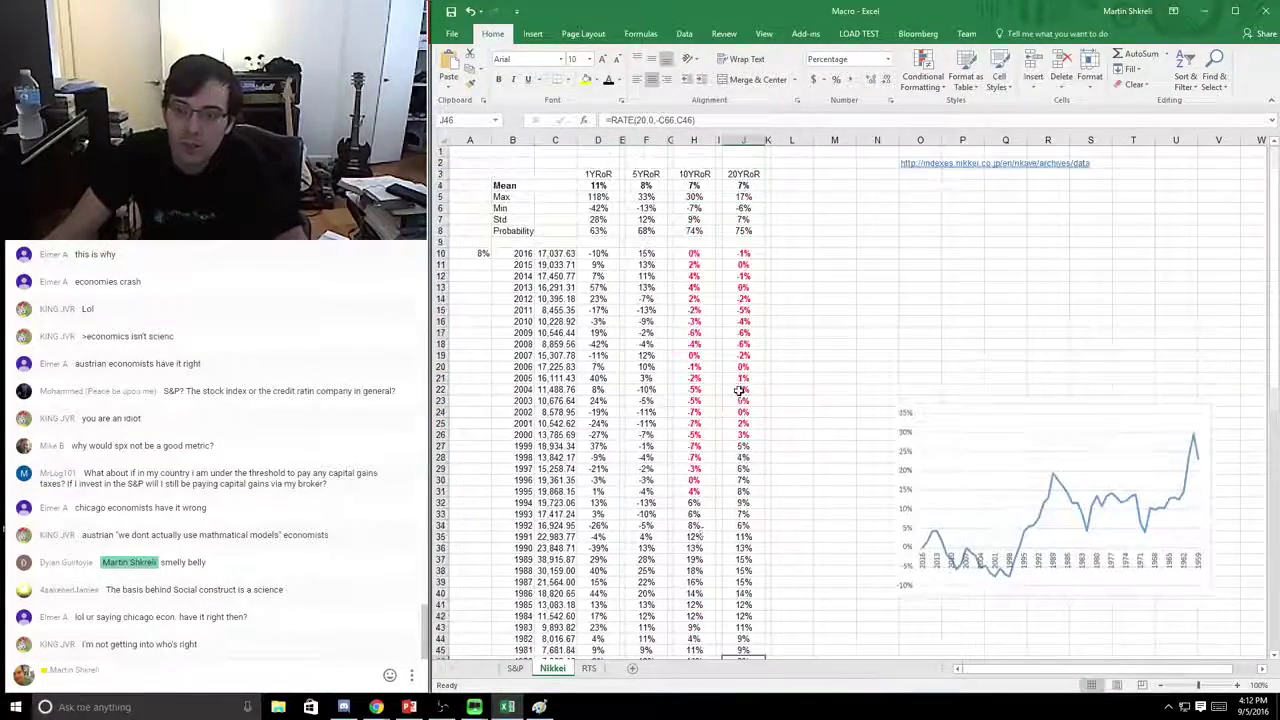
pyautogui.moveTo(697, 491); pyautogui.dragTo(697, 256)
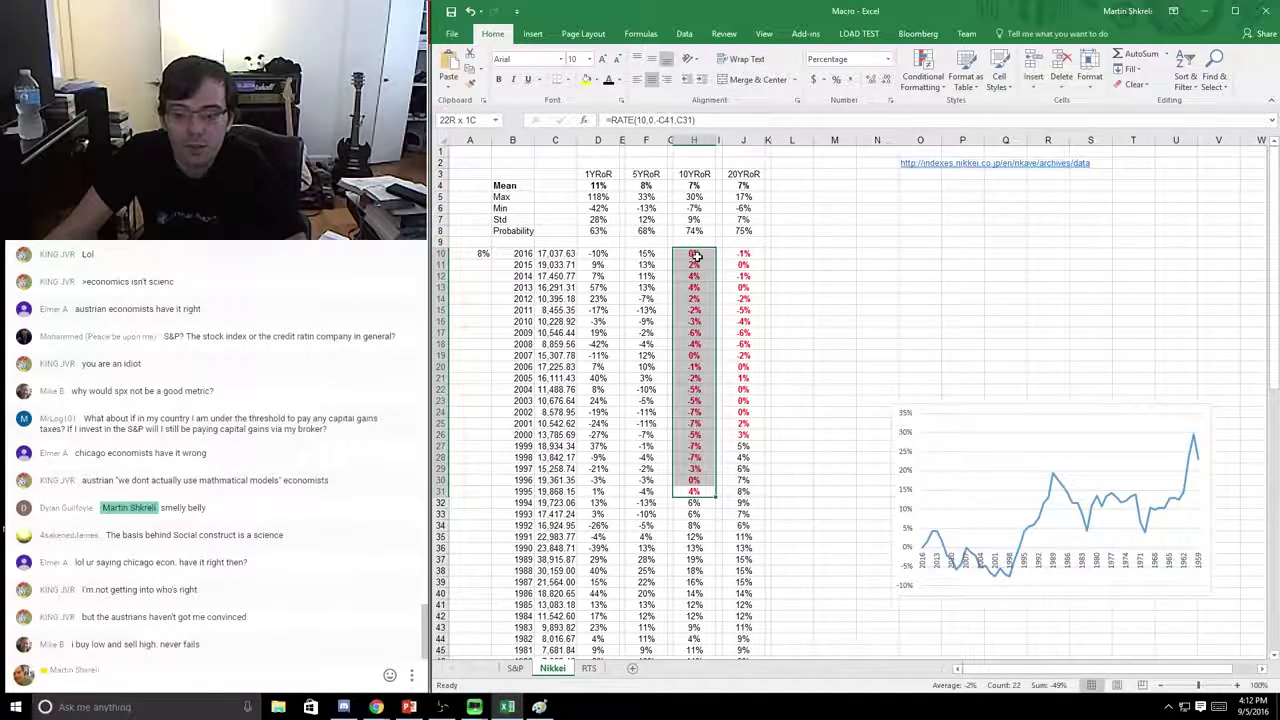
pyautogui.moveTo(697, 256); pyautogui.dragTo(697, 256)
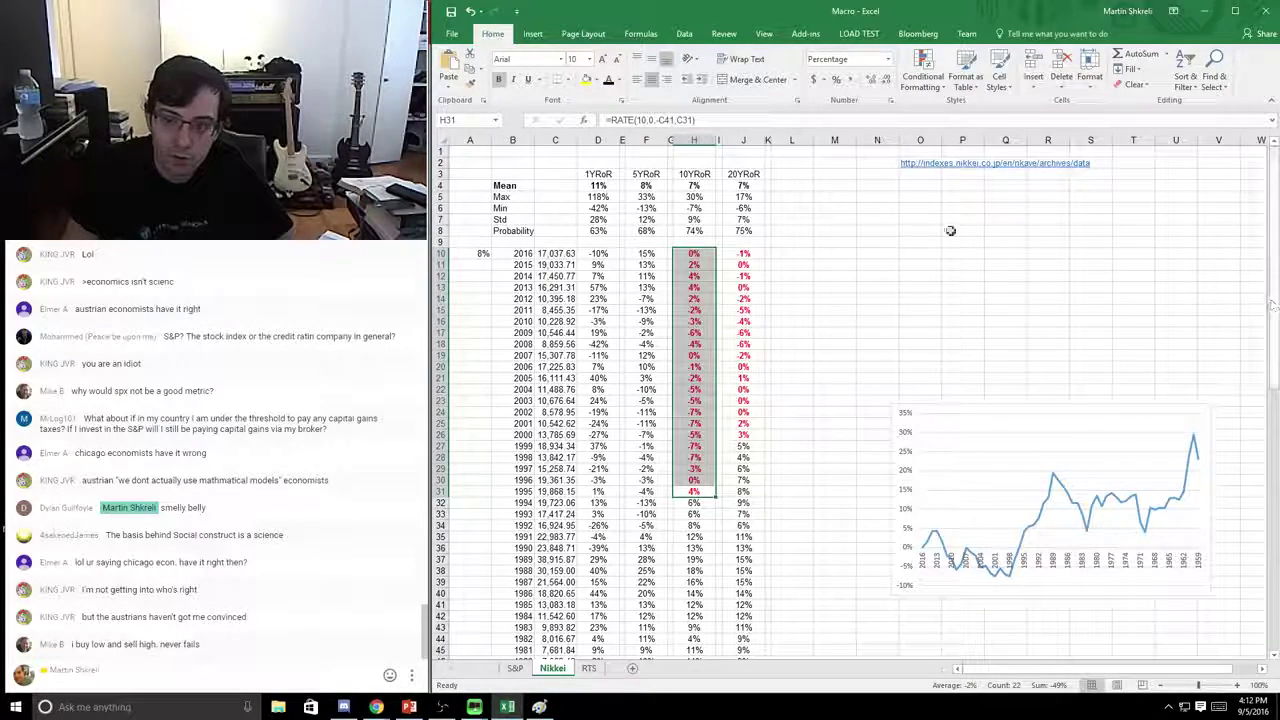
# - Examine the Nikkei's red twenty-year returns for 2000 to 2016 in J10:J26, and clear the selection
pyautogui.moveTo(743, 253); pyautogui.dragTo(740, 435)
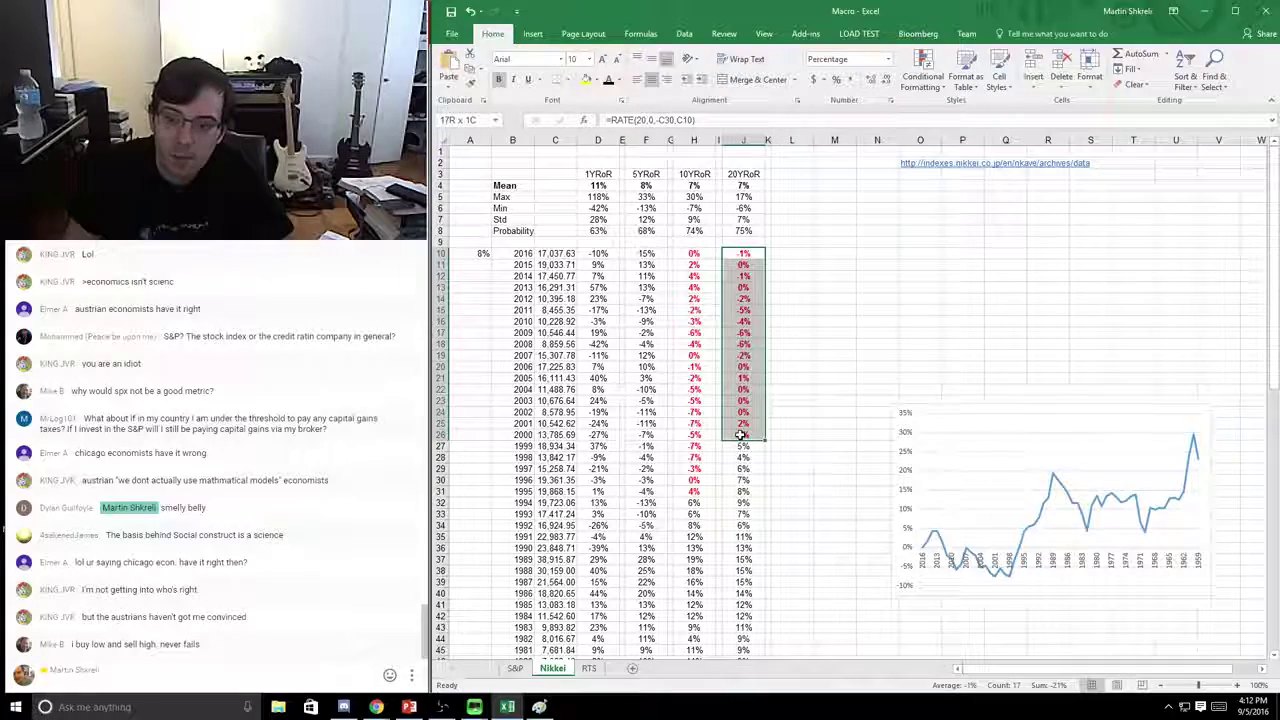
pyautogui.moveTo(743, 253); pyautogui.dragTo(760, 435)
pyautogui.moveTo(764, 405); pyautogui.dragTo(741, 251)
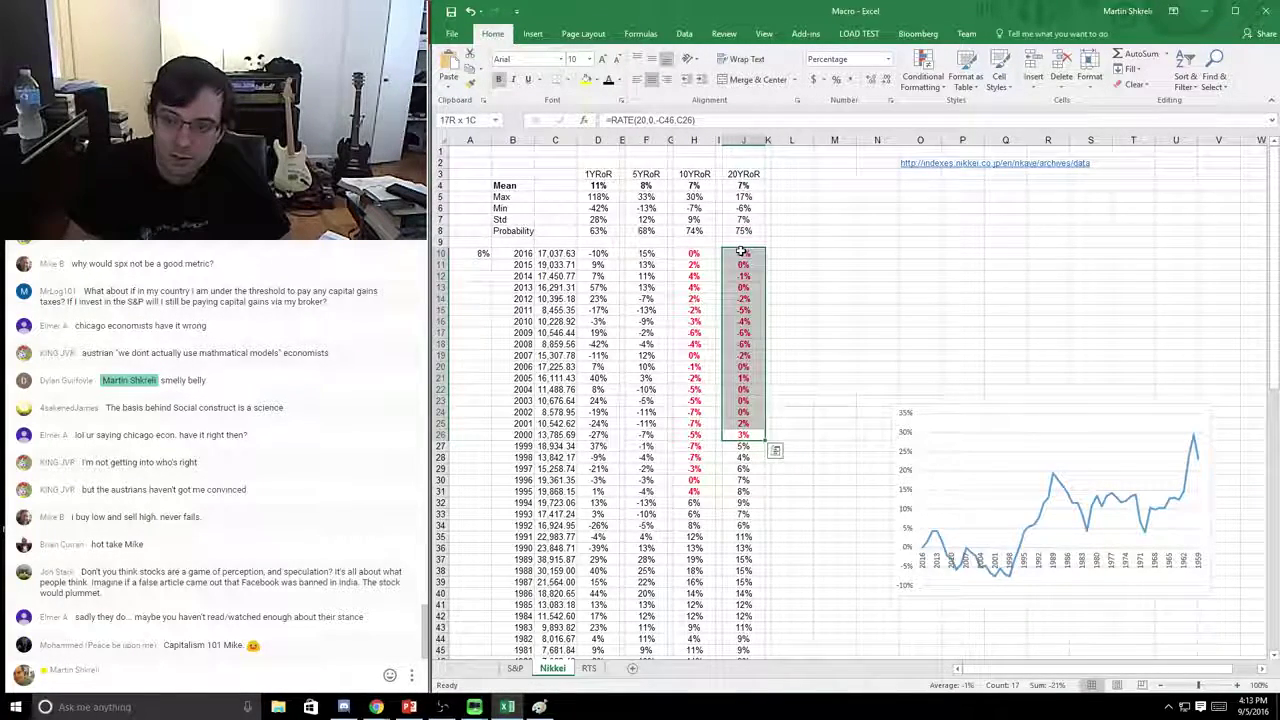
pyautogui.moveTo(1058, 310); pyautogui.dragTo(745, 480)
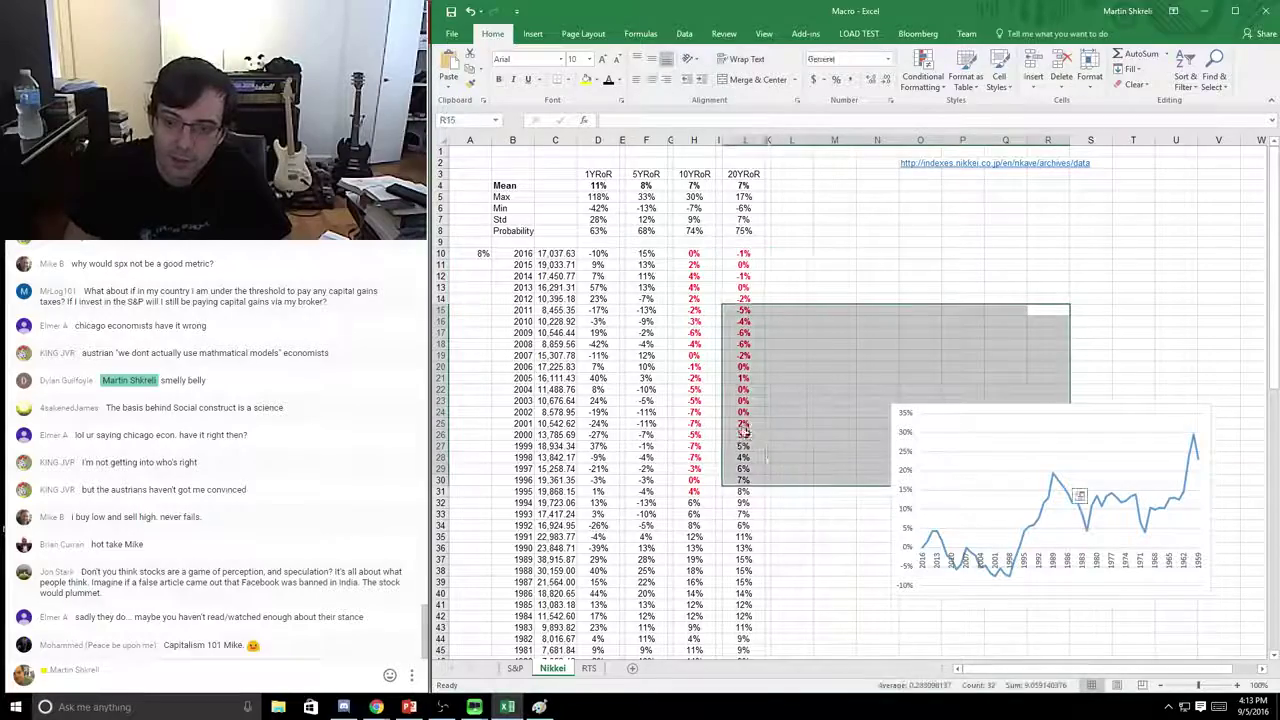
pyautogui.moveTo(744, 433); pyautogui.dragTo(745, 253)
pyautogui.click(930, 186)
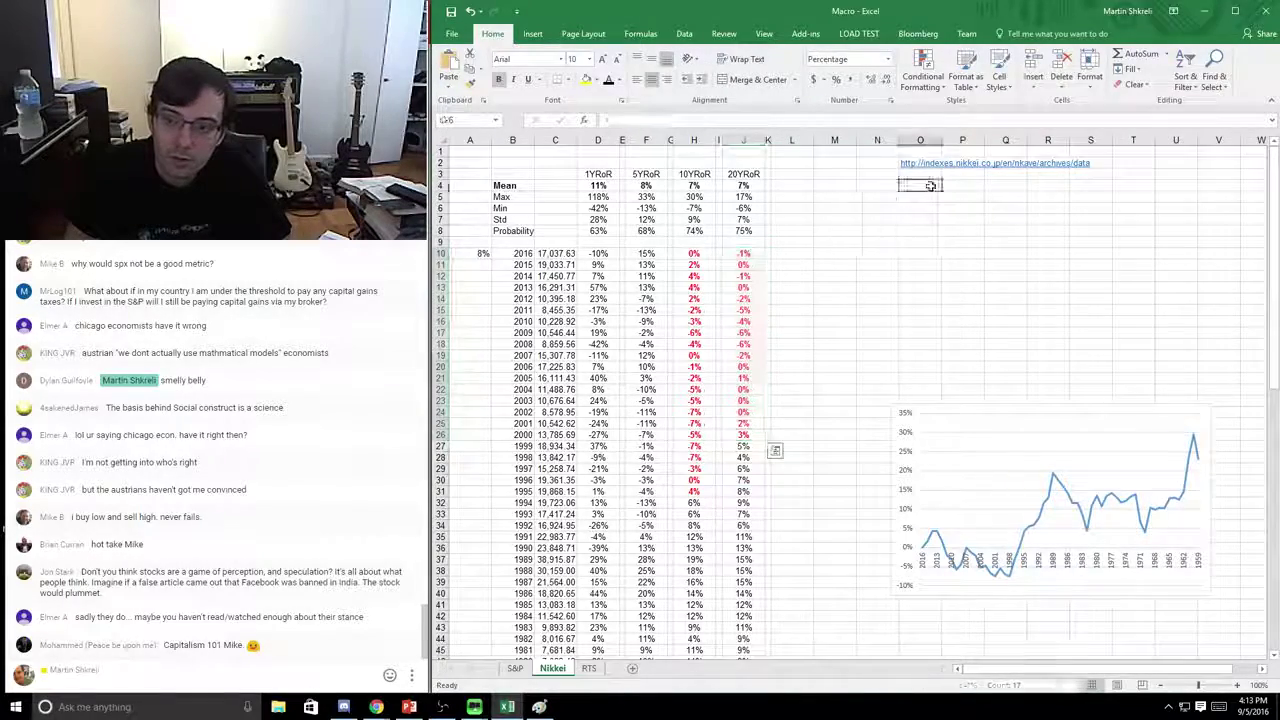
pyautogui.moveTo(1012, 219); pyautogui.dragTo(744, 251)
pyautogui.moveTo(880, 277); pyautogui.dragTo(460, 150)
pyautogui.click(819, 347)
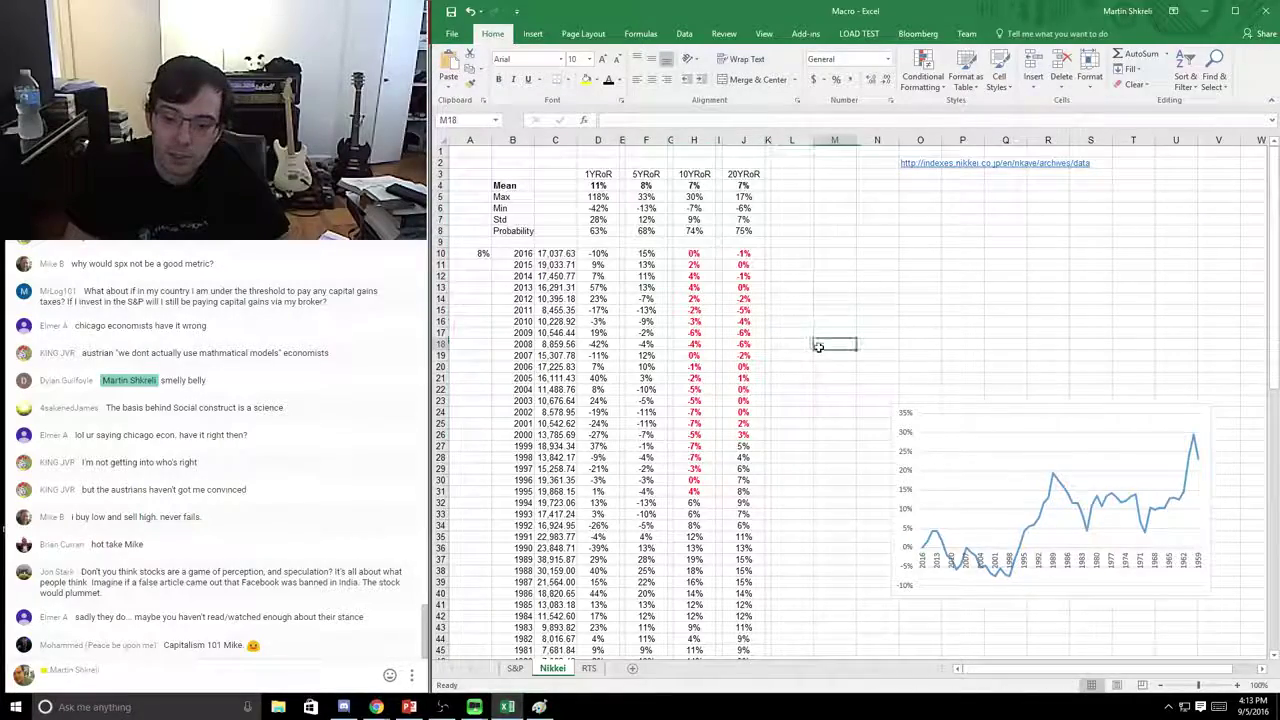
# - Show the S&P sheet, review its return tables from A1 to X36, and return to A1
pyautogui.click(513, 668)
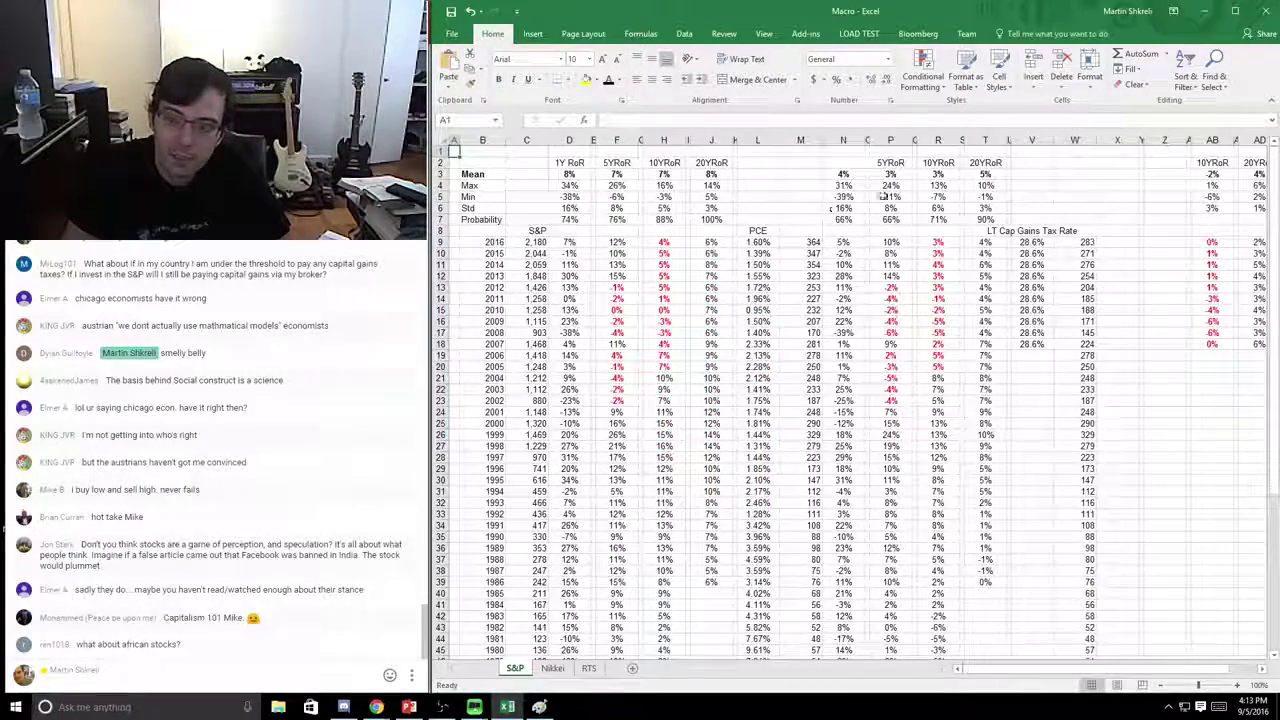
pyautogui.click(449, 143)
pyautogui.hscroll(3, 850, 400)
pyautogui.moveTo(1262, 258); pyautogui.dragTo(943, 434)
pyautogui.click(943, 434)
pyautogui.click(1107, 450)
pyautogui.hotkey('ctrl', 'shift', 'Home')
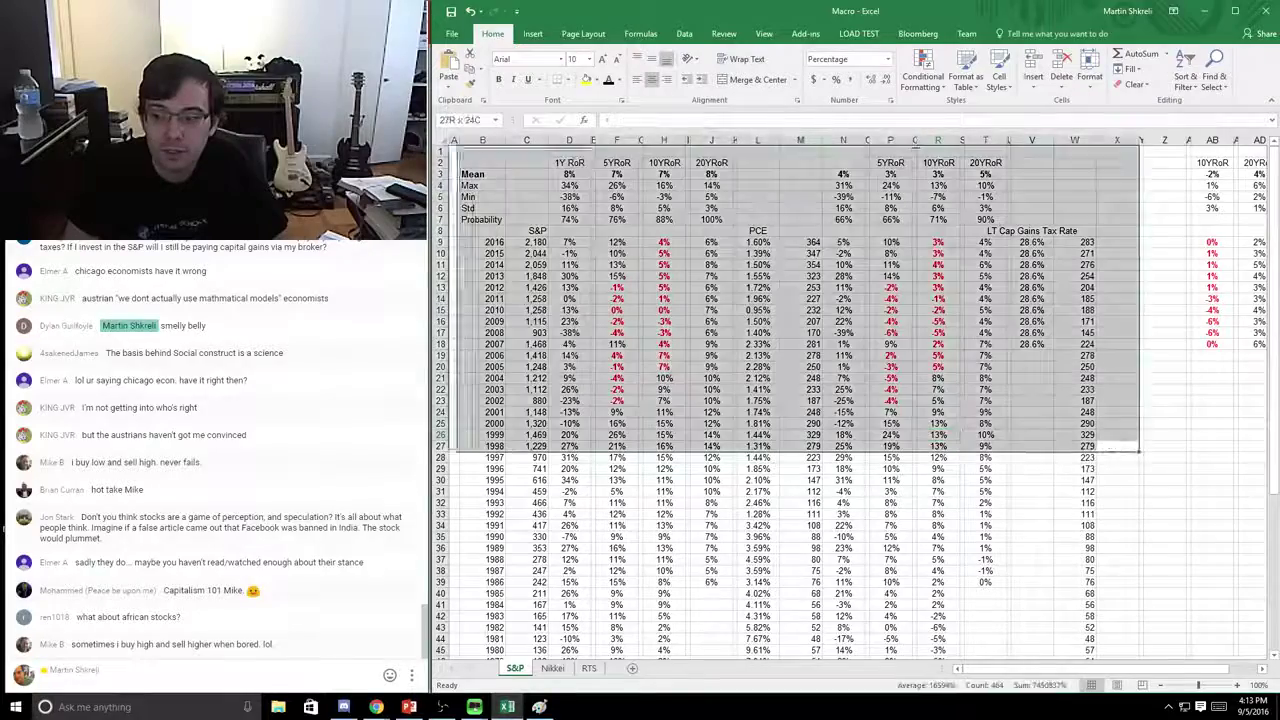
pyautogui.click(455, 152)
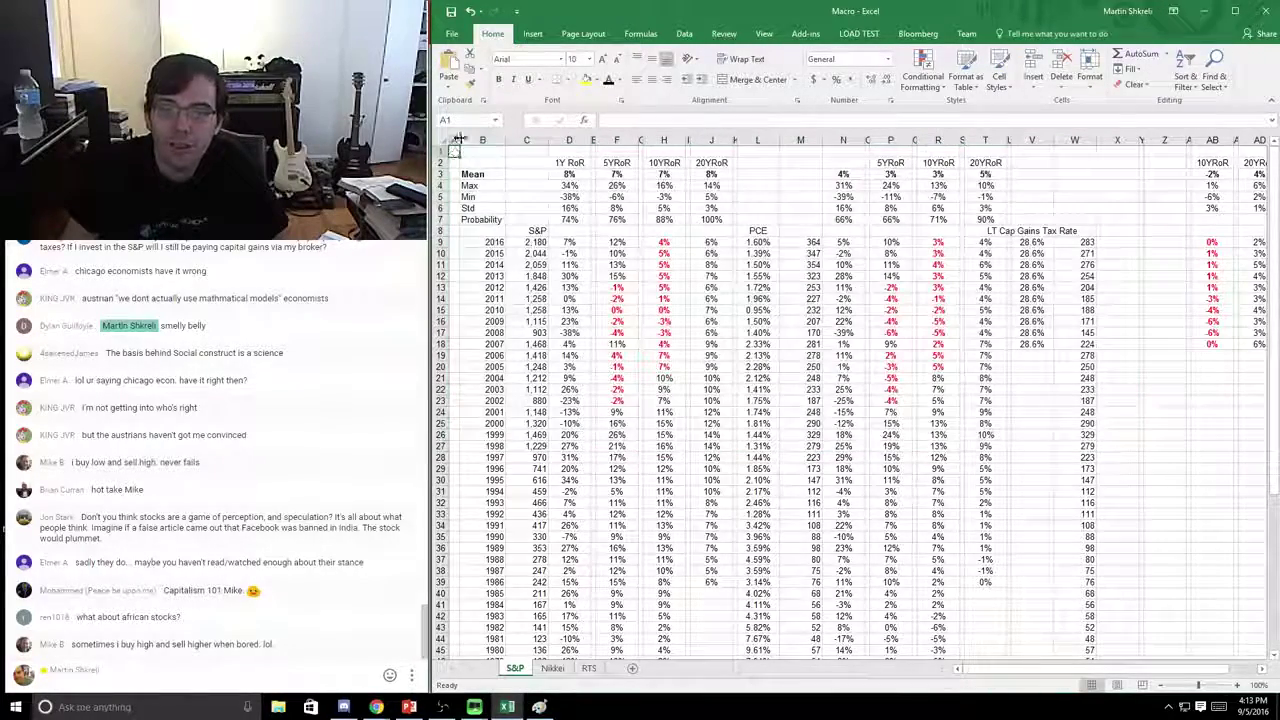
pyautogui.moveTo(460, 139); pyautogui.dragTo(1141, 552)
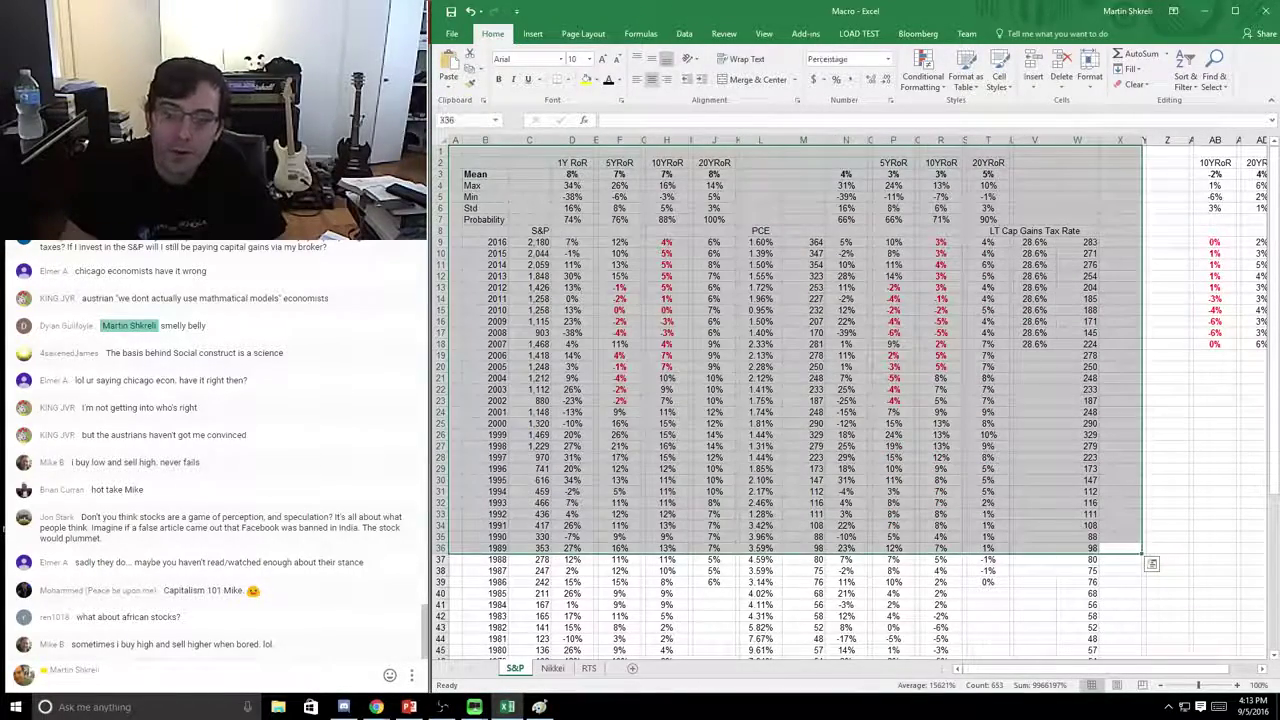
pyautogui.click(455, 150)
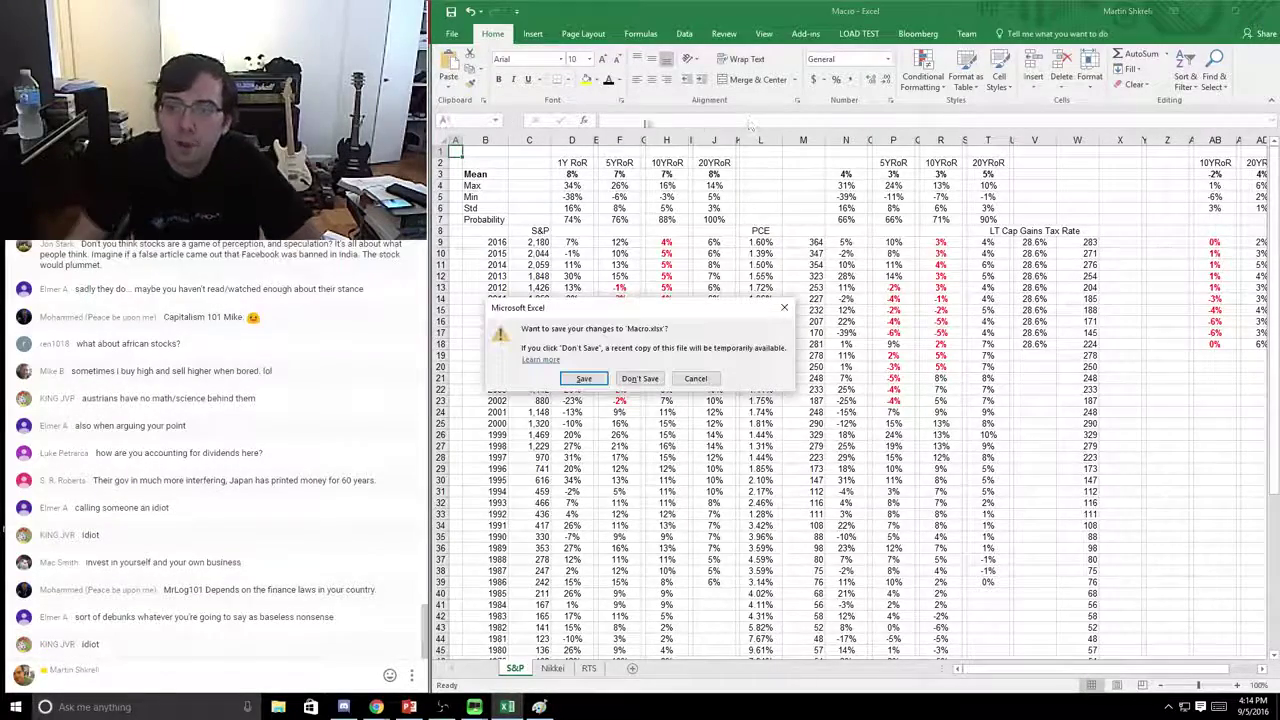
# - Save the changes to Macro.xlsx while closing it, and switch to the Investing Basics presentation in PowerPoint
pyautogui.click(585, 377)
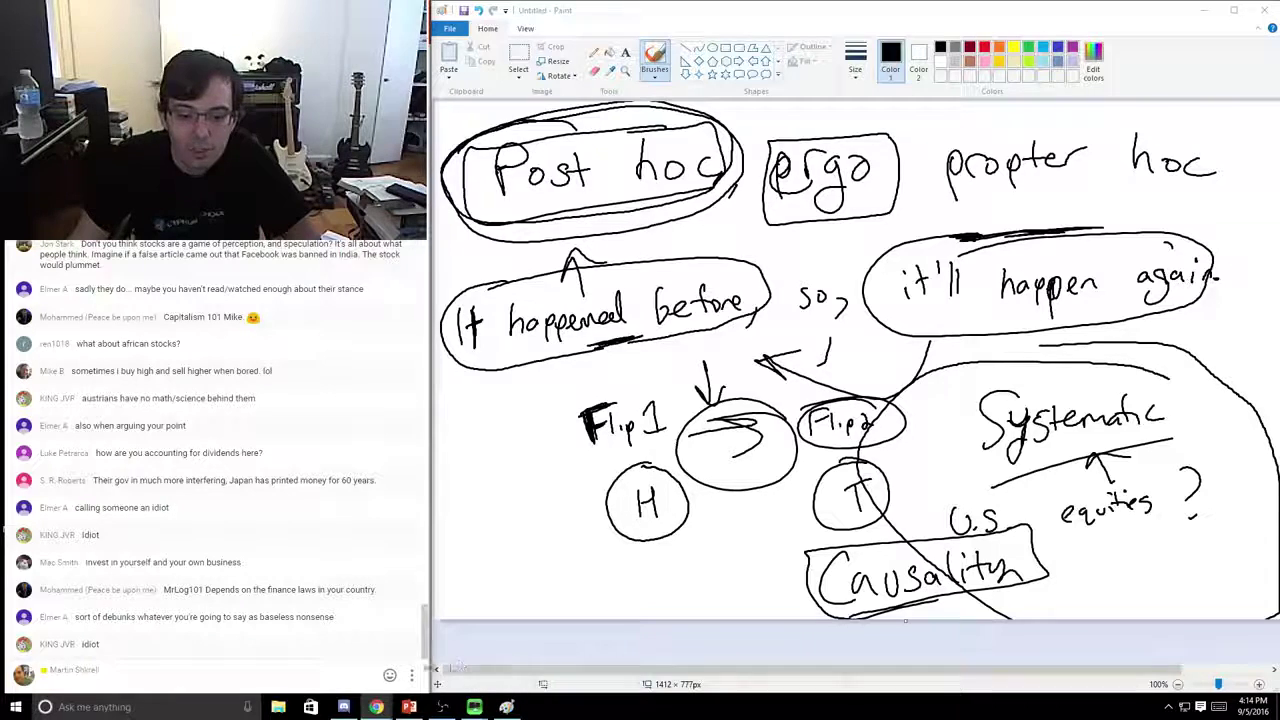
pyautogui.click(409, 707)
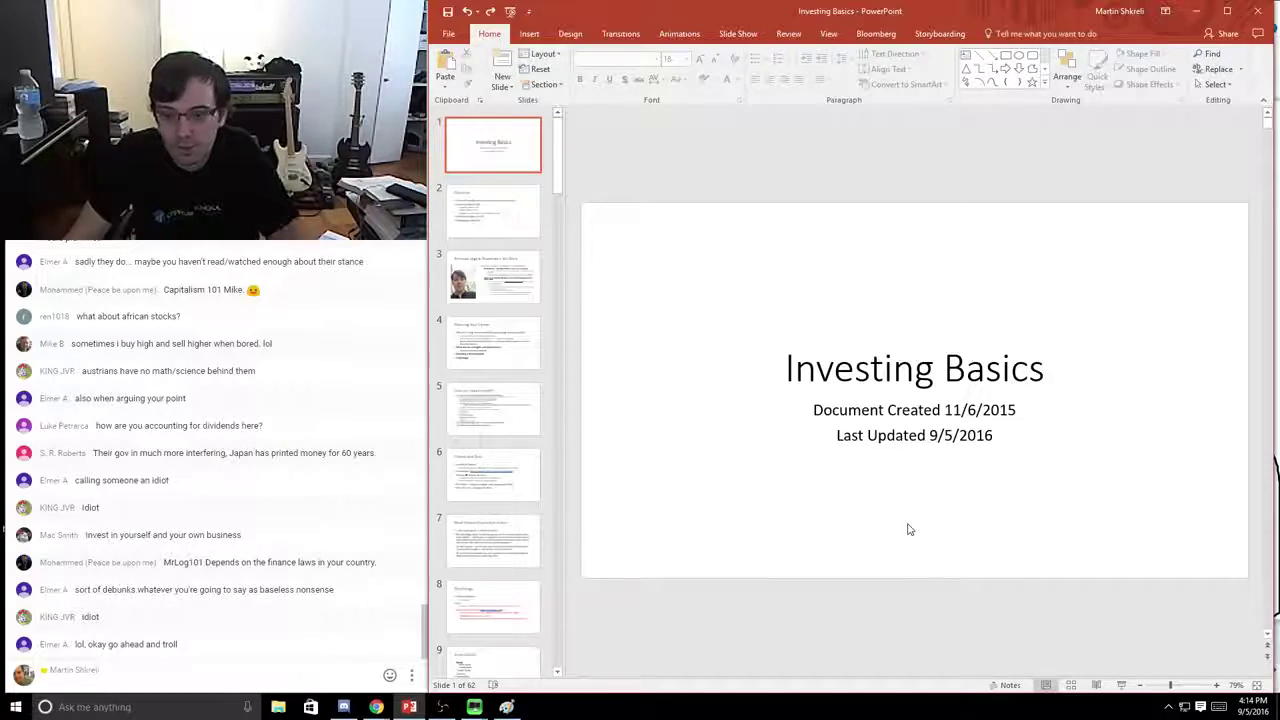
# - Browse the Investing Basics slides from the title to the bibliography, and go back to the Steinhardt Partners slide
pyautogui.scroll(-1, 909, 528)
pyautogui.scroll(1, 909, 528)
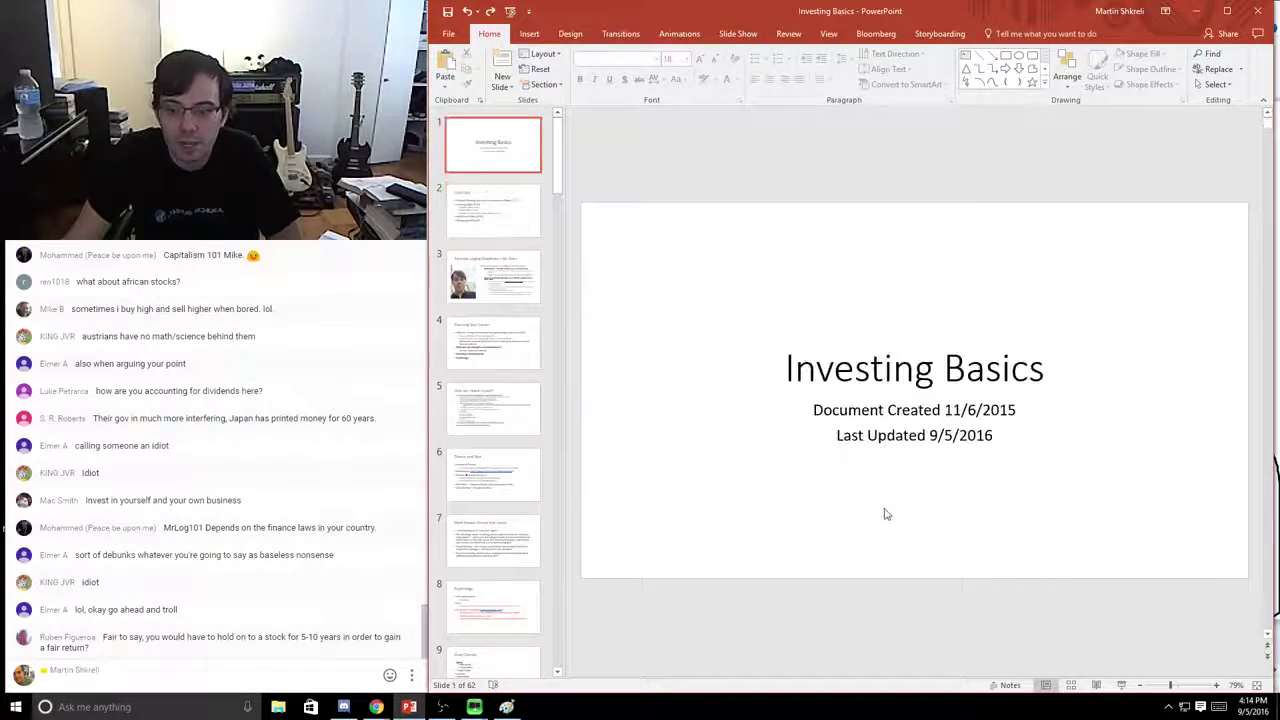
pyautogui.scroll(-20, 903, 453)
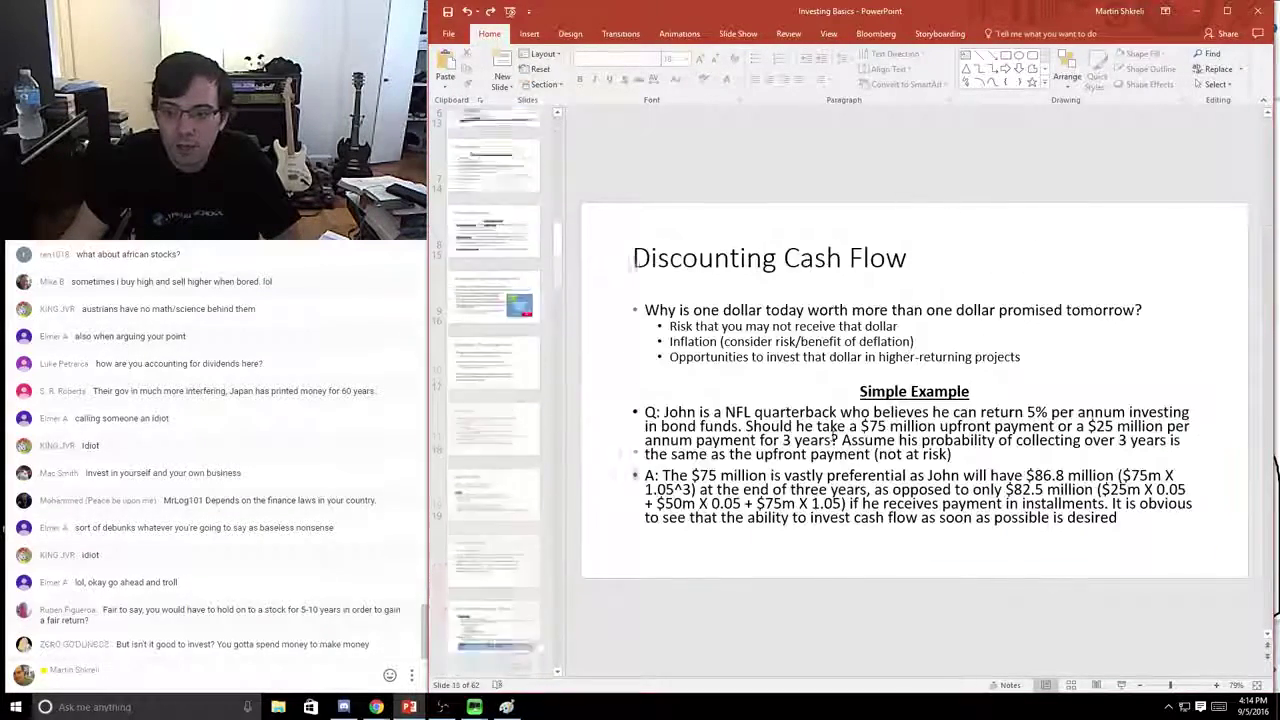
pyautogui.scroll(-4, 836, 437)
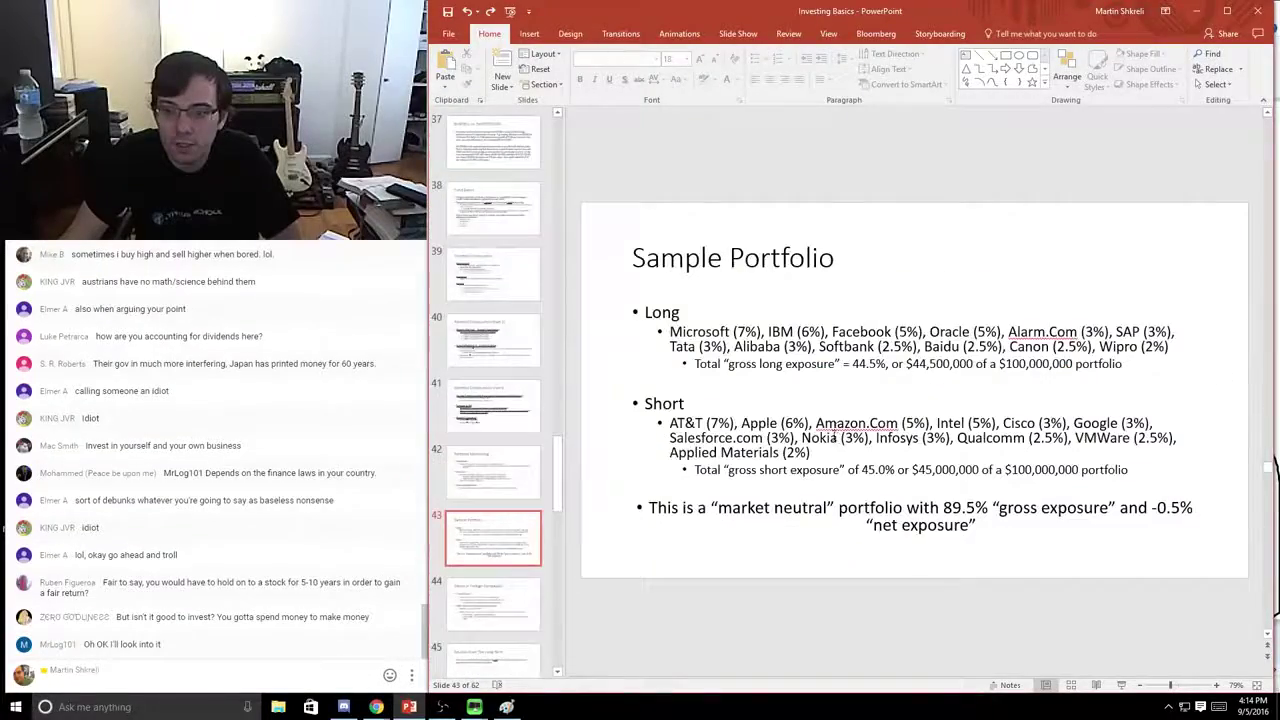
pyautogui.scroll(-17, 836, 437)
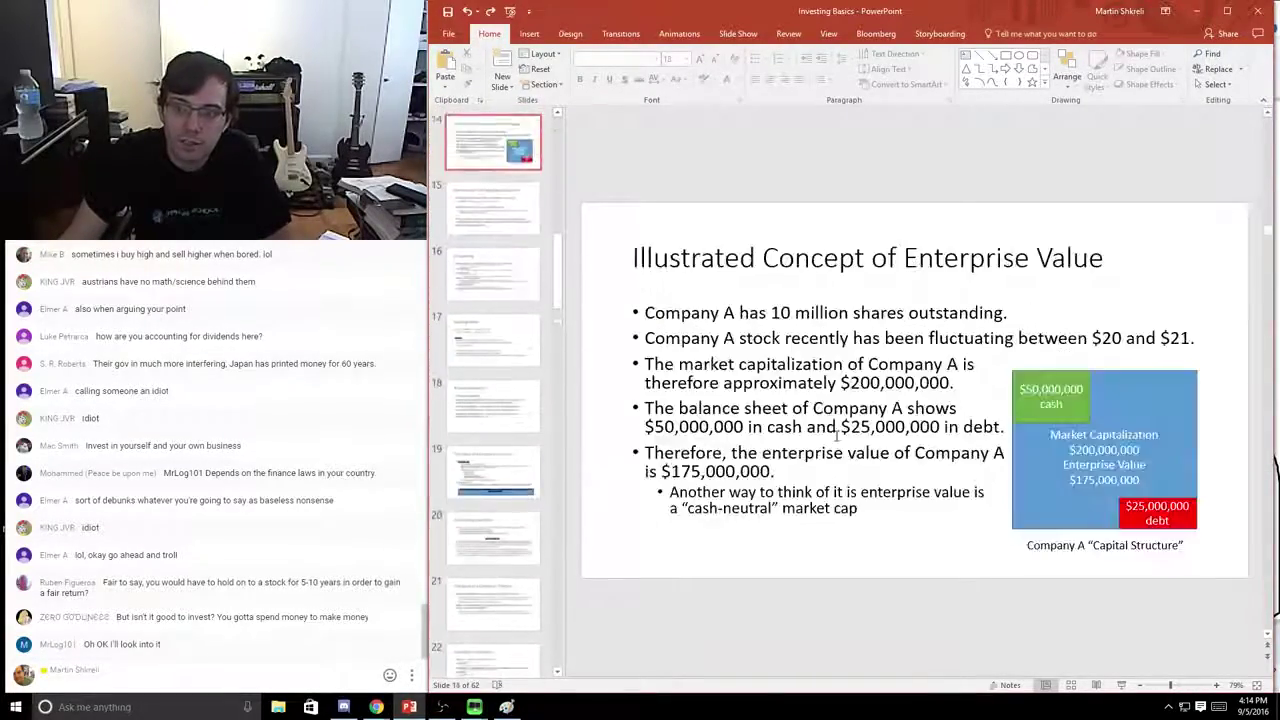
pyautogui.scroll(-13, 803, 422)
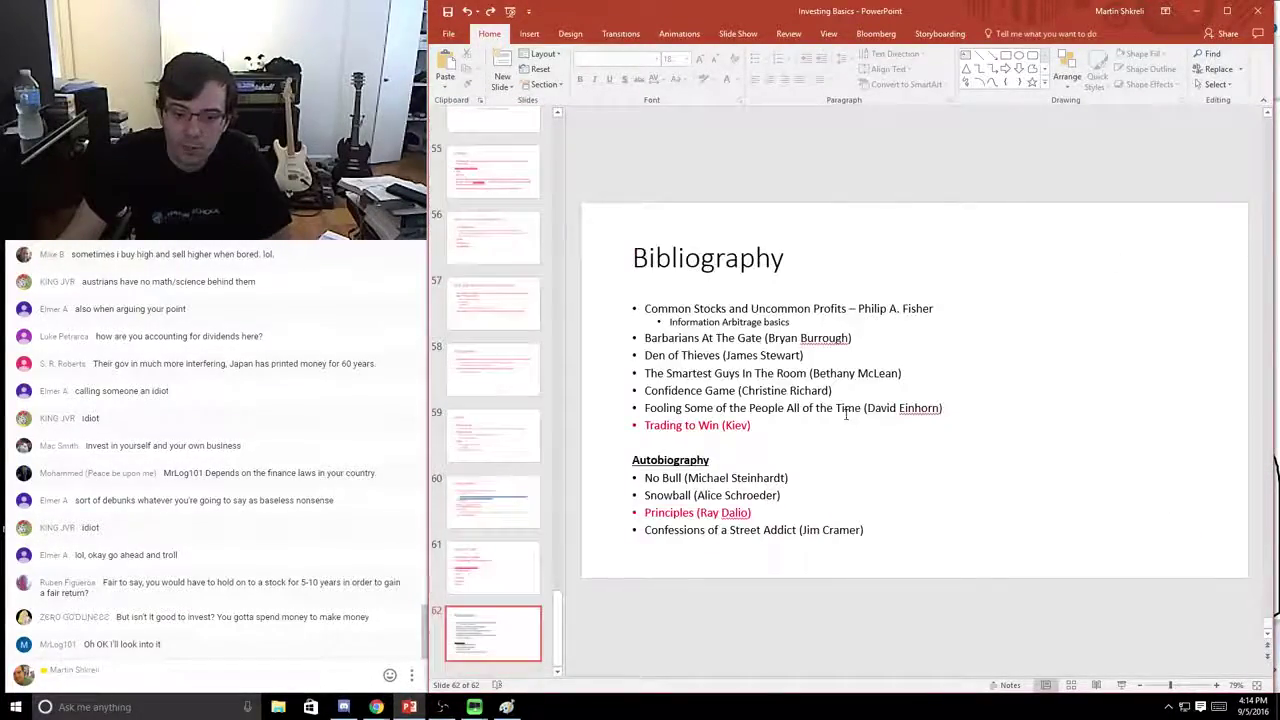
pyautogui.scroll(11, 845, 417)
pyautogui.scroll(6, 845, 417)
pyautogui.scroll(-8, 840, 418)
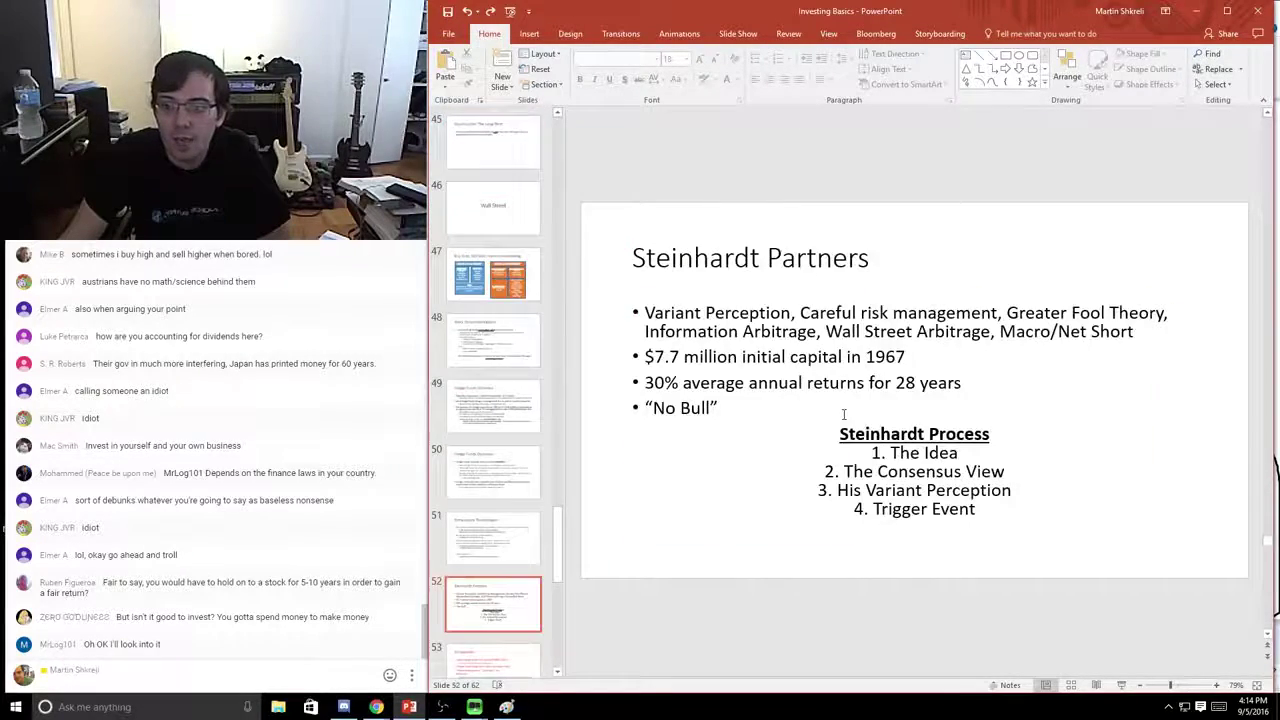